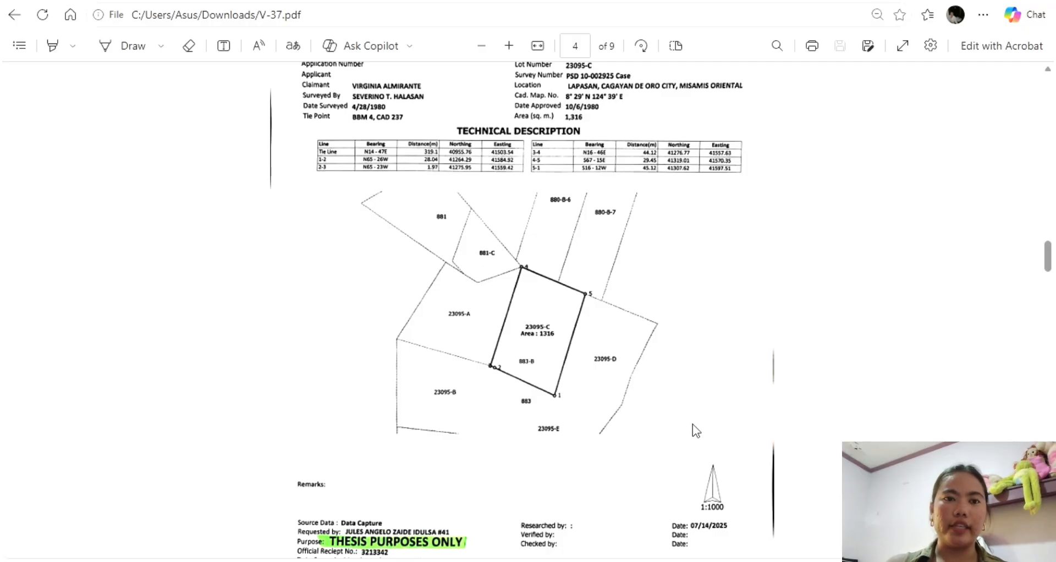
scroll(700, 285, "up", 1)
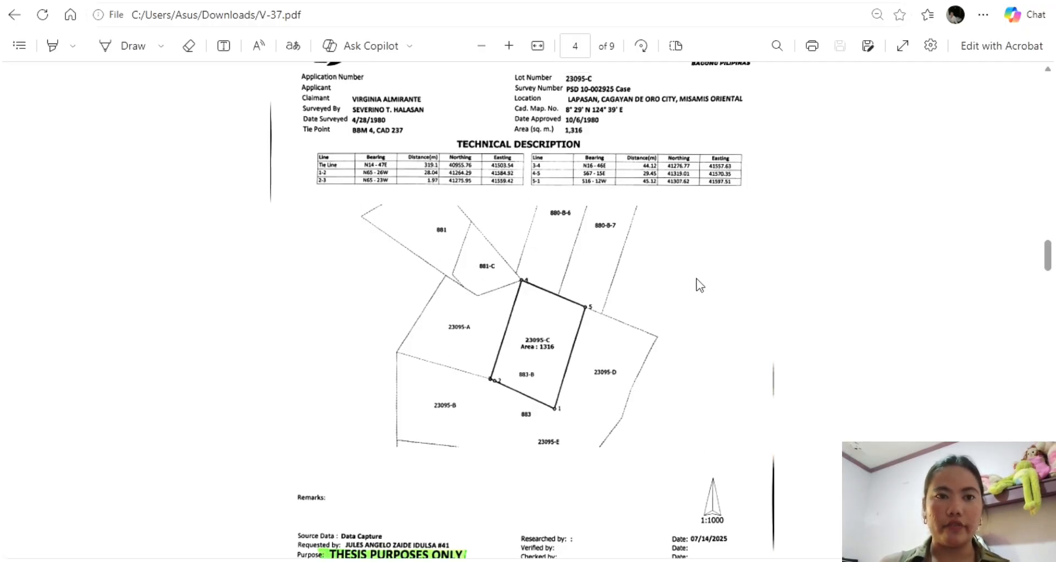
scroll(699, 285, "up", 2)
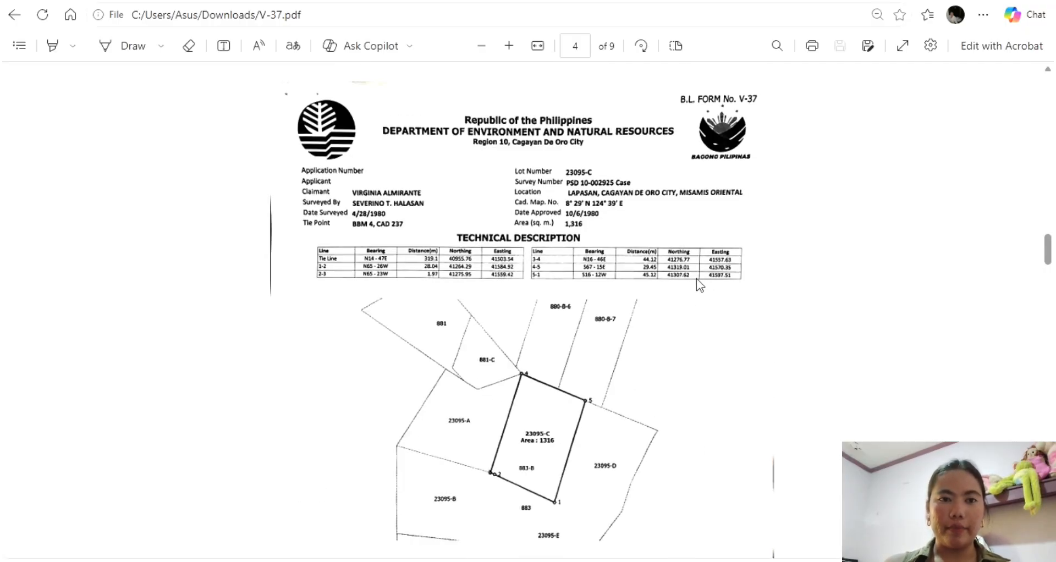
scroll(697, 278, "down", 1)
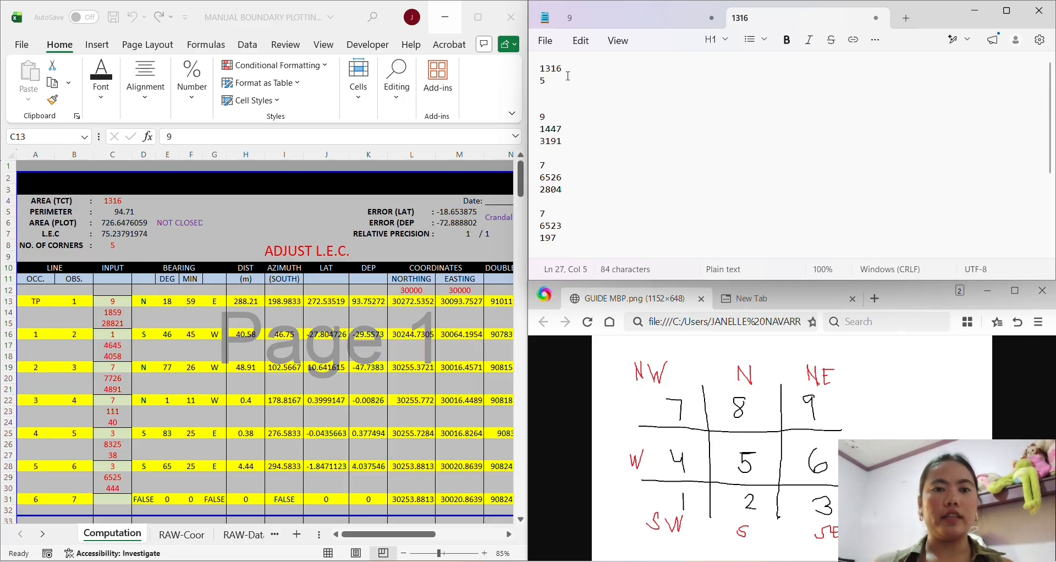
Step: Copy the area 1316 and the corner count 5 from the notes into AREA (TCT) and NO. OF CORNERS in the Computation sheet
left_click_drag(571, 70, 533, 74)
key("ctrl+c")
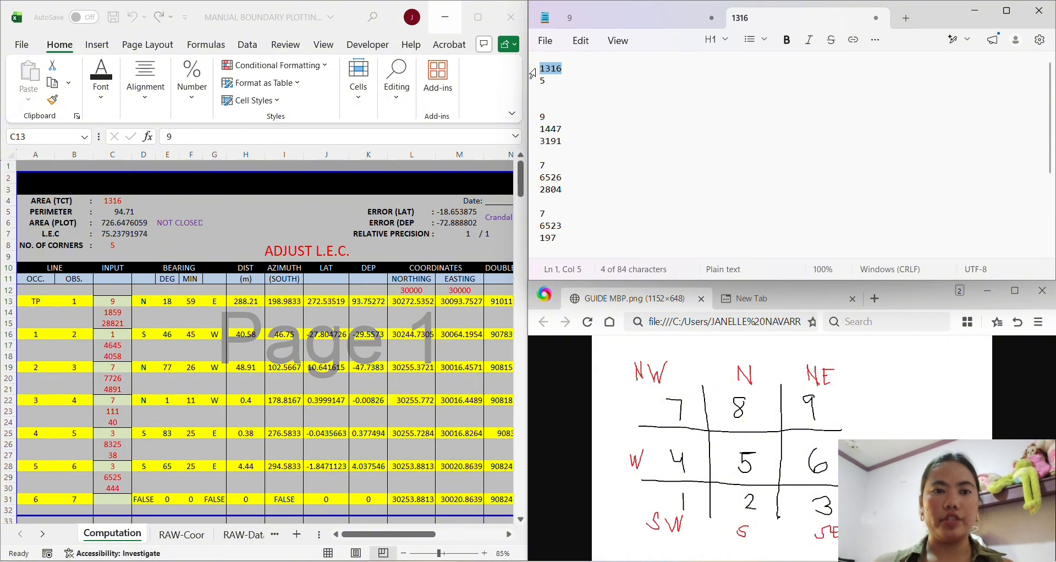
left_click(123, 196)
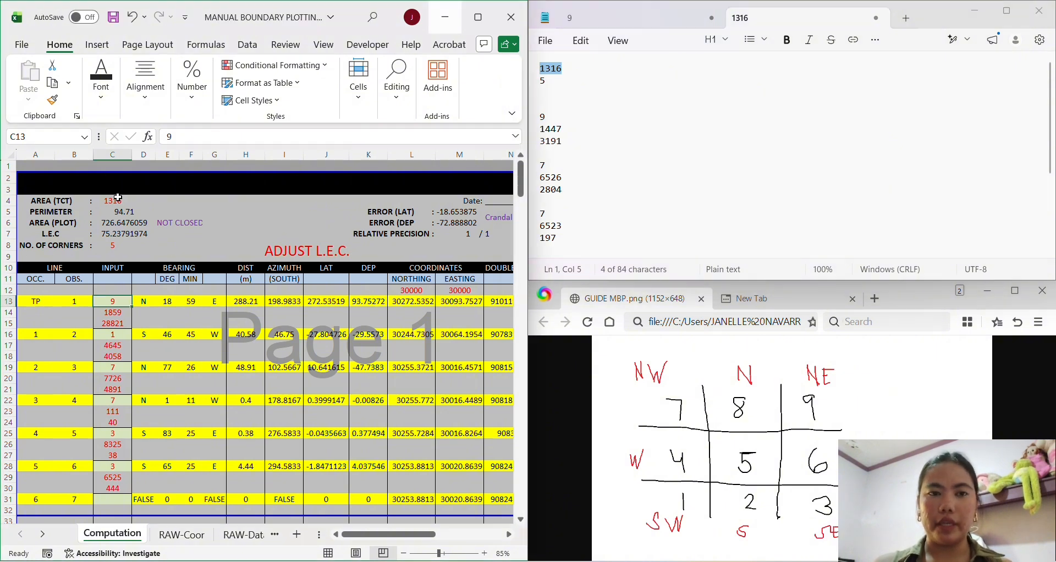
left_click(116, 199)
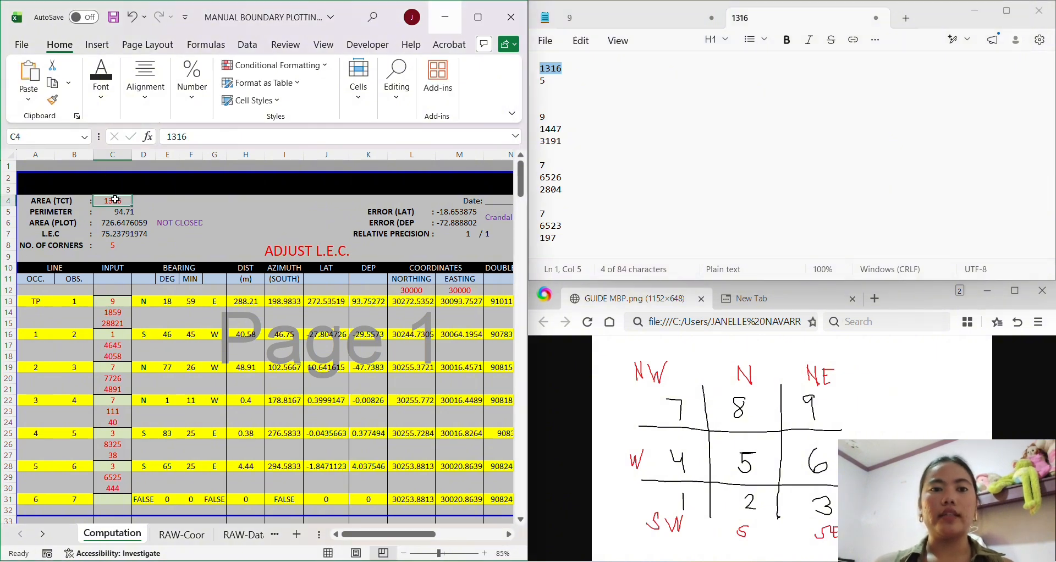
key("ctrl+v")
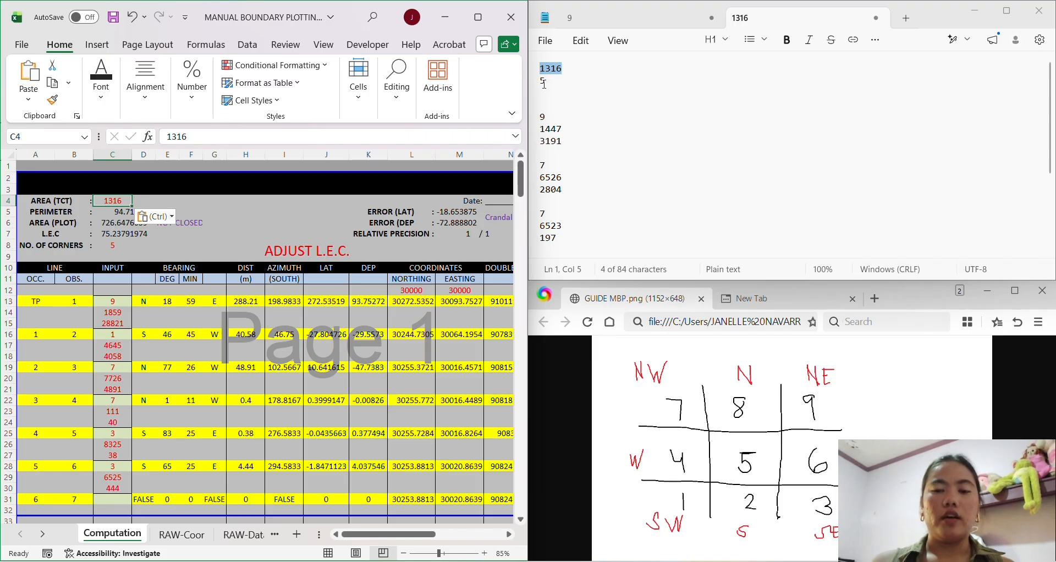
left_click_drag(544, 83, 534, 85)
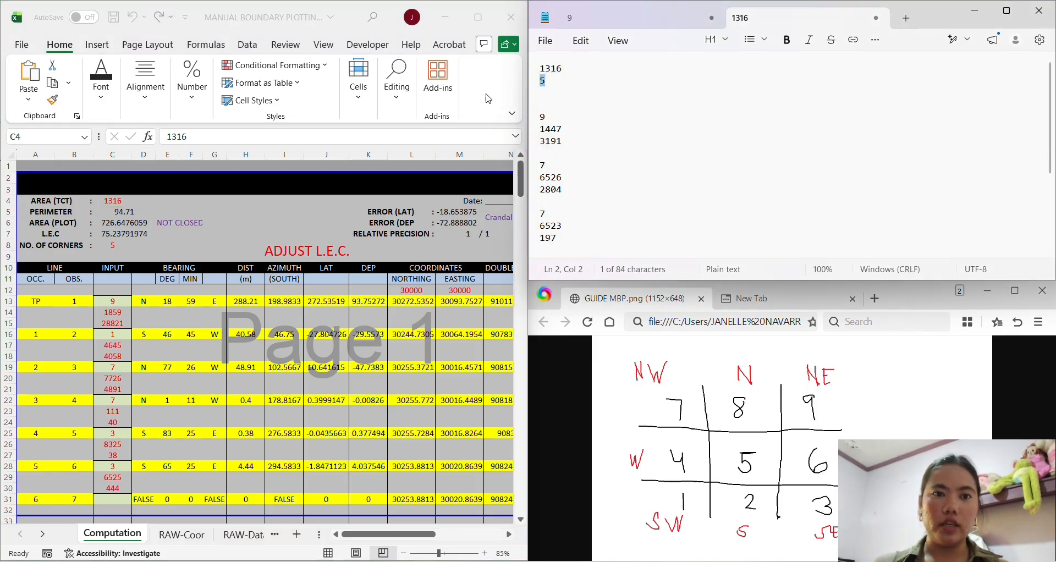
double_click(114, 243)
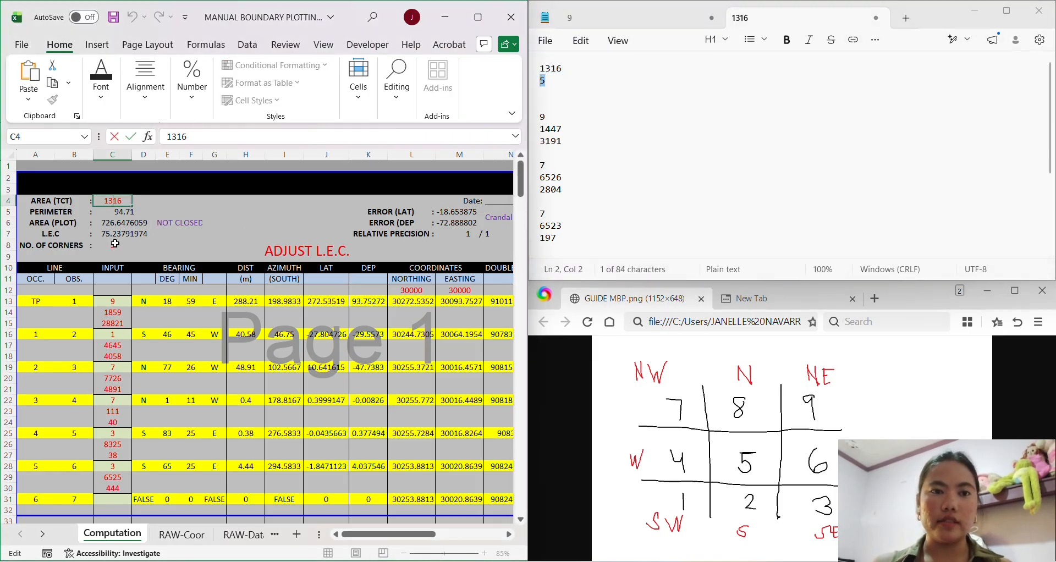
left_click(115, 243)
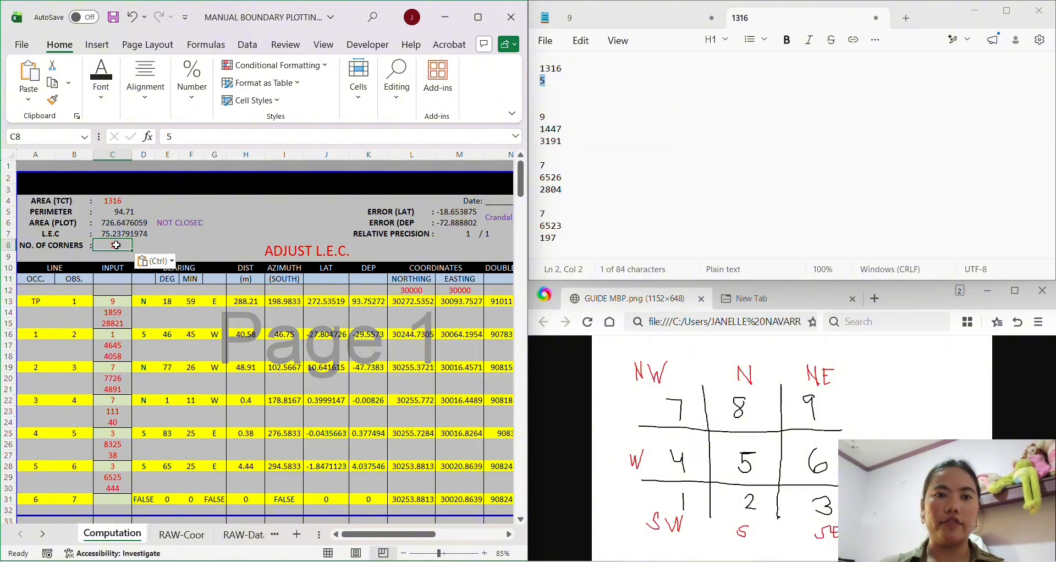
Step: Copy the tie line values 9, 1447 and 3191 from the notes into the TP–1 input cells starting at C13
left_click(567, 164)
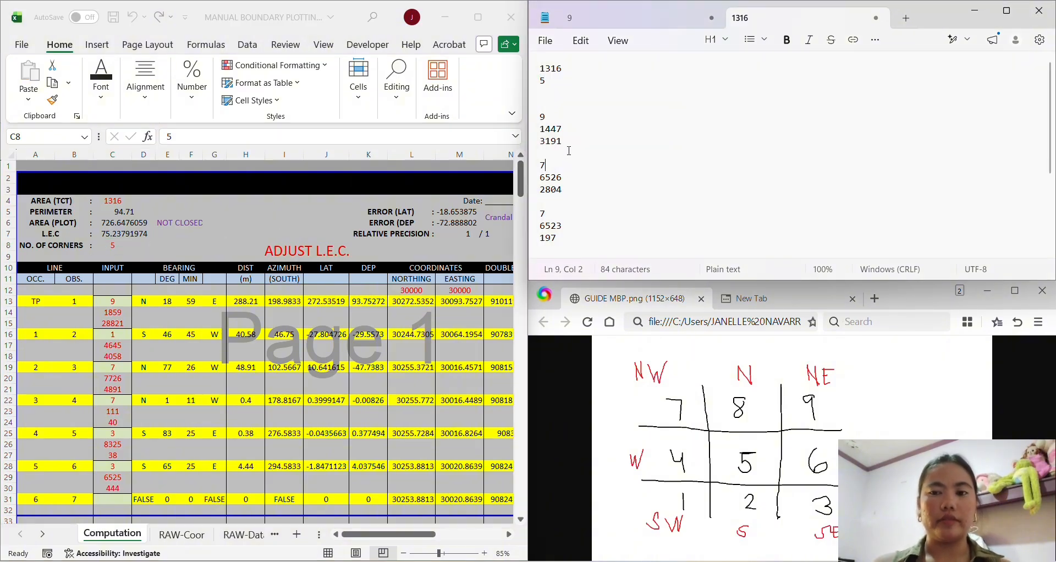
left_click_drag(540, 117, 562, 141)
key("ctrl+c")
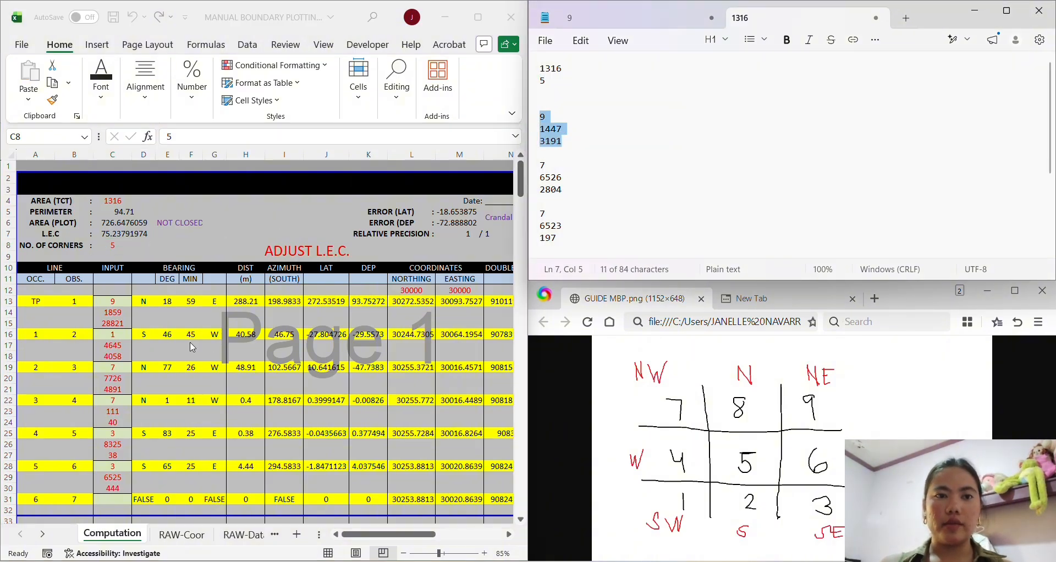
left_click(110, 301)
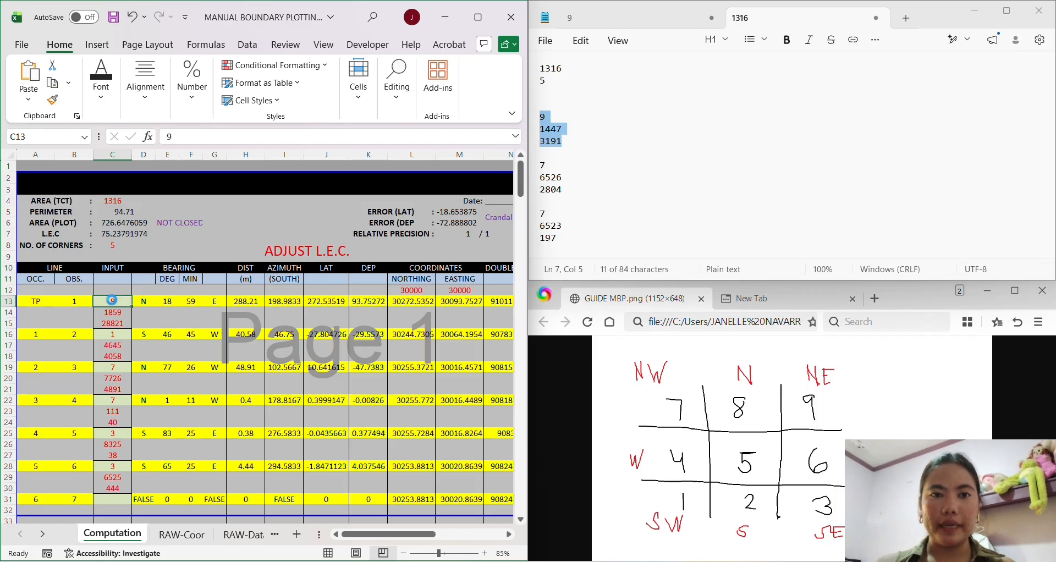
key("ctrl+v")
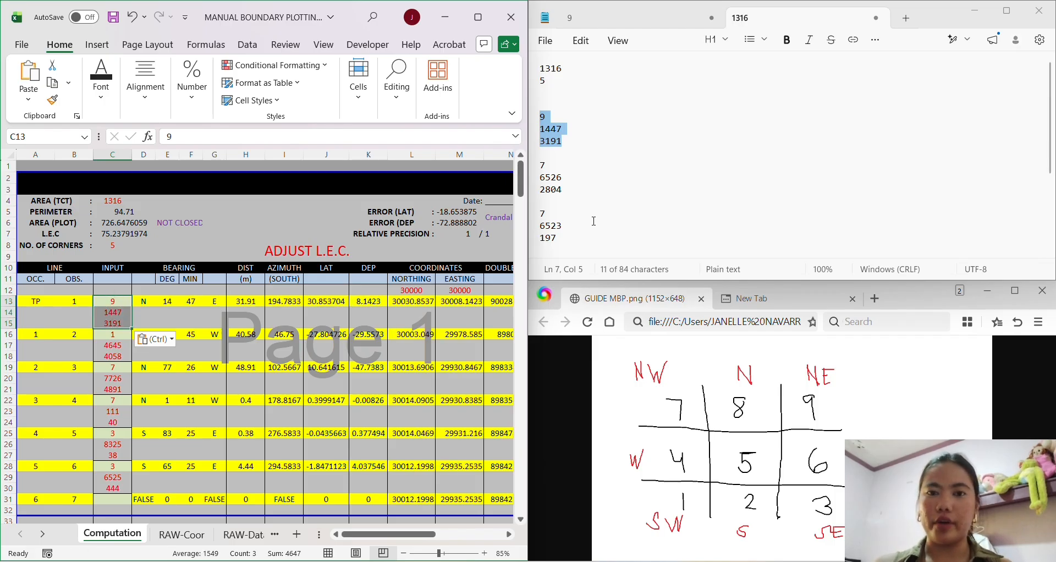
left_click(317, 358)
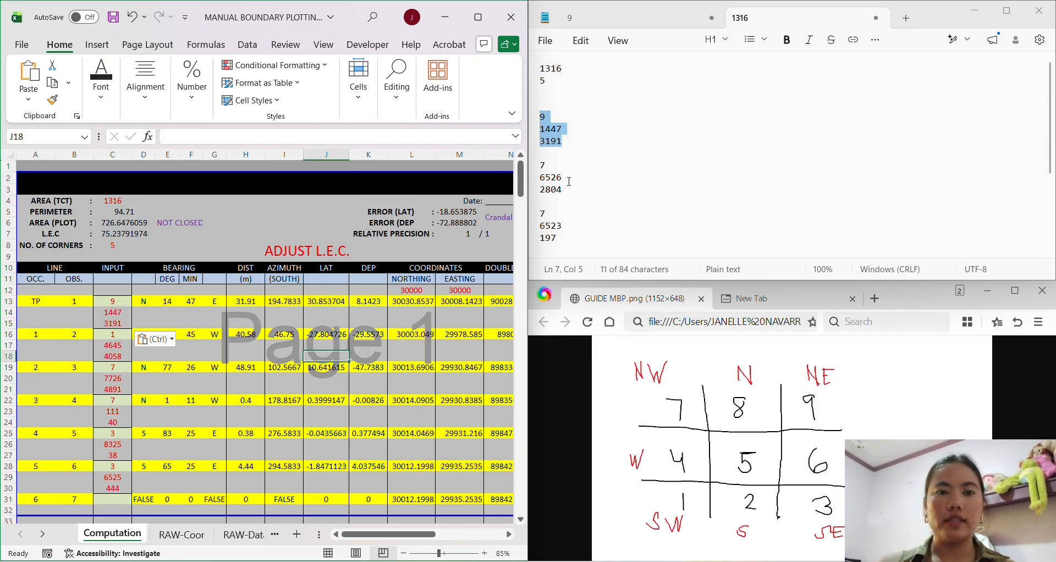
Step: Copy the values 7, 6526 and 2804 from the notes into the line 1–2 input cells starting at C16
left_click_drag(566, 190, 534, 167)
key("ctrl+c")
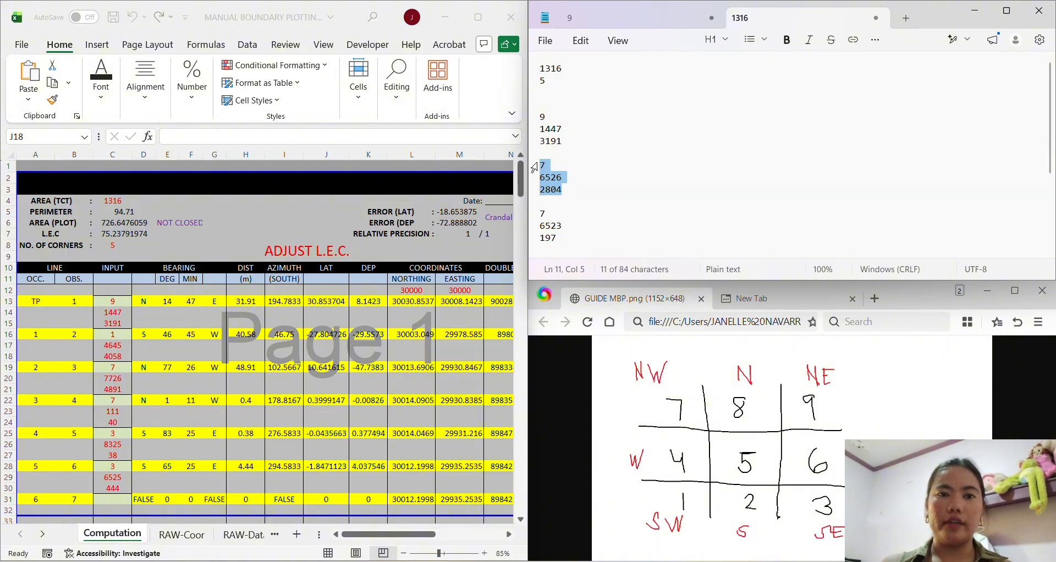
left_click(121, 333)
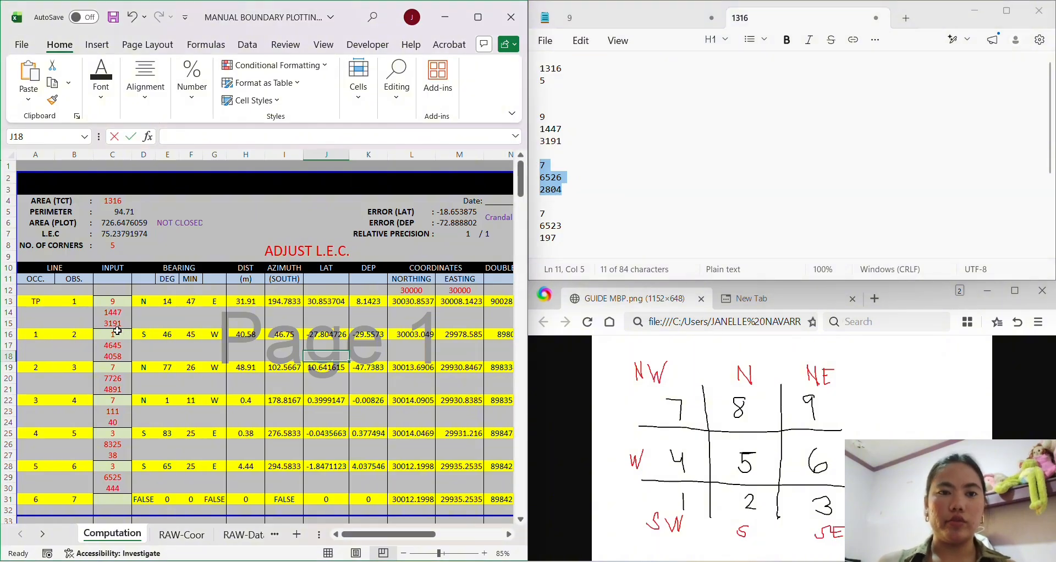
key("ctrl+v")
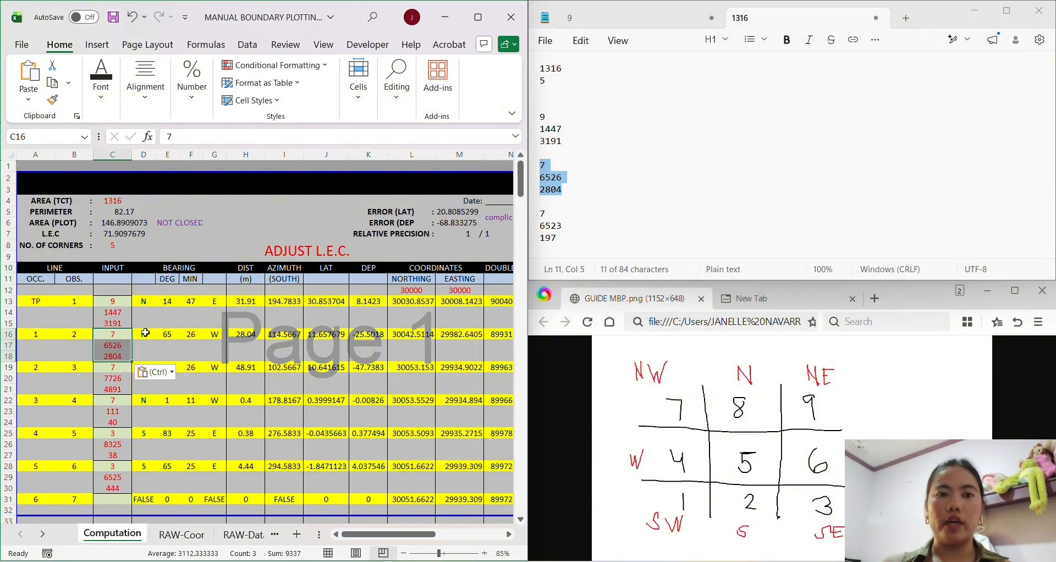
Step: Copy the values 7, 6523 and 197 from the notes into the line 2–3 input cells starting at C19
scroll(568, 130, "down", 2)
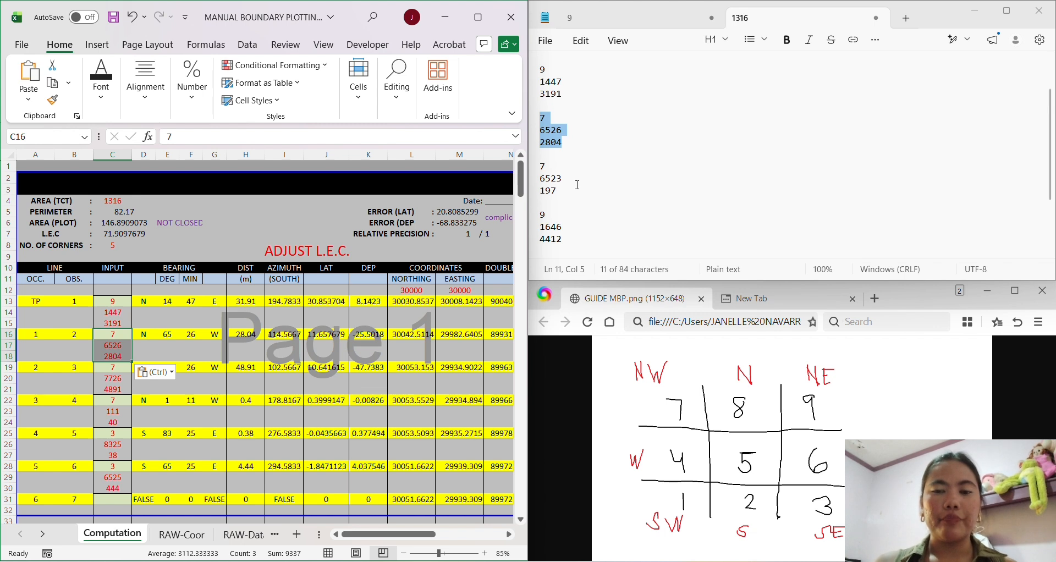
left_click_drag(562, 191, 541, 167)
key("ctrl+c")
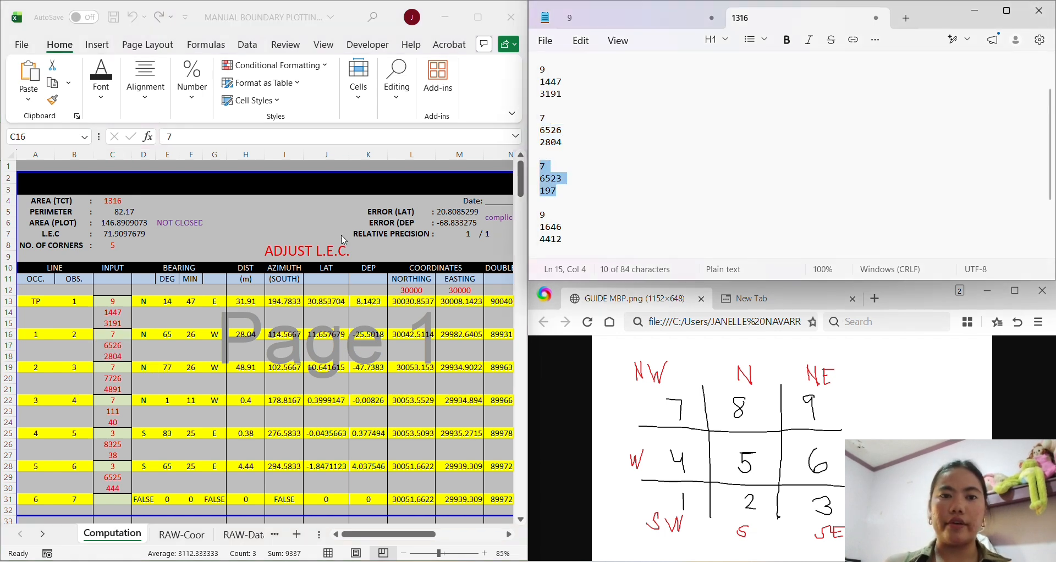
left_click(108, 366)
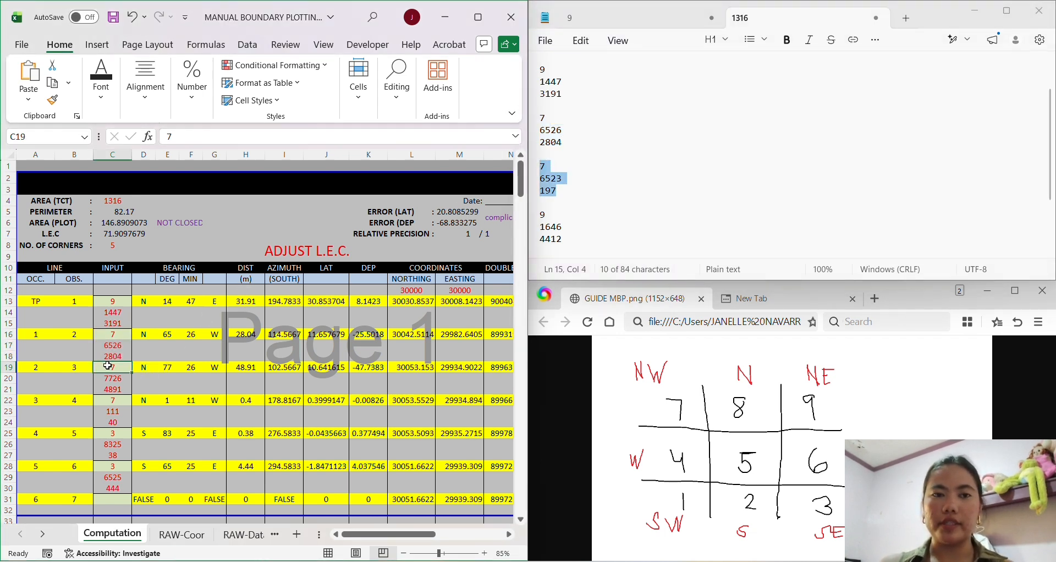
key("ctrl+v")
Step: Copy the values 9, 1646 and 4412 from the notes into the line 3–4 input cells starting at C22
scroll(507, 258, "down", 2)
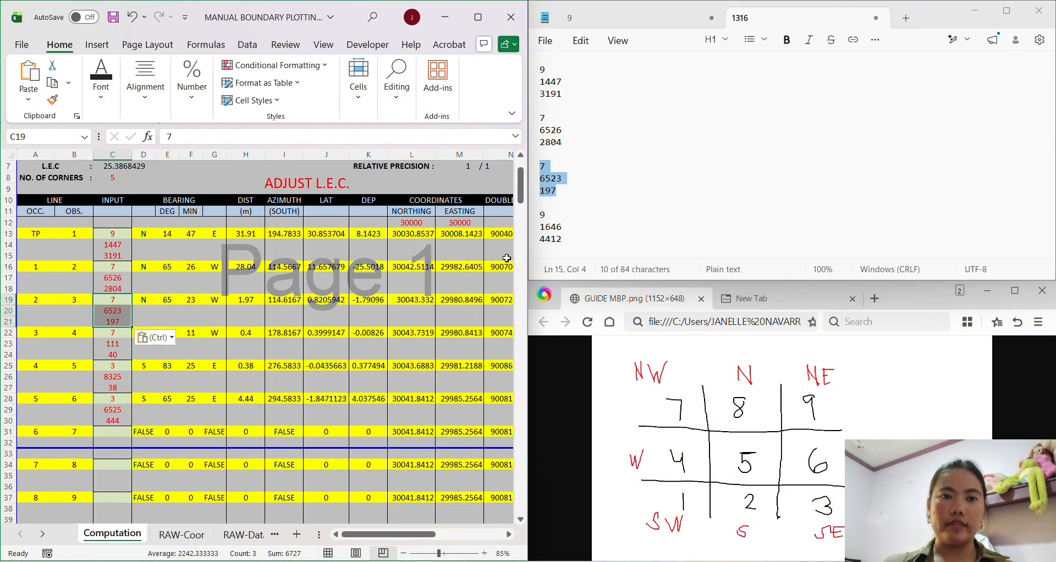
left_click_drag(542, 203, 567, 240)
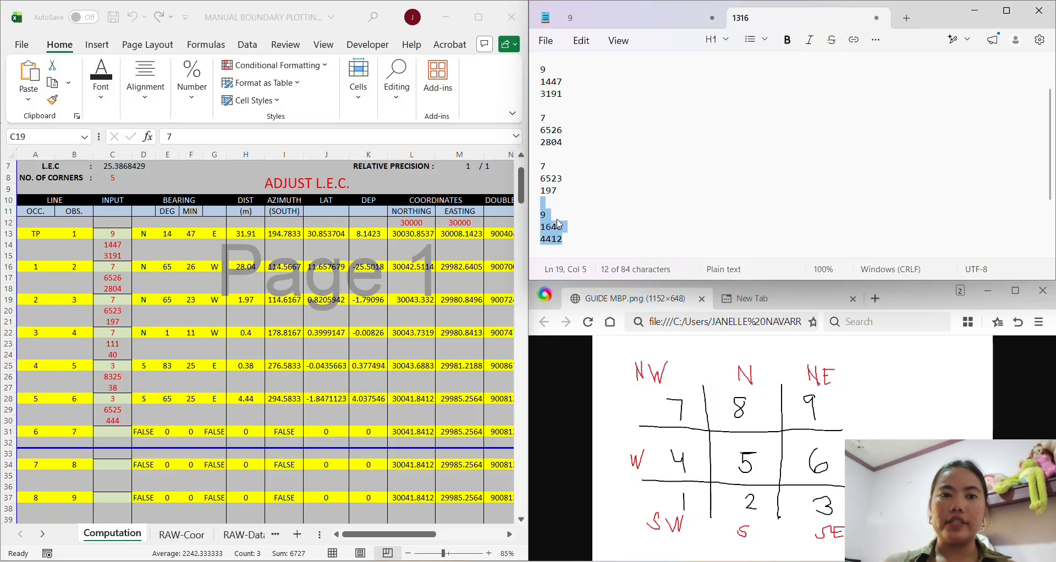
left_click(567, 240)
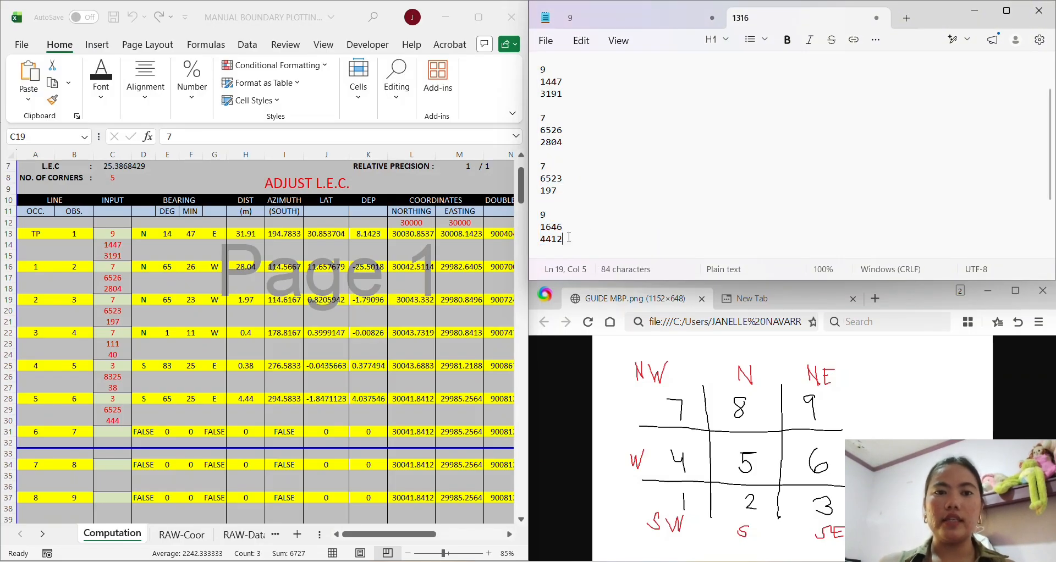
left_click_drag(567, 240, 535, 216)
key("ctrl+c")
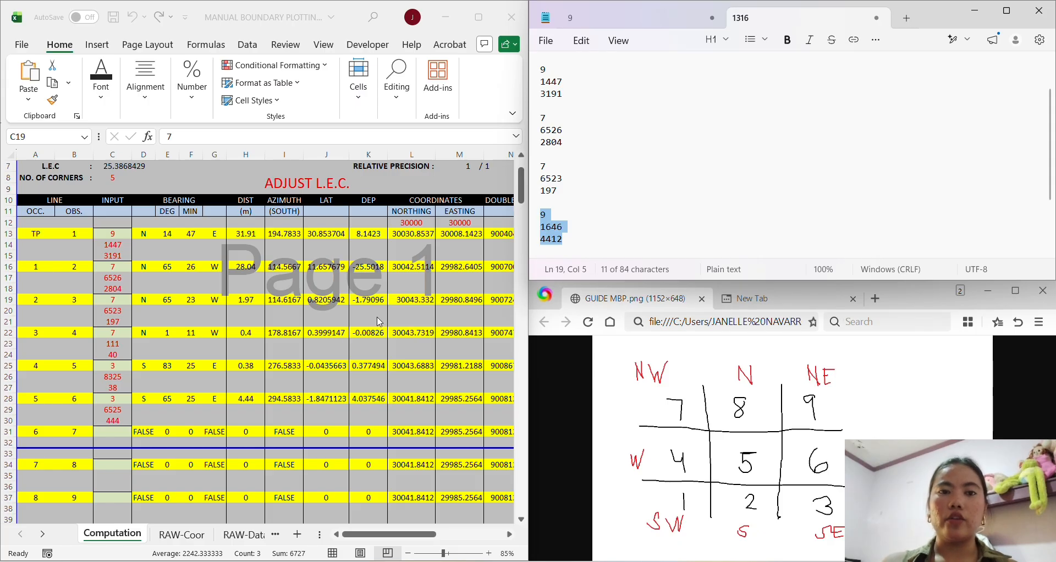
left_click(124, 334)
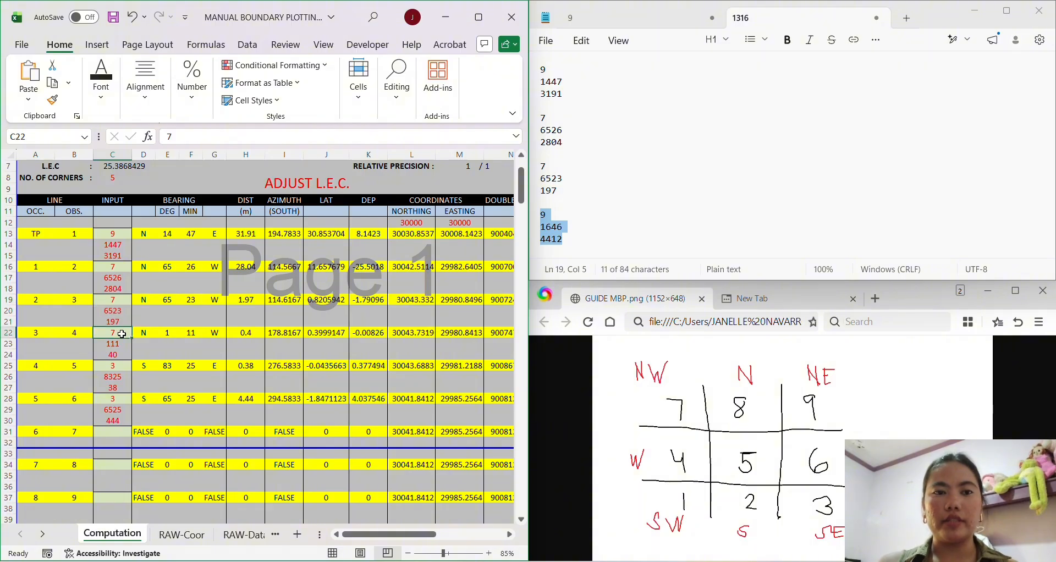
key("ctrl+v")
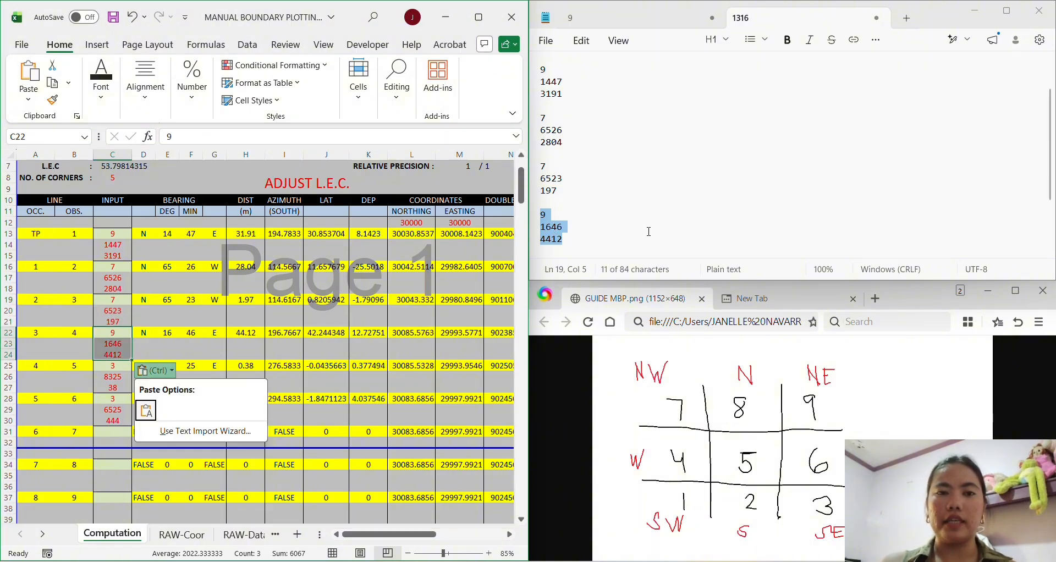
Step: Copy the values 3, 6715 and 2945 from the notes into the line 4–5 input cells starting at C25
left_click(627, 236)
scroll(630, 237, "down", 2)
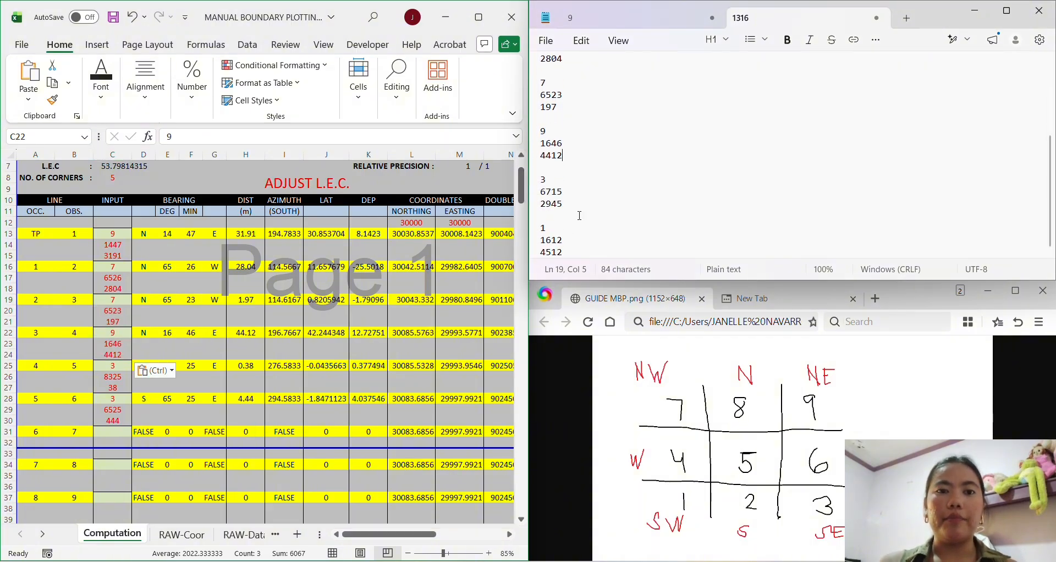
left_click_drag(571, 219, 536, 184)
key("ctrl+c")
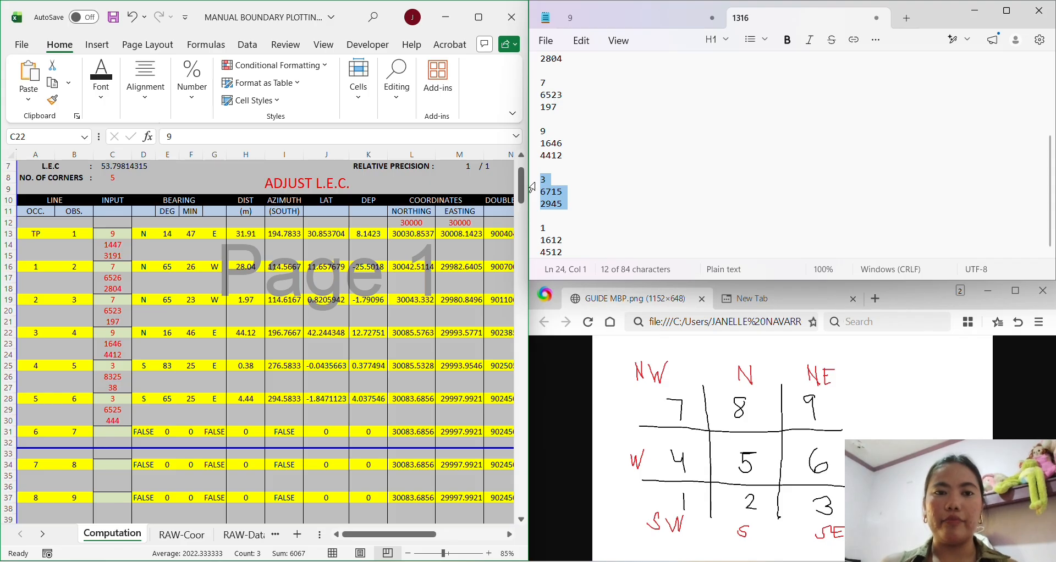
left_click(117, 369)
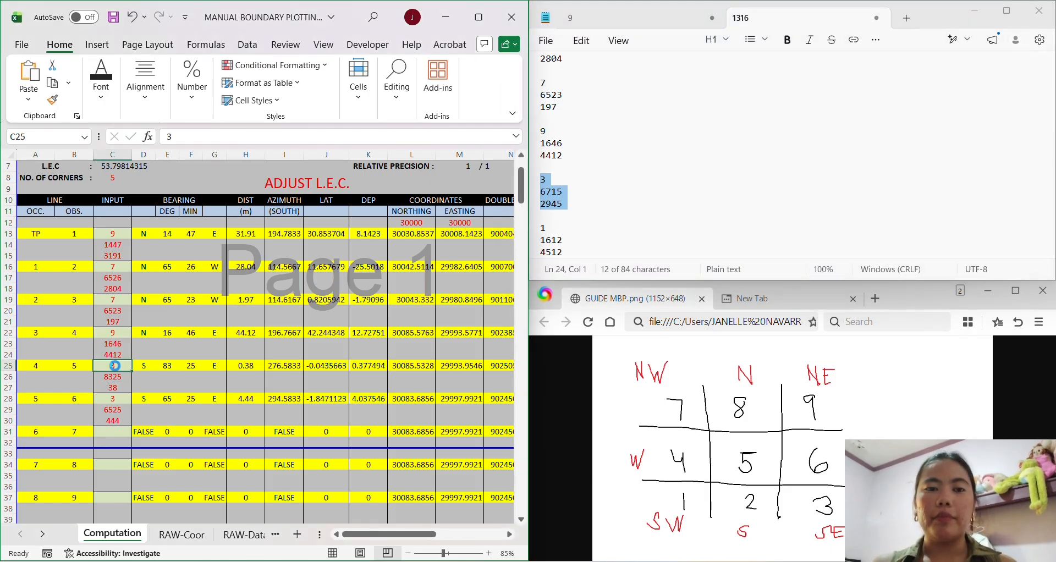
key("ctrl+v")
Step: Copy the last group of values, 1, 1612 and 4512, from the notes into the line 6–7 input cells starting at C31
left_click(567, 252)
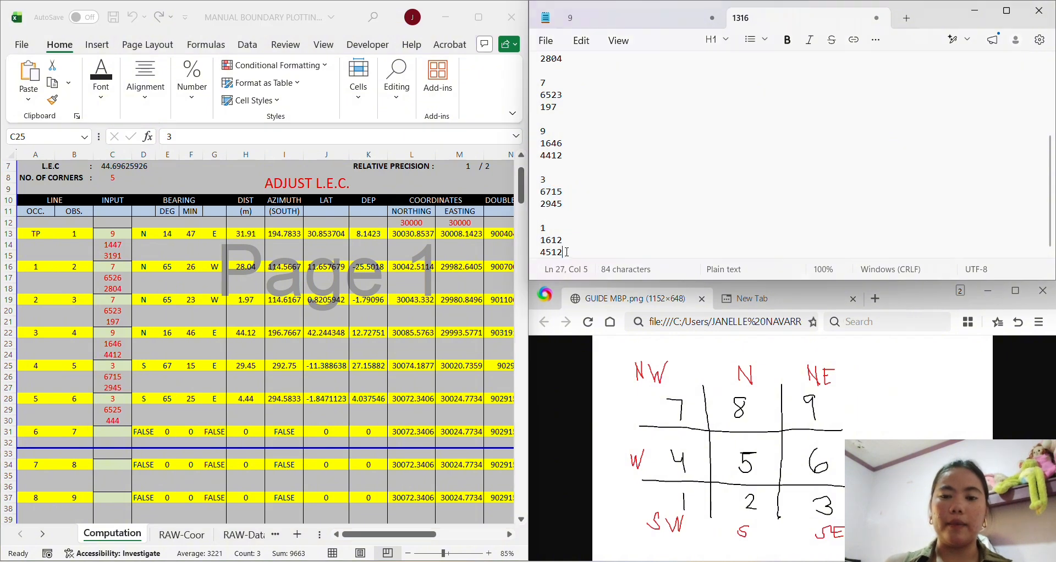
left_click_drag(566, 251, 532, 227)
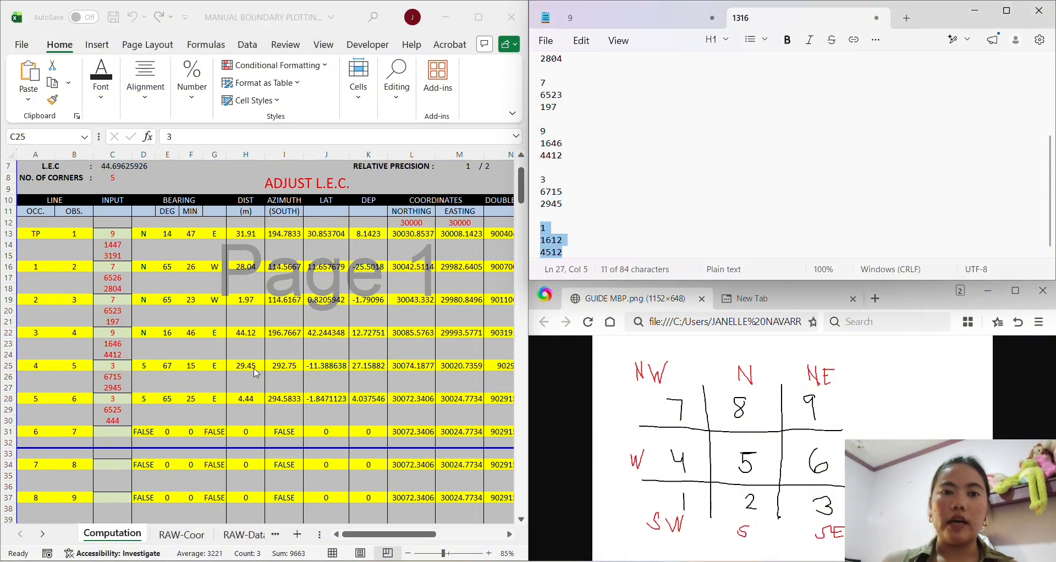
left_click(128, 435)
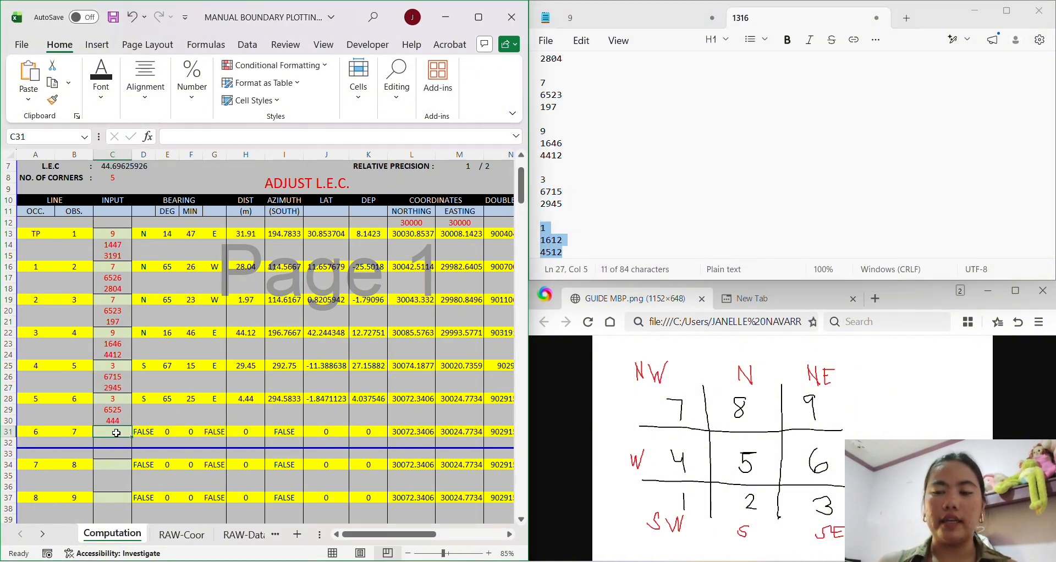
key("ctrl+v")
left_click(268, 412)
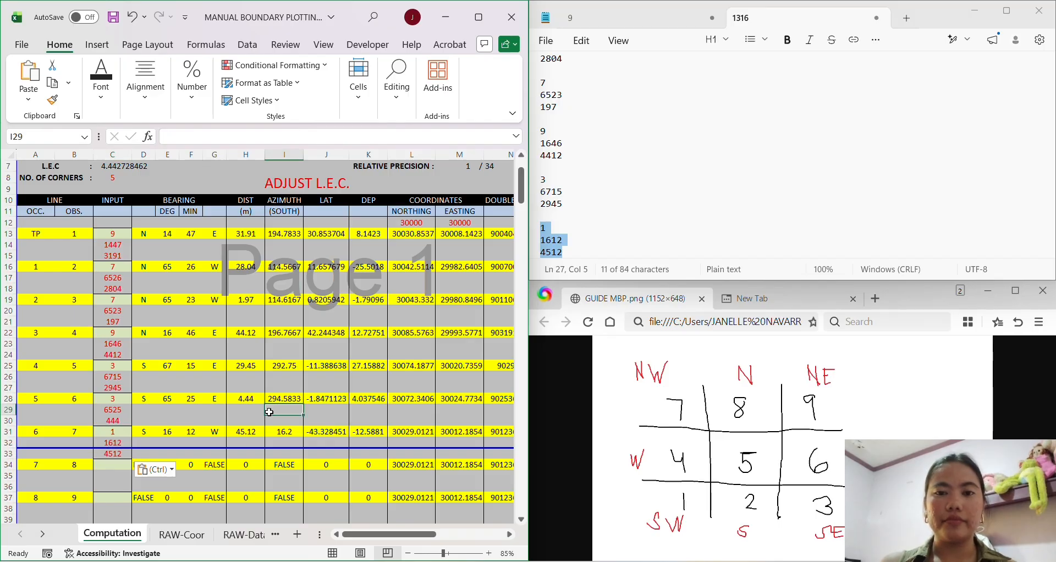
Step: Open the RAW-Data sheet of the boundary plotting workbook
left_click(345, 463)
left_click(245, 537)
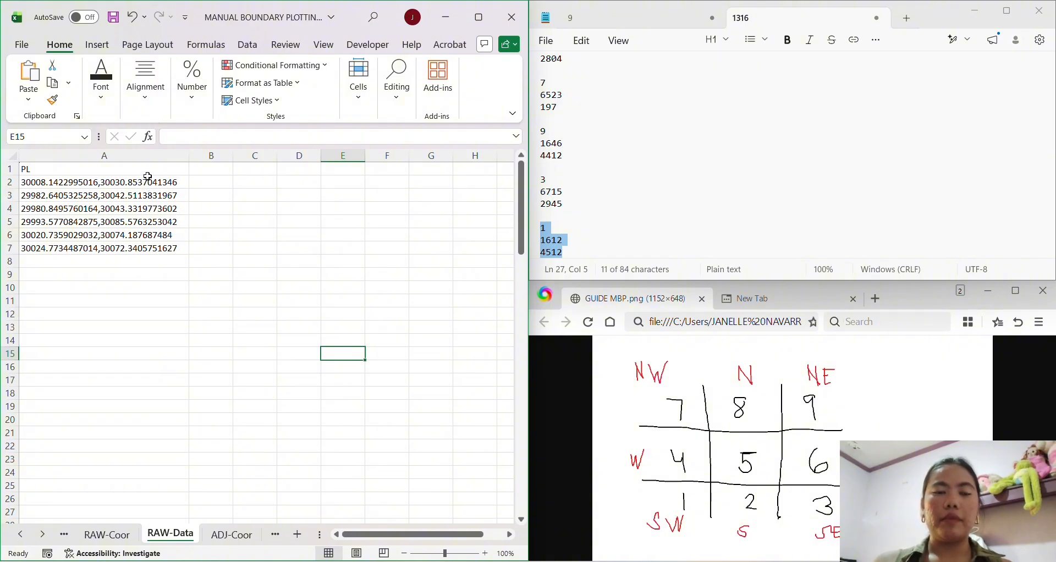
Step: Copy the PL data in A1:A7 and run it in a new AutoCAD drawing to plot the lot as a closed polyline
left_click_drag(148, 172, 143, 245)
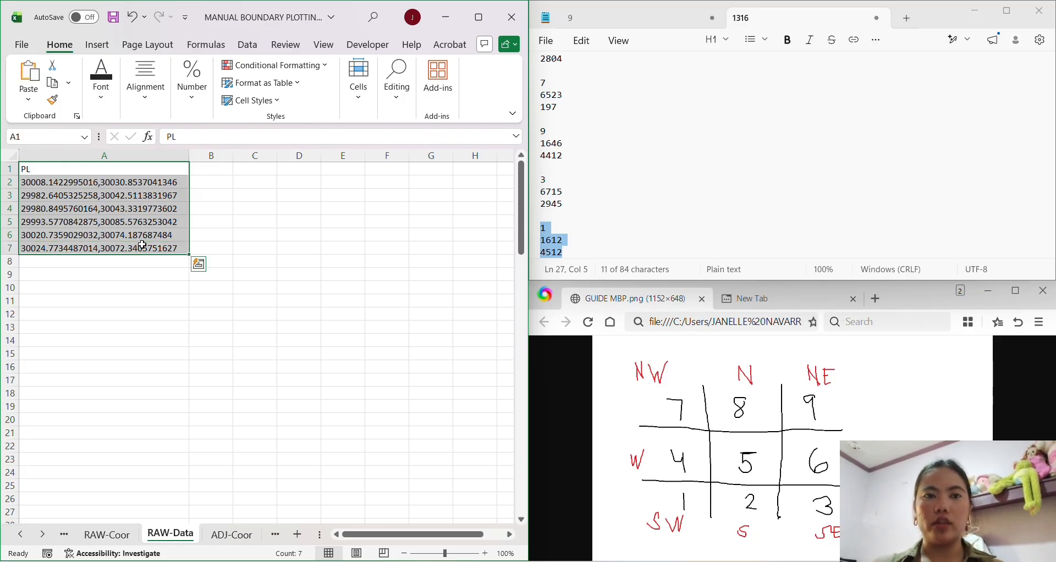
key("ctrl+c")
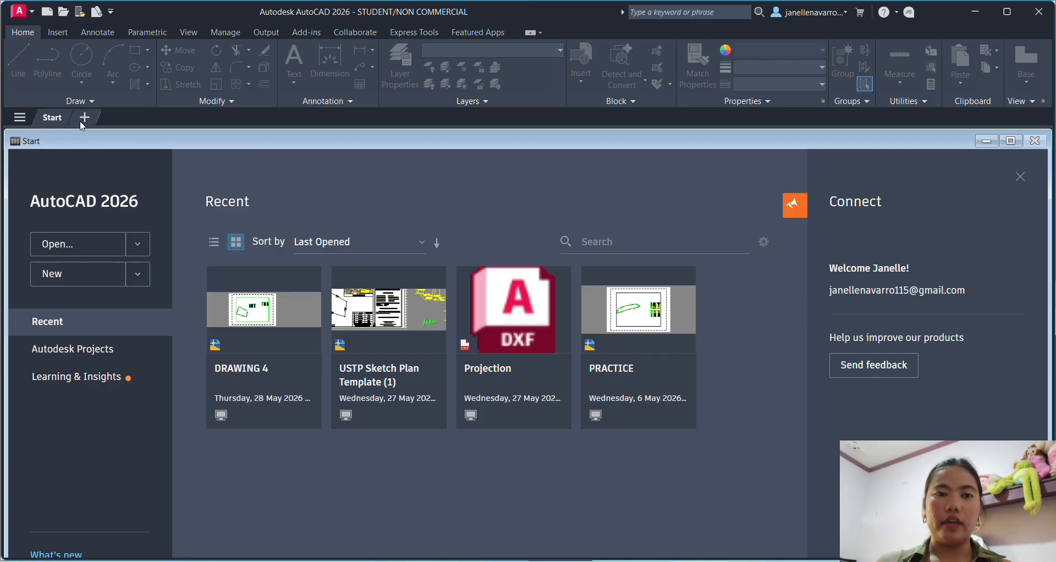
left_click(81, 121)
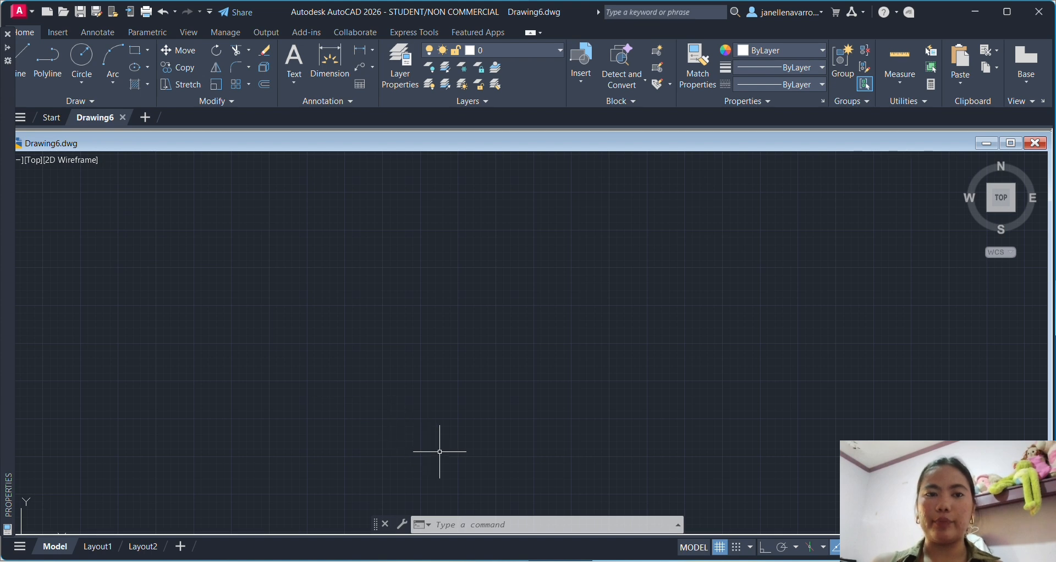
left_click(506, 527)
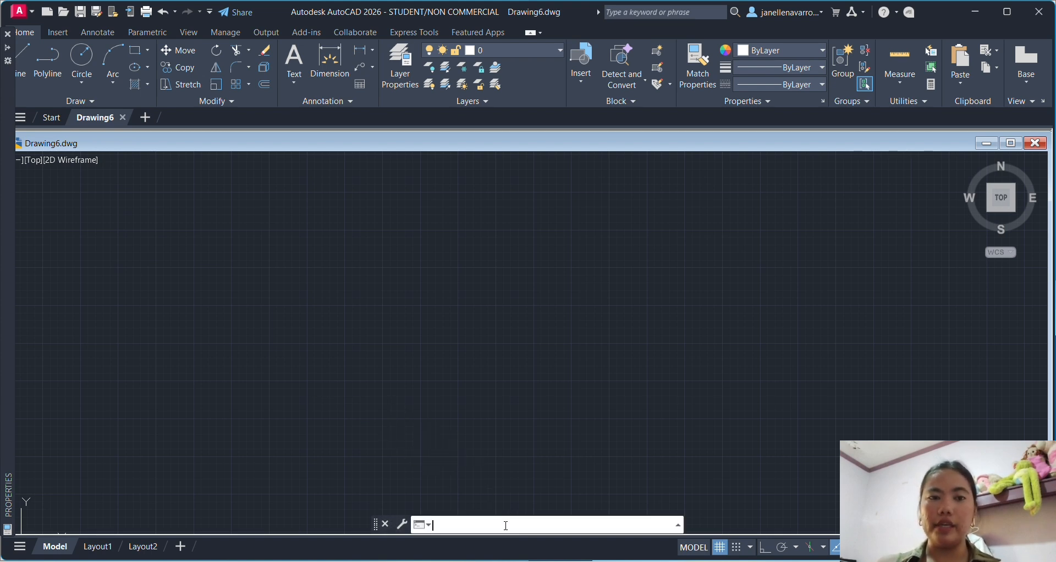
key("ctrl+v")
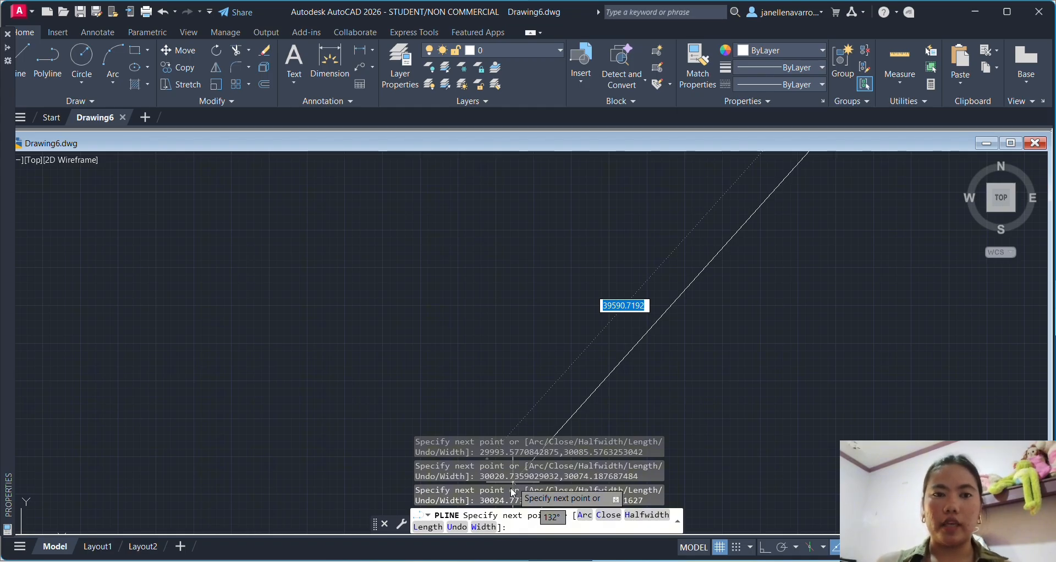
type("c")
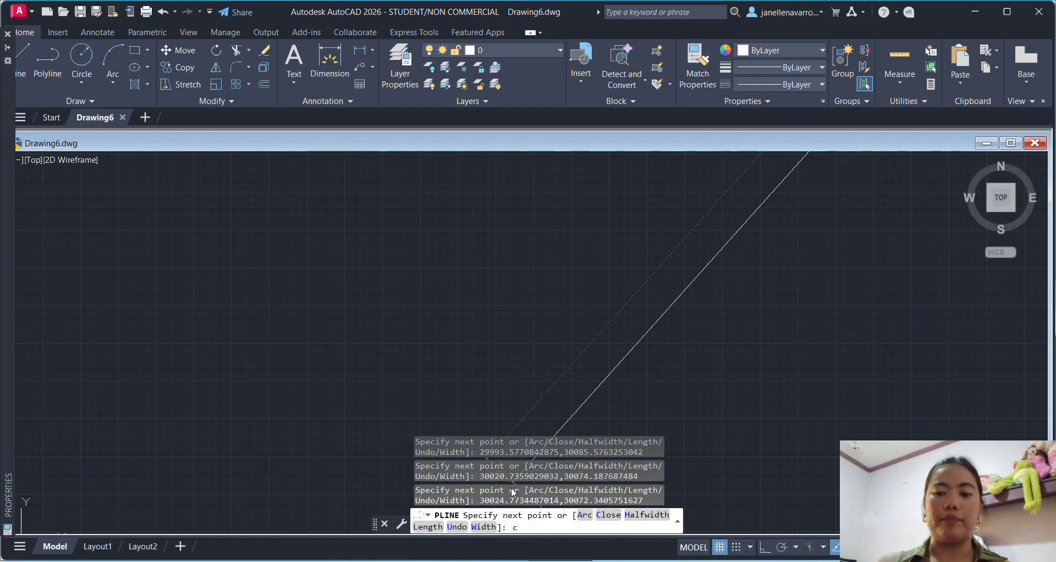
key("Return")
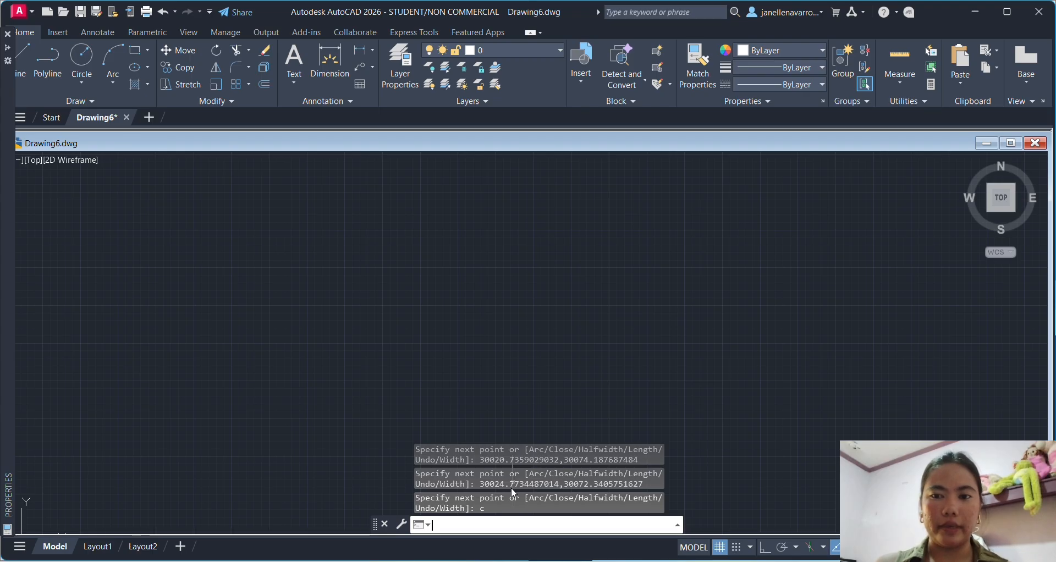
left_click(503, 523)
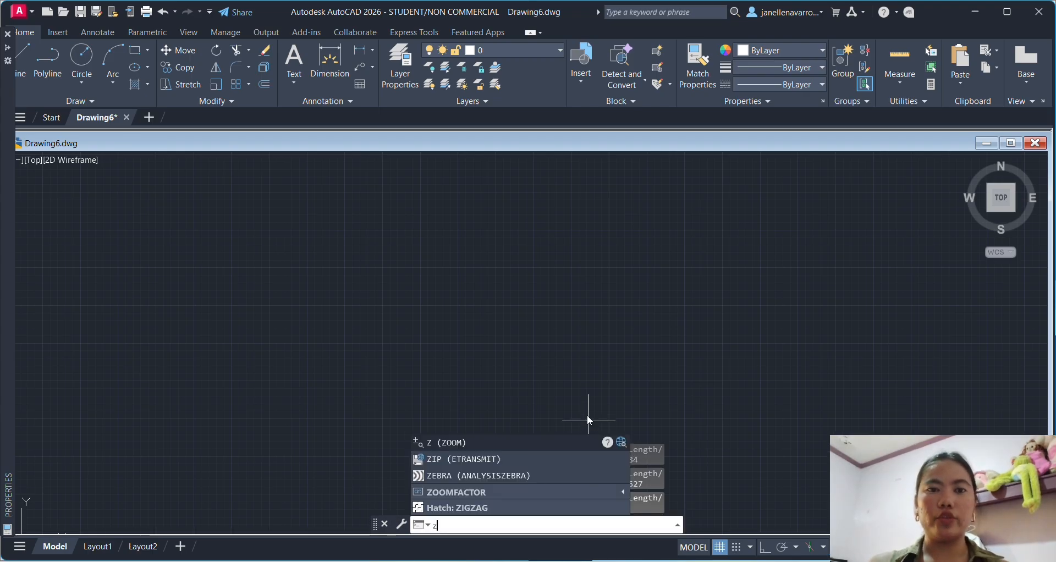
double_click(514, 442)
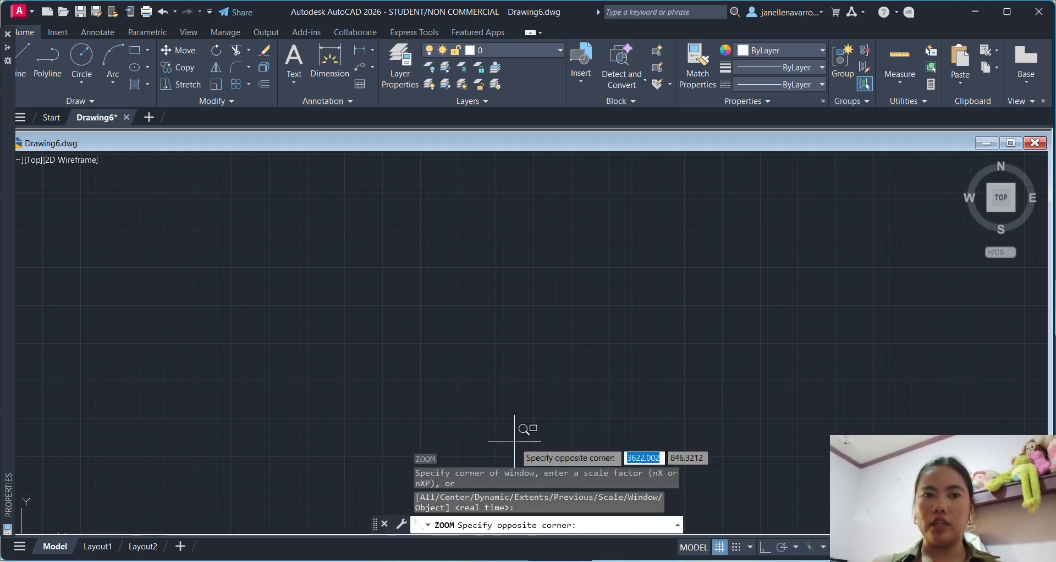
key("Escape")
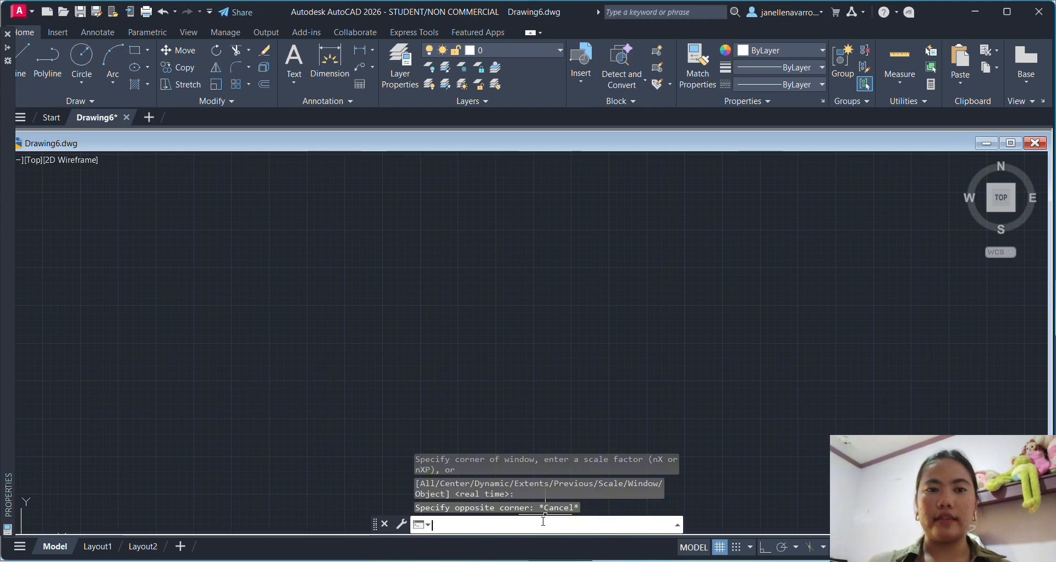
Step: Zoom to the extents of the drawing to show the plotted lot boundary
type("z")
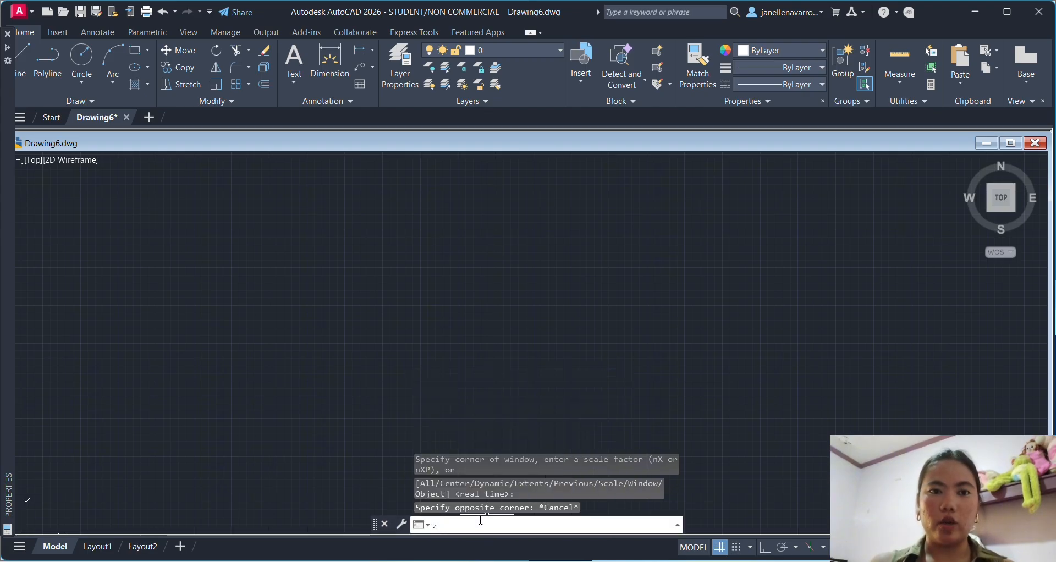
type("o")
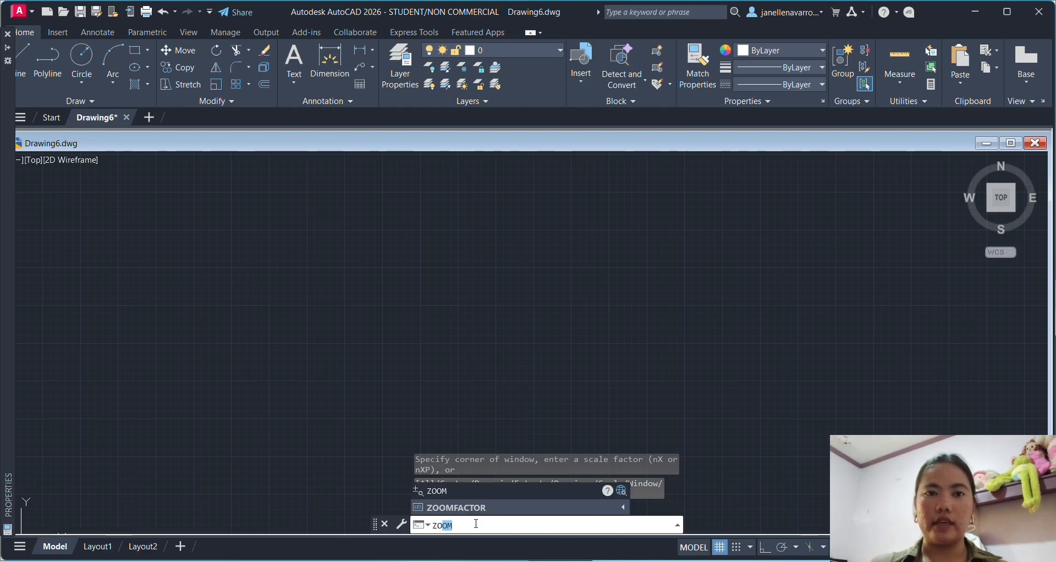
key("Return")
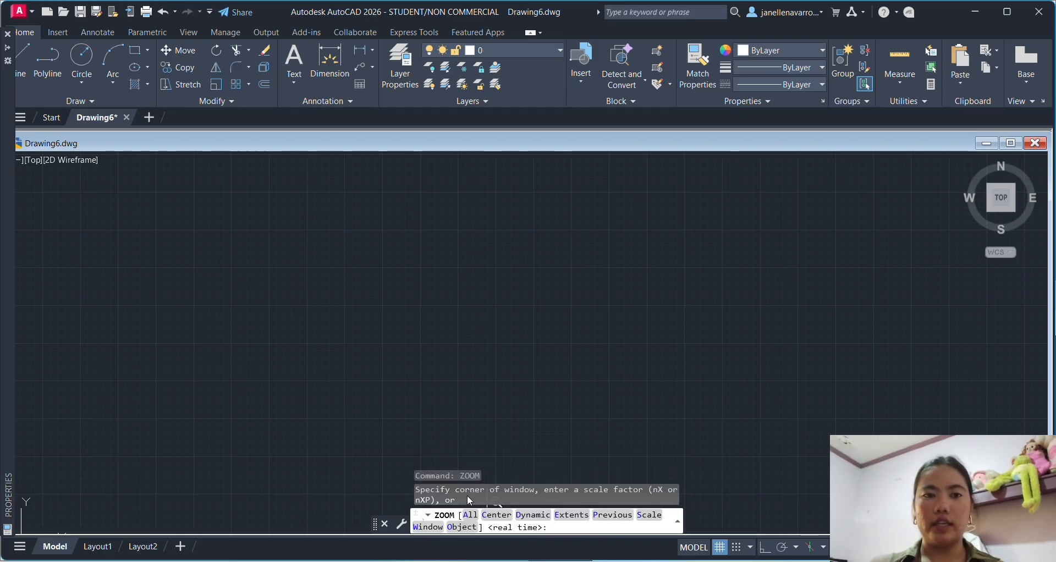
type("e")
key("Return")
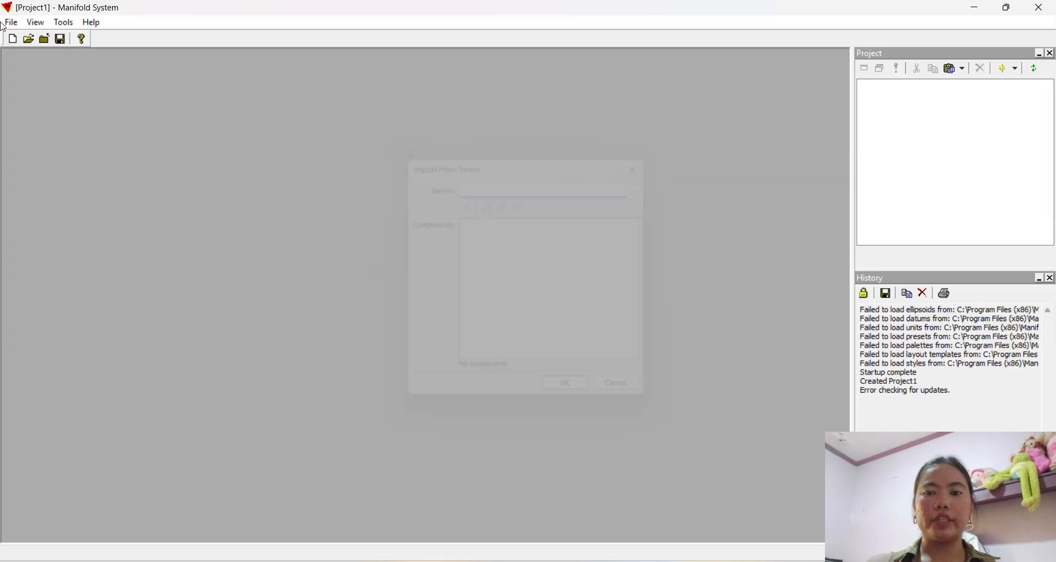
Step: In Manifold System, import the Gingoog FSFC drawing component from the Map Projection in Manifold project file
left_click(12, 23)
mouse_move(238, 126)
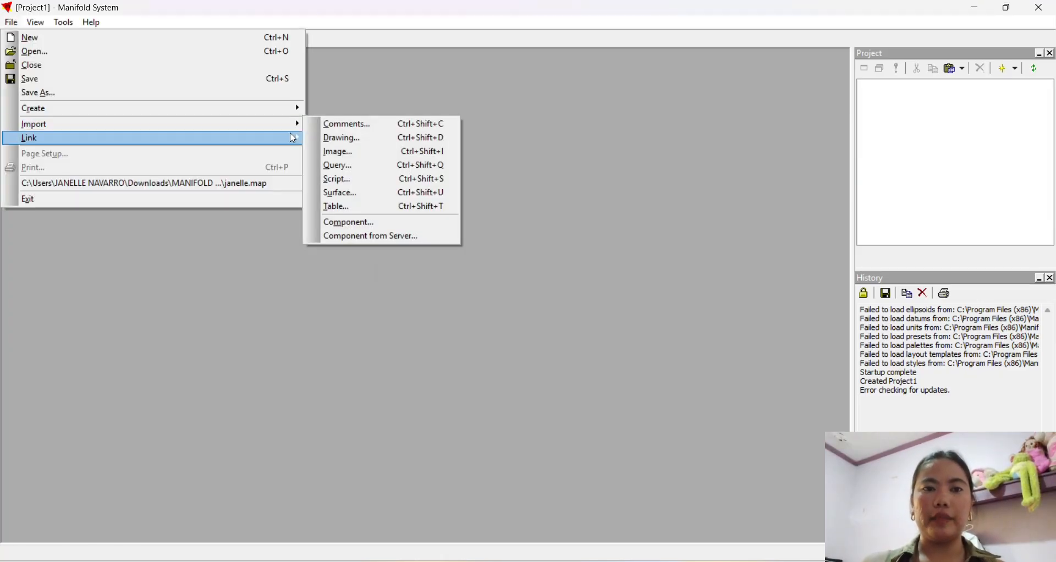
left_click(357, 222)
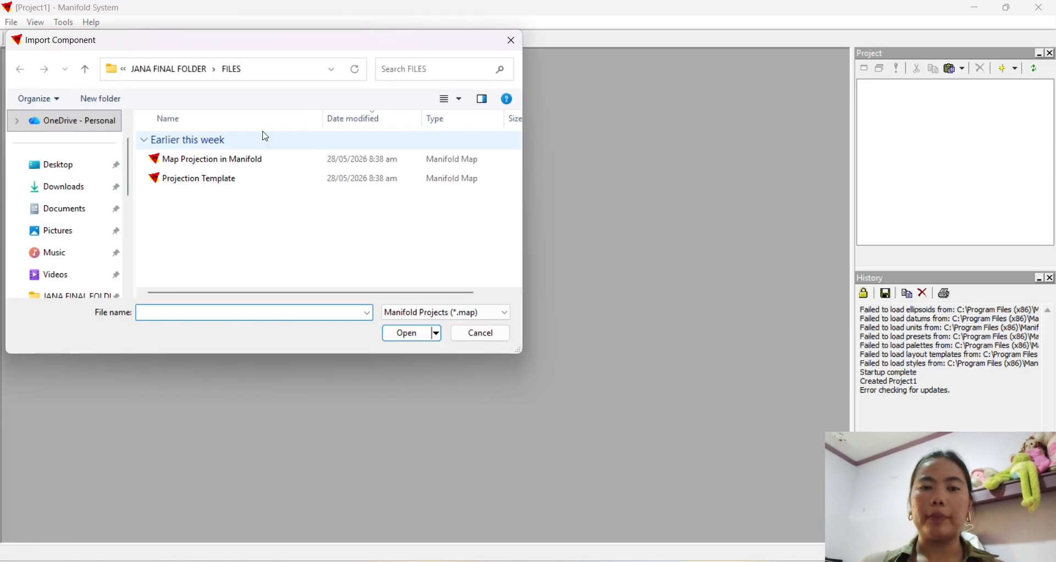
left_click(257, 161)
double_click(257, 161)
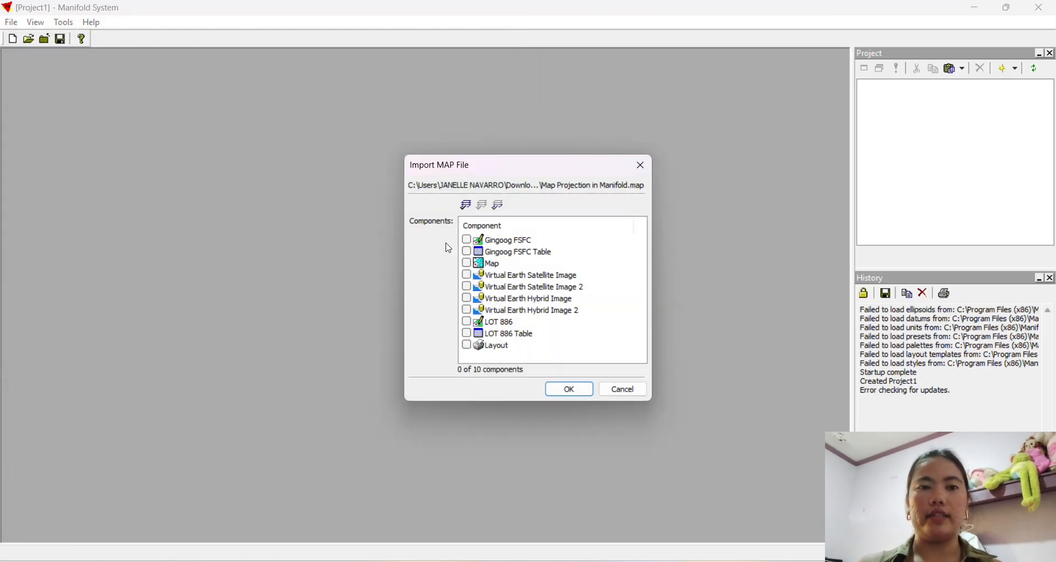
left_click(467, 242)
left_click(570, 390)
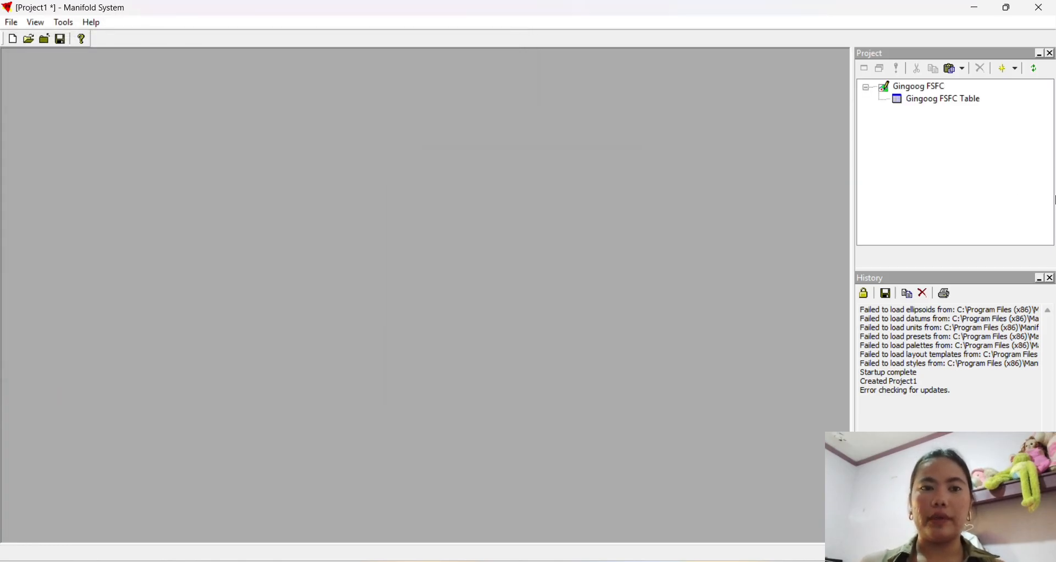
Step: Create a map component named Map with Gingoog FSFC as its layer
right_click(947, 163)
mouse_move(975, 200)
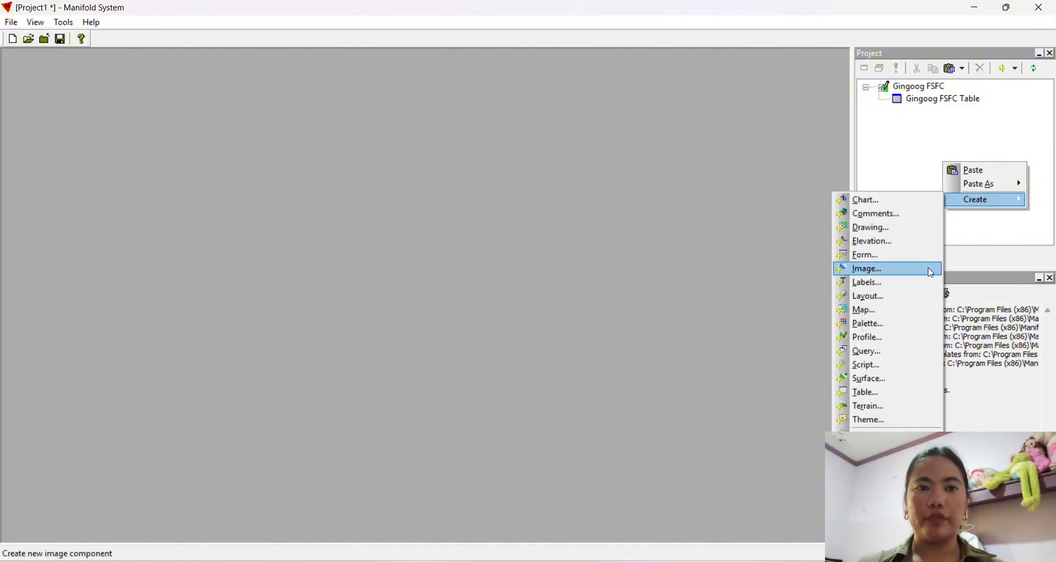
left_click(864, 310)
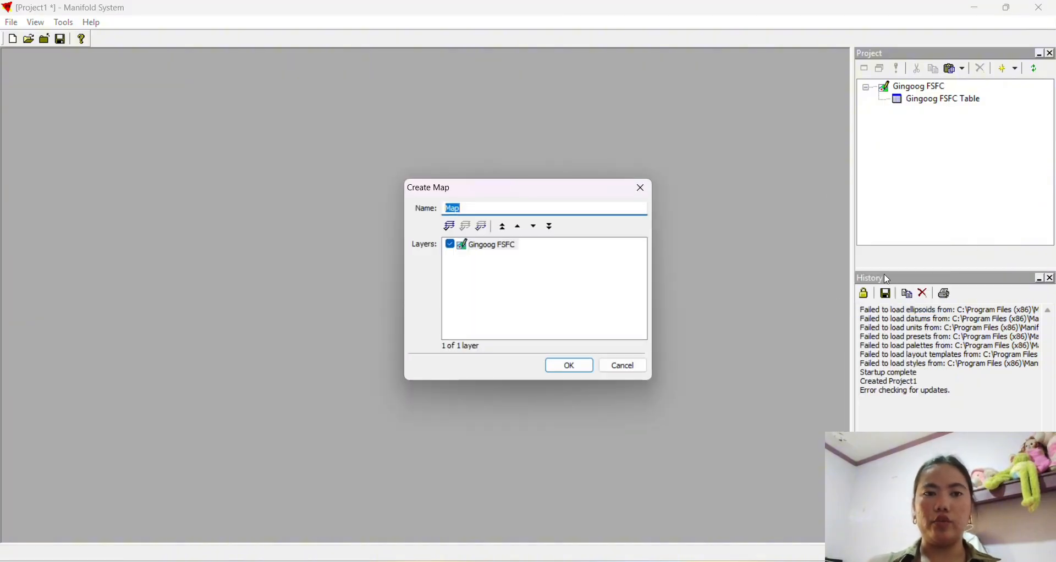
left_click(570, 368)
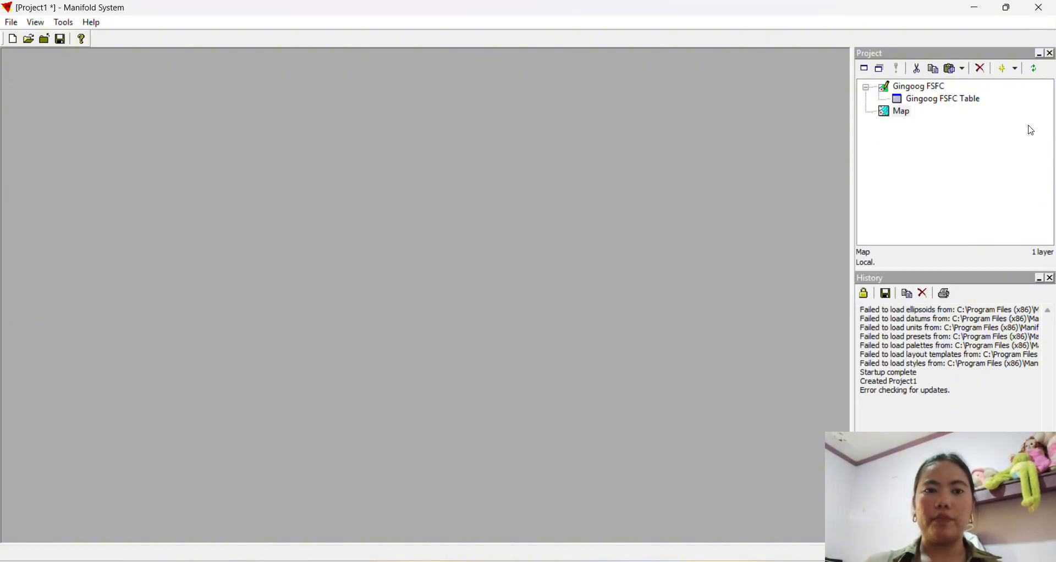
Step: Open the Map component and maximize its window
left_click(11, 22)
mouse_move(85, 109)
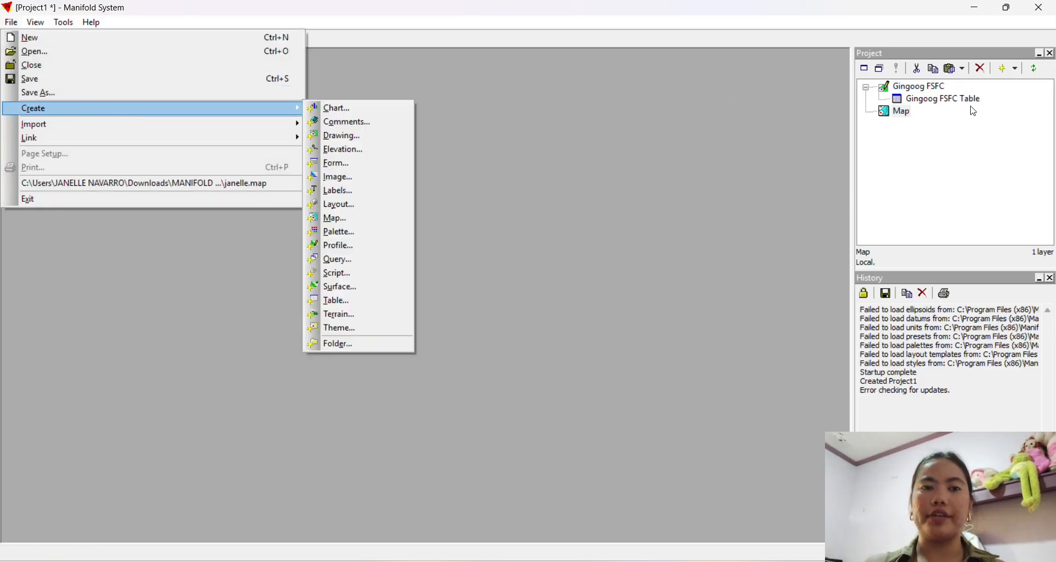
left_click(892, 114)
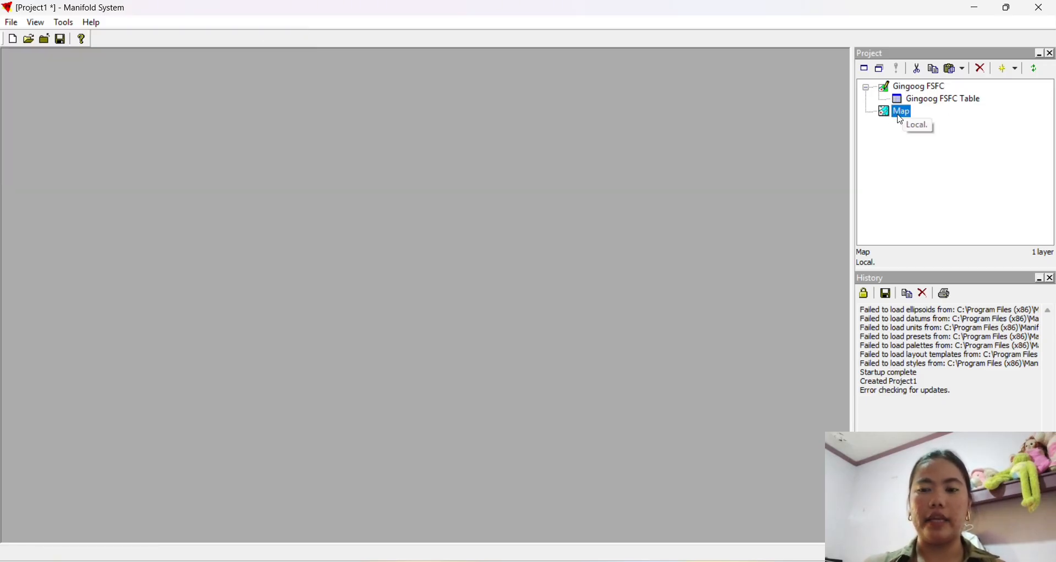
double_click(895, 112)
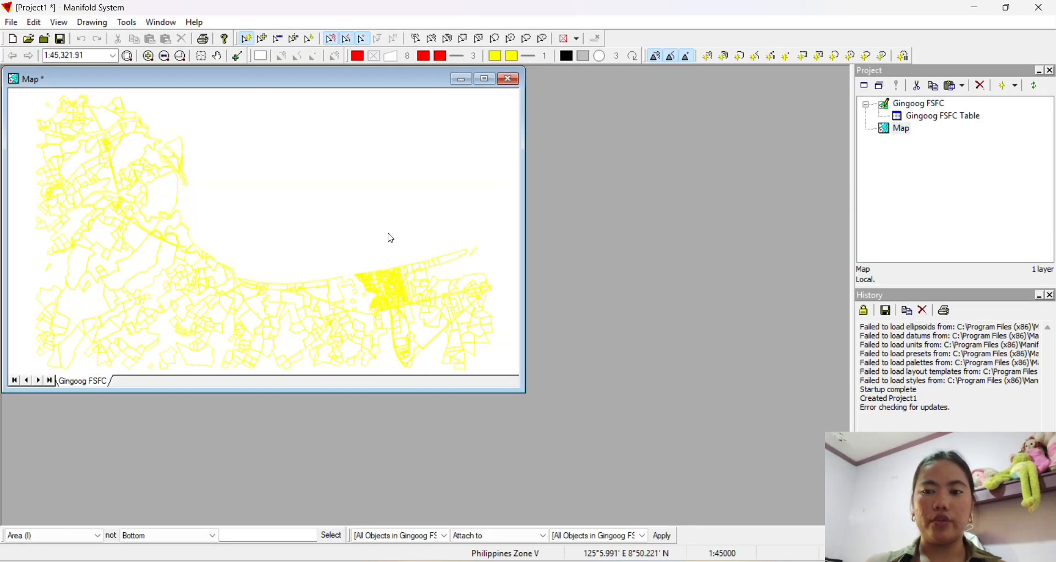
left_click(485, 78)
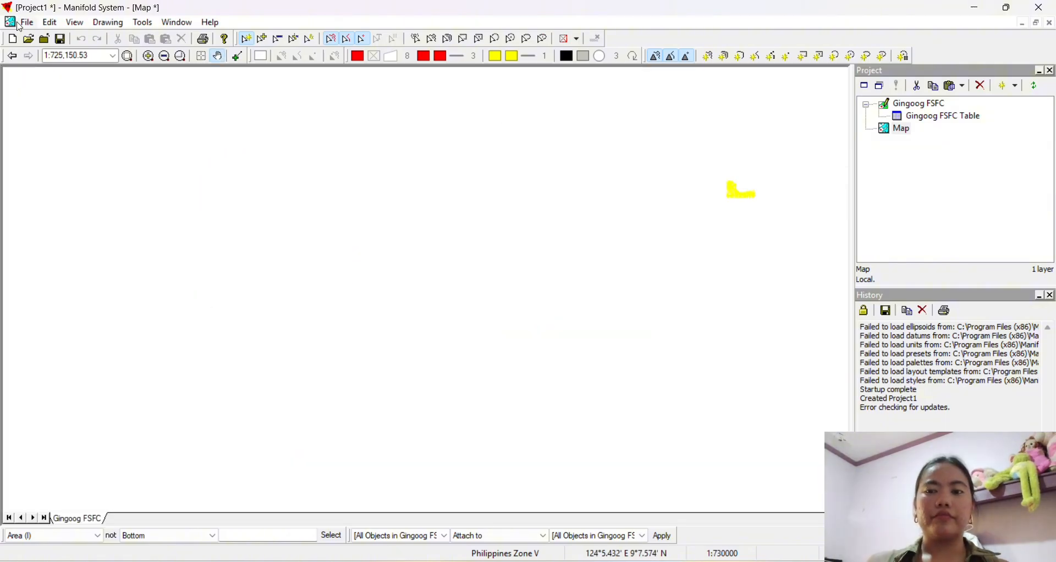
Step: Link an image from the Manifold image server, using Virtual Earth Satellite Image as the source and refreshing the server data
left_click(48, 22)
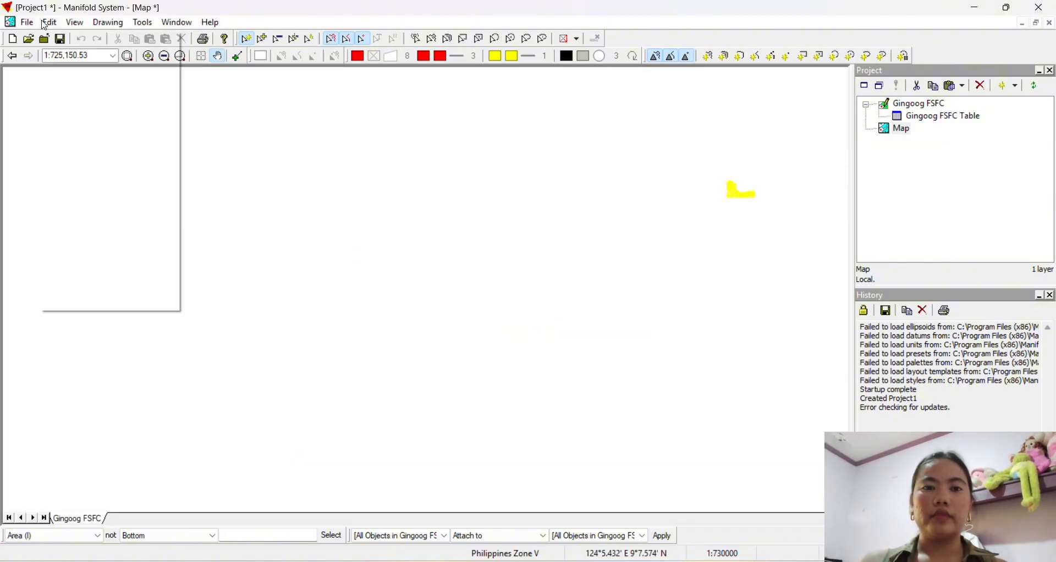
mouse_move(28, 20)
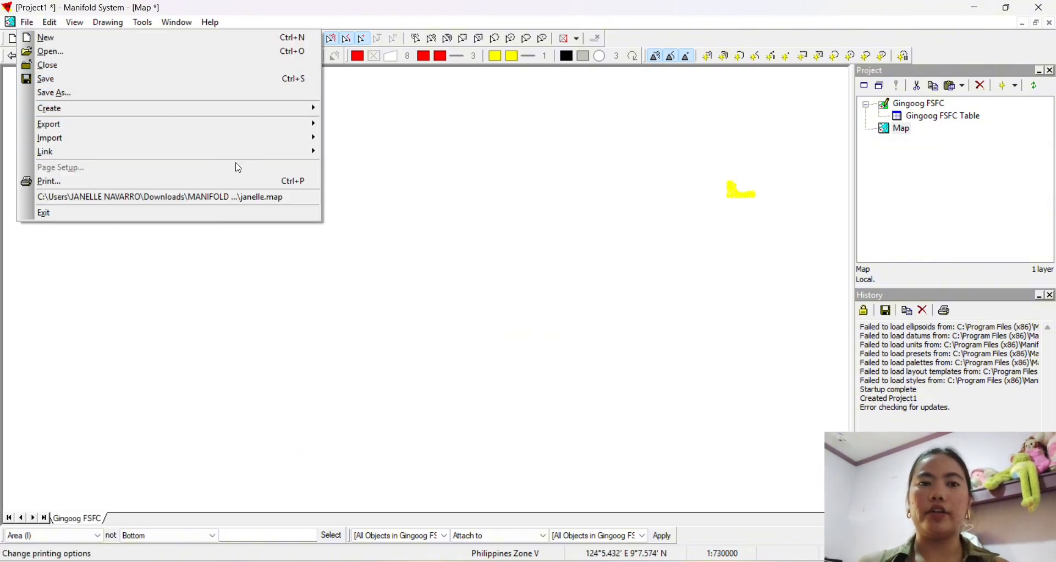
mouse_move(317, 157)
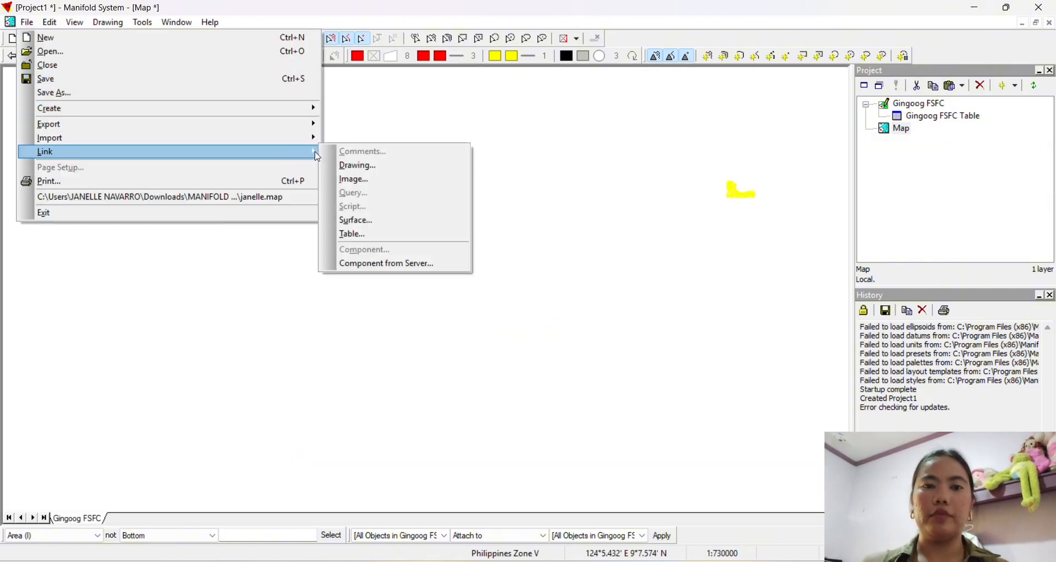
left_click(355, 180)
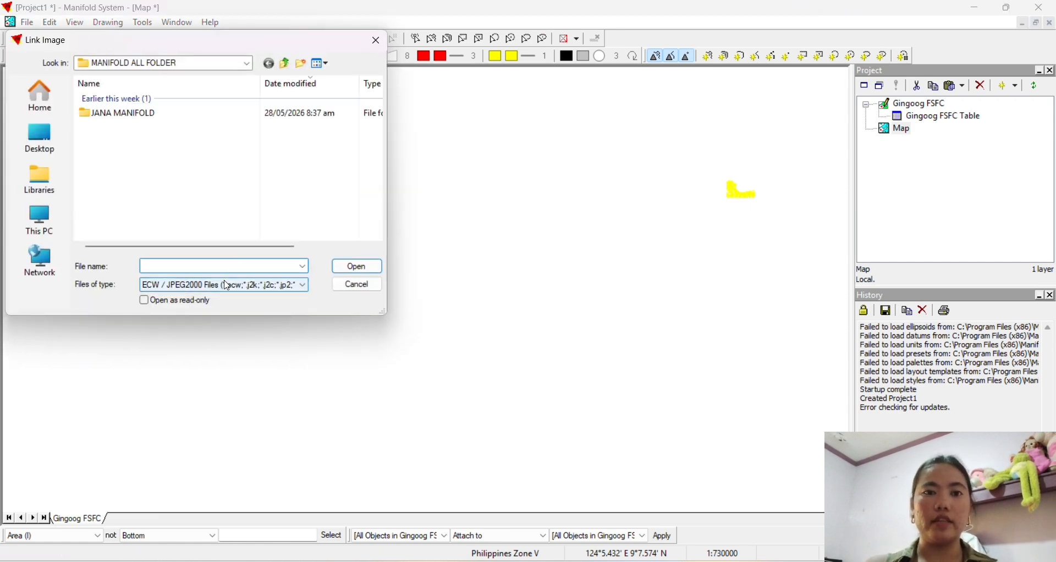
left_click(223, 285)
left_click(210, 323)
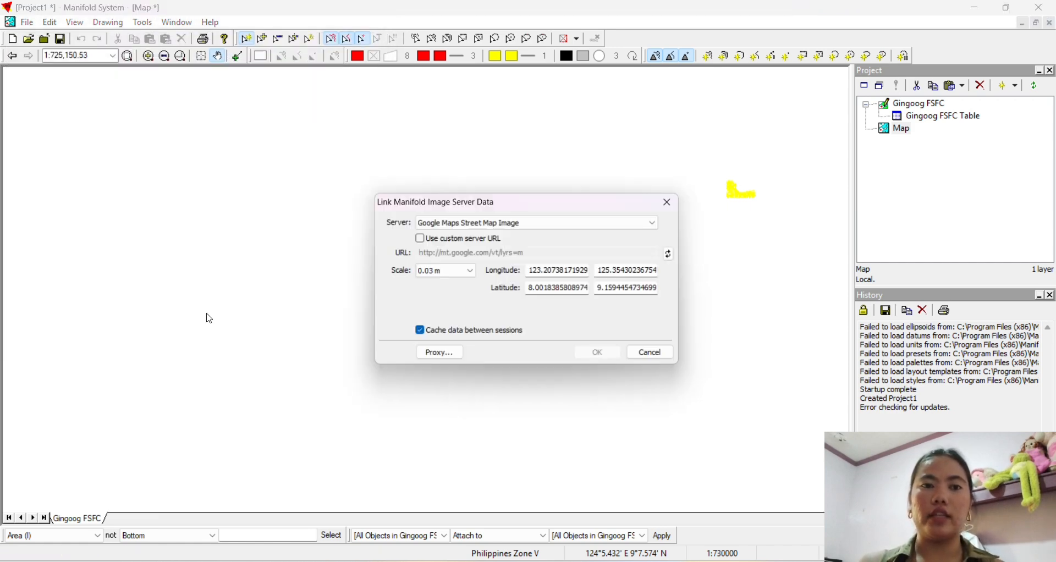
left_click(544, 223)
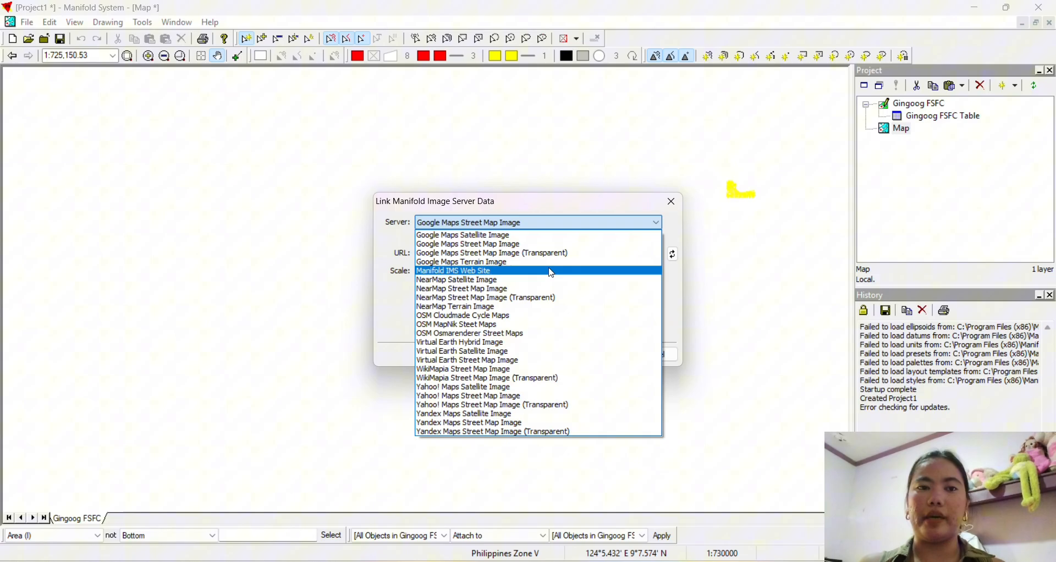
left_click(518, 352)
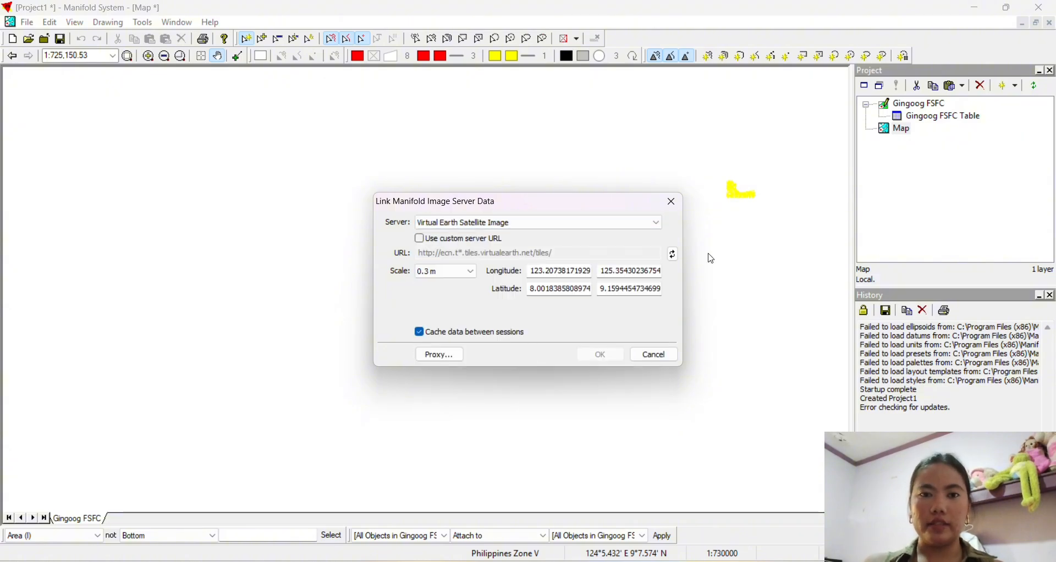
left_click(673, 255)
left_click(600, 355)
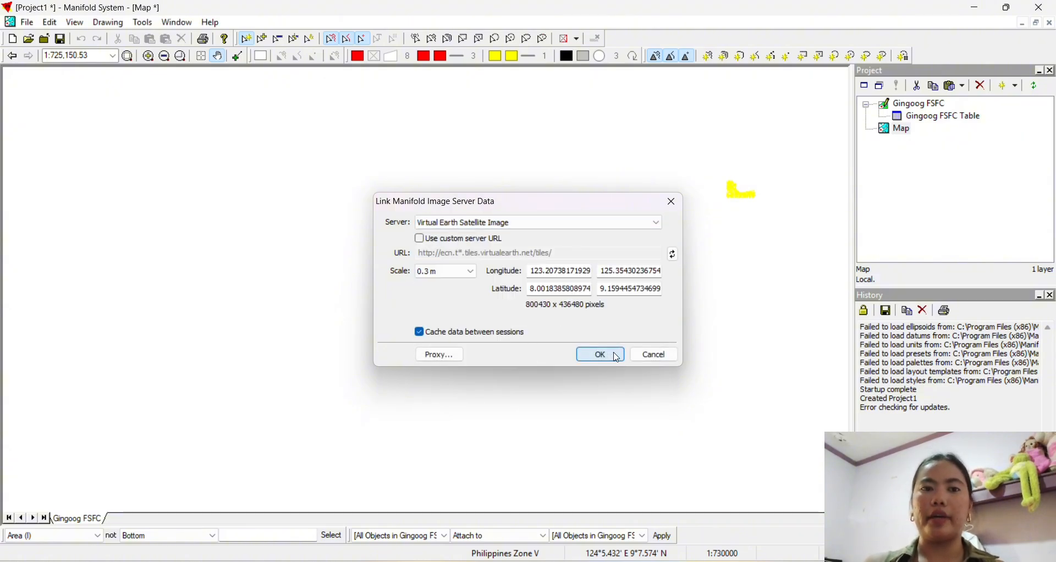
Step: Add Virtual Earth Satellite Image as a layer of the map and make the map use that layer's projection
left_click_drag(890, 133, 736, 170)
left_click(577, 335)
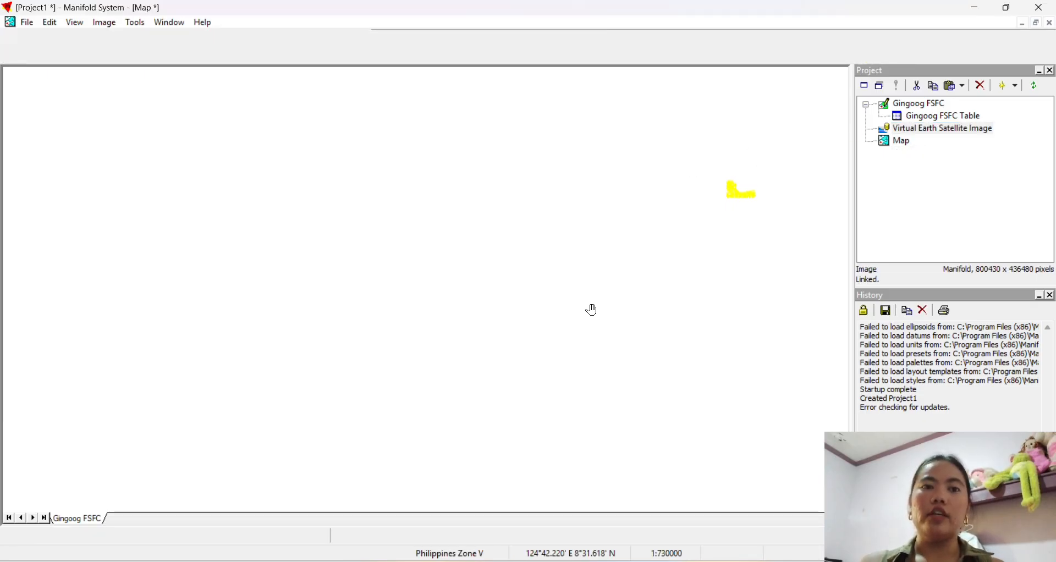
left_click_drag(183, 519, 60, 518)
left_click(165, 518)
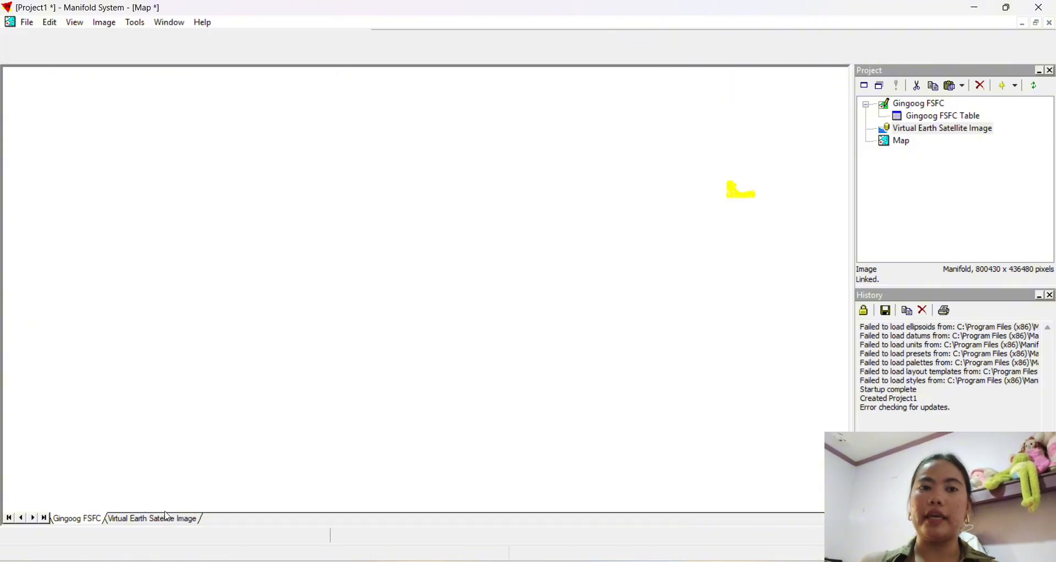
right_click(168, 520)
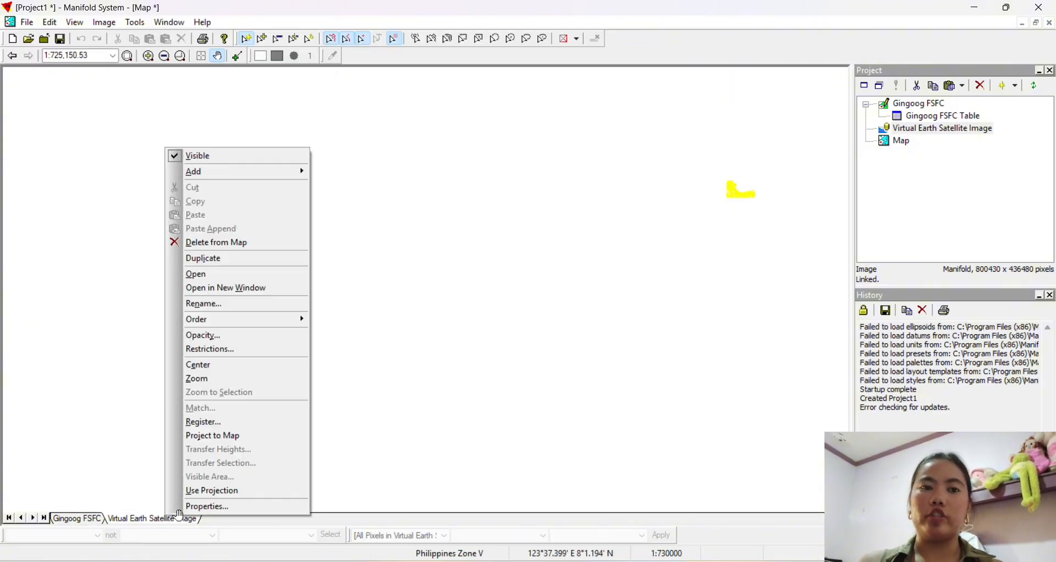
left_click(190, 490)
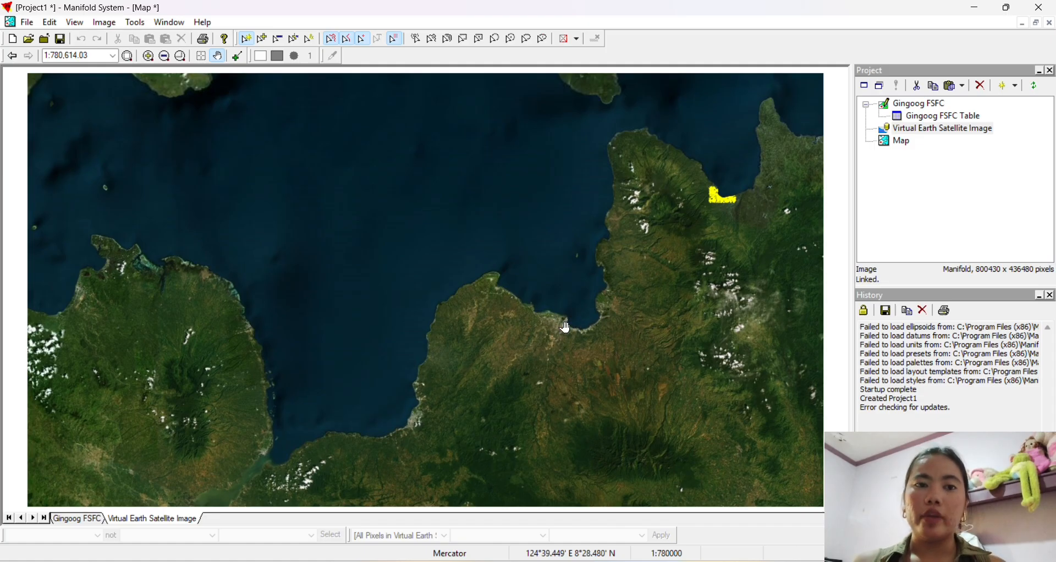
Step: On the Gingoog FSFC layer, draw a four-cornered area over the city blocks between the river and the pier
scroll(558, 328, "up", 2)
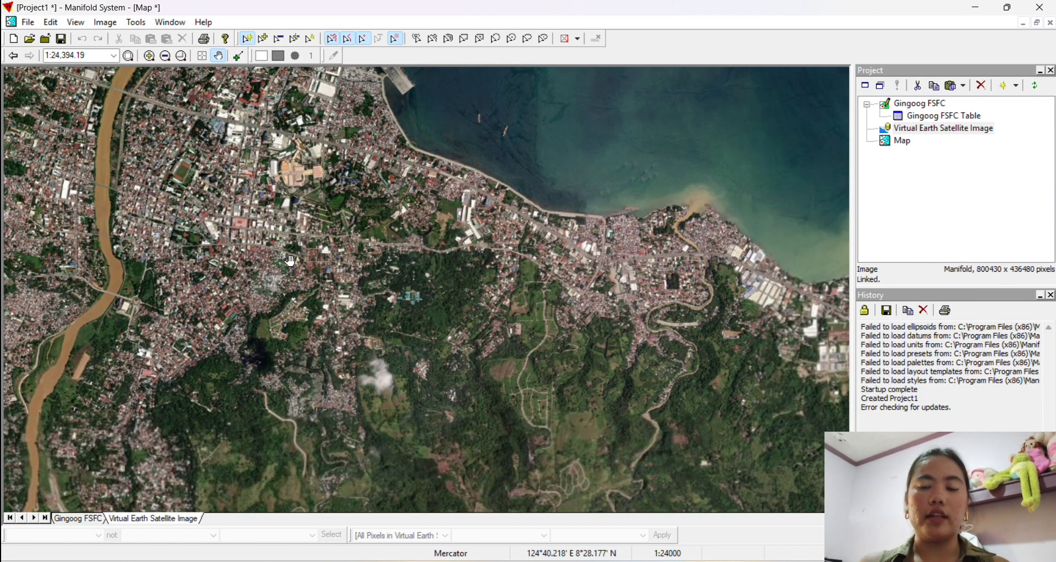
scroll(282, 231, "down", 1)
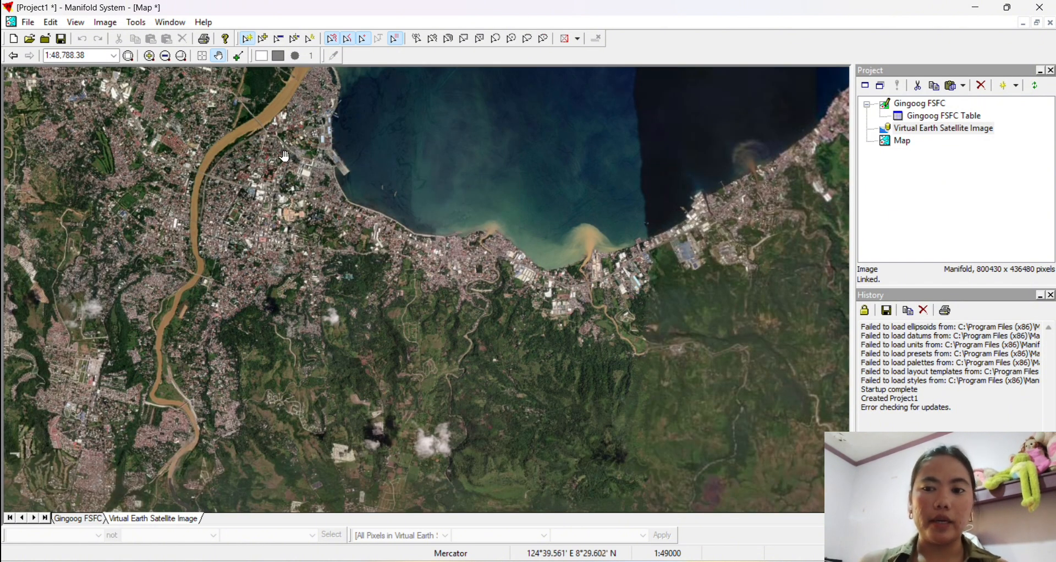
scroll(282, 165, "up", 2)
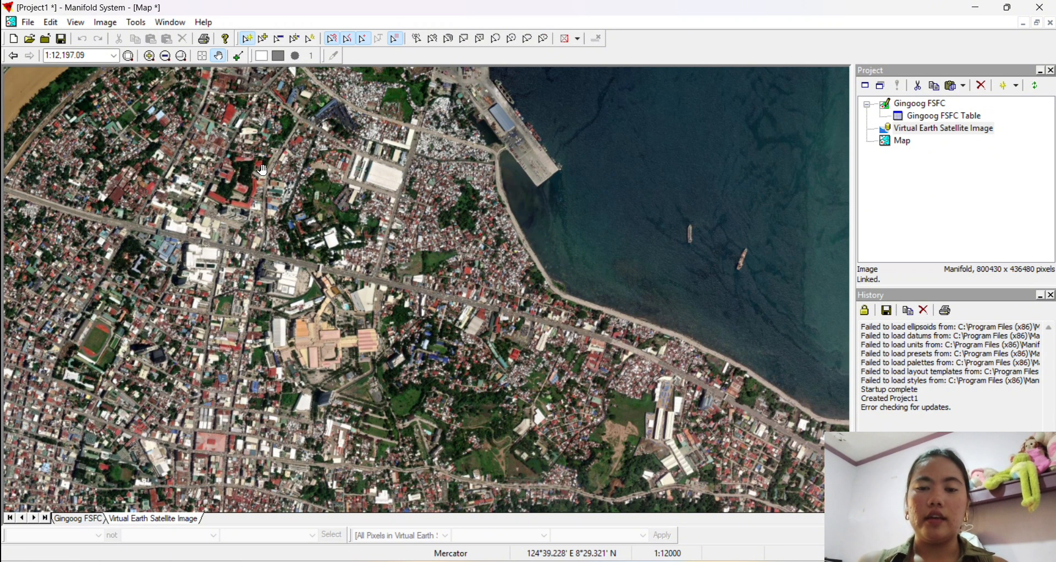
left_click_drag(262, 170, 336, 245)
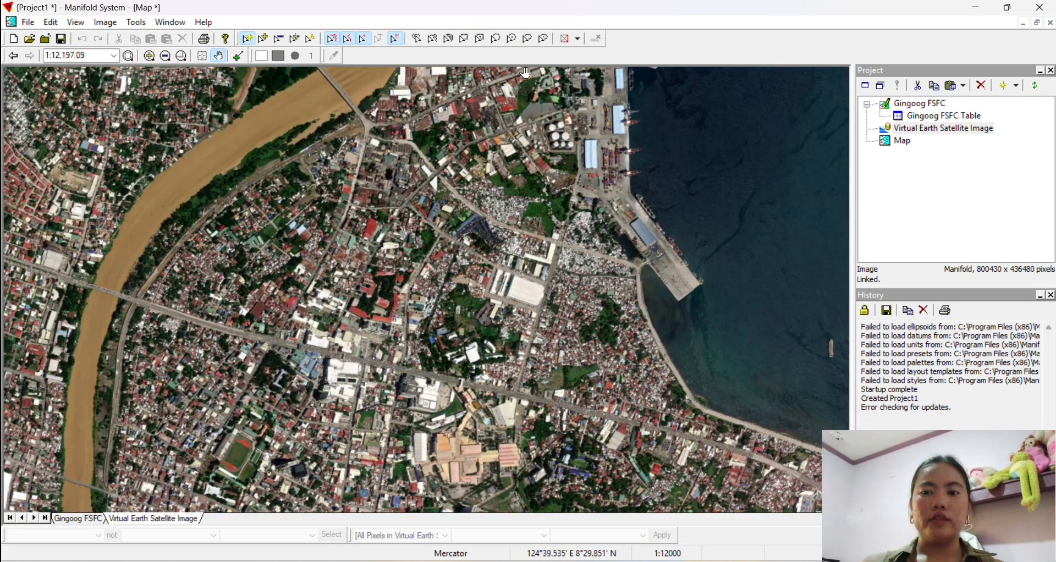
left_click(103, 519)
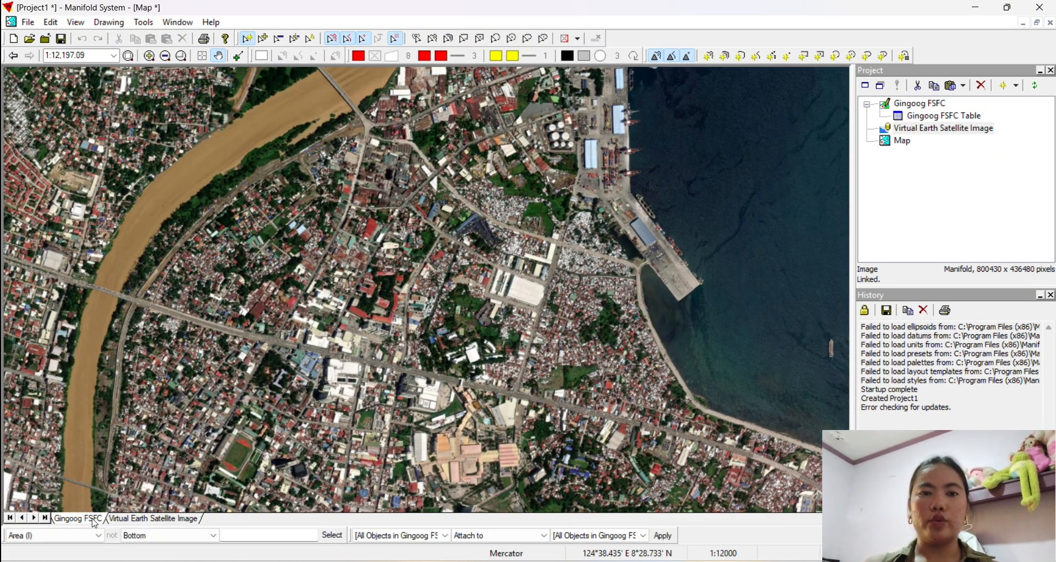
left_click(712, 57)
left_click(375, 136)
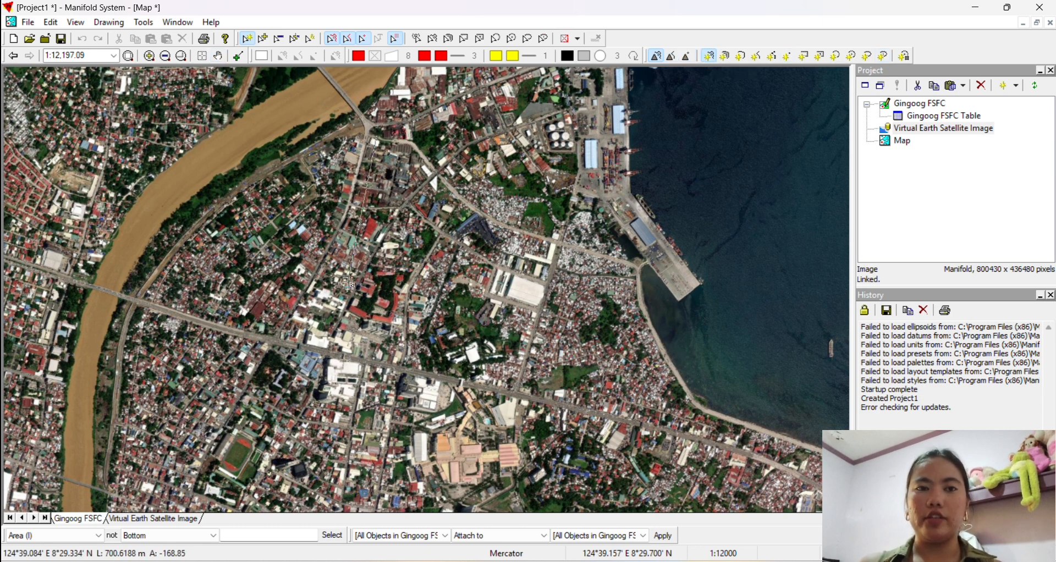
left_click(318, 352)
left_click(567, 422)
double_click(623, 209)
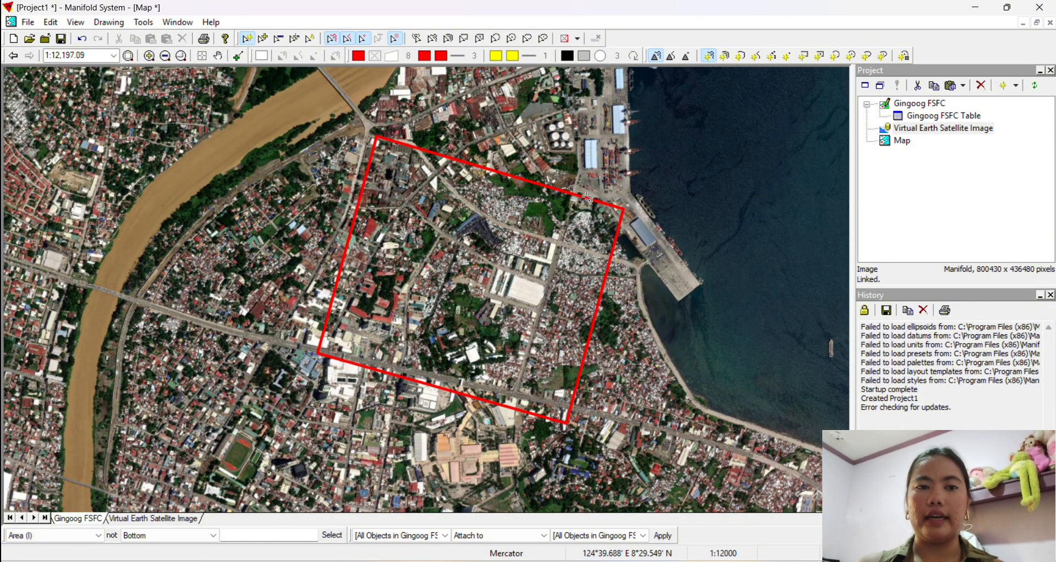
left_click(216, 56)
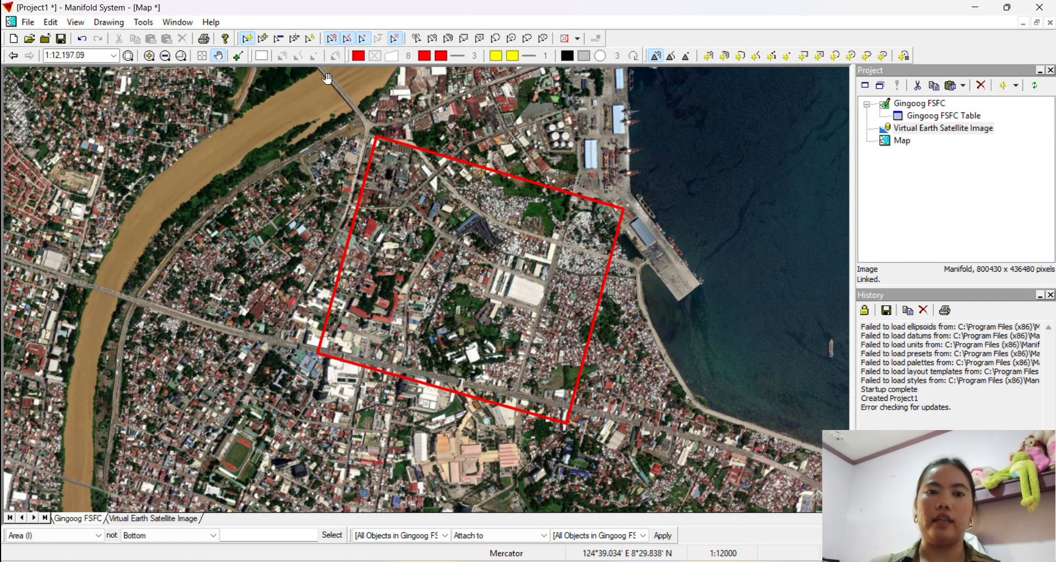
Step: Copy the drawn city-block area and paste it into the project as a separate drawing component
right_click(619, 209)
left_click(644, 232)
right_click(960, 189)
left_click(986, 198)
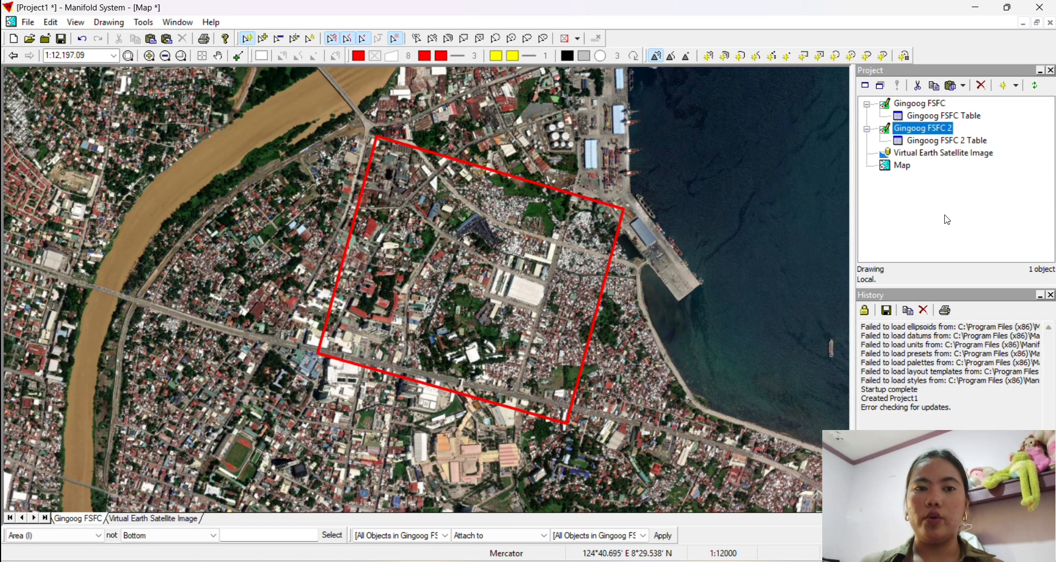
Step: Delete the original city-block area from the Gingoog FSFC layer on the map
right_click(943, 128)
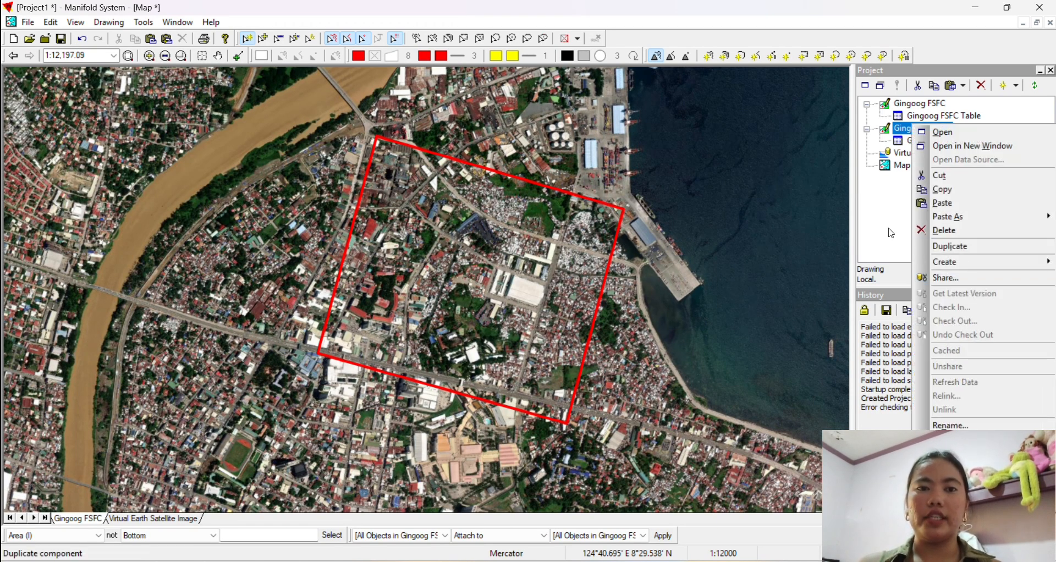
left_click(903, 163)
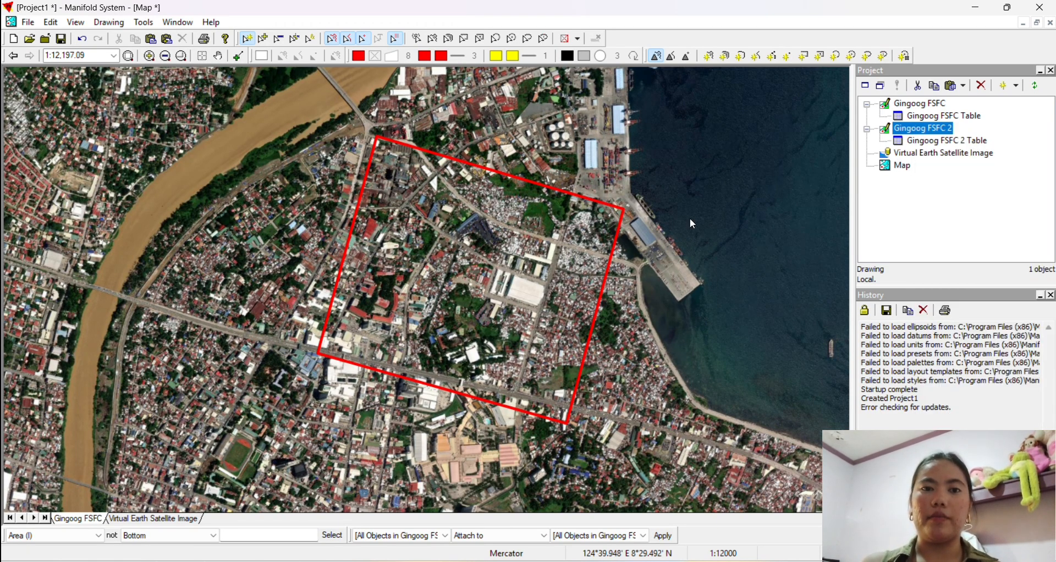
right_click(603, 199)
left_click(648, 267)
left_click(509, 335)
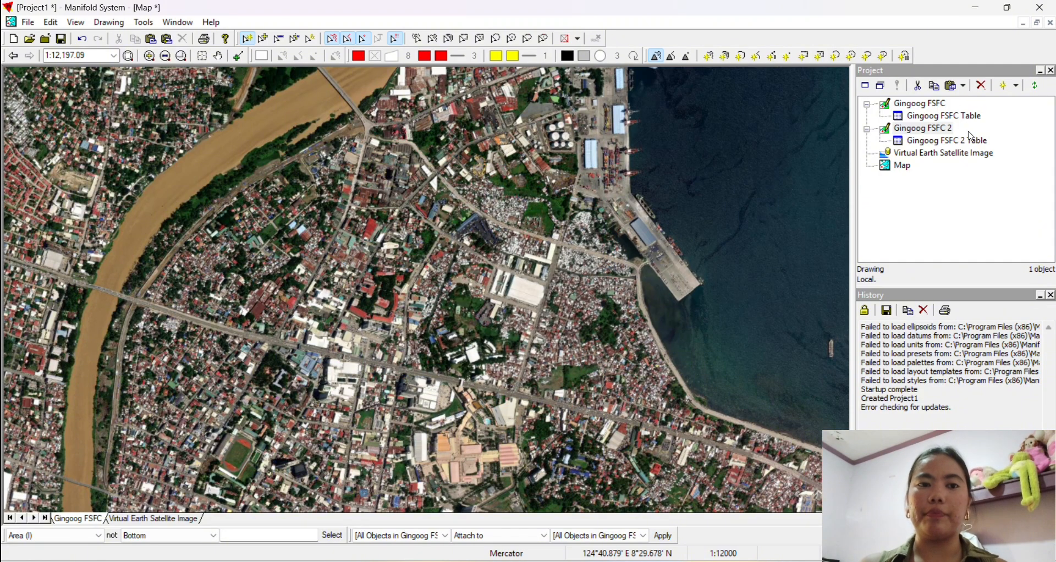
Step: Rename the Gingoog FSFC 2 drawing component as PROJECTION, adjusting the names of its dependent components
right_click(943, 130)
left_click(967, 427)
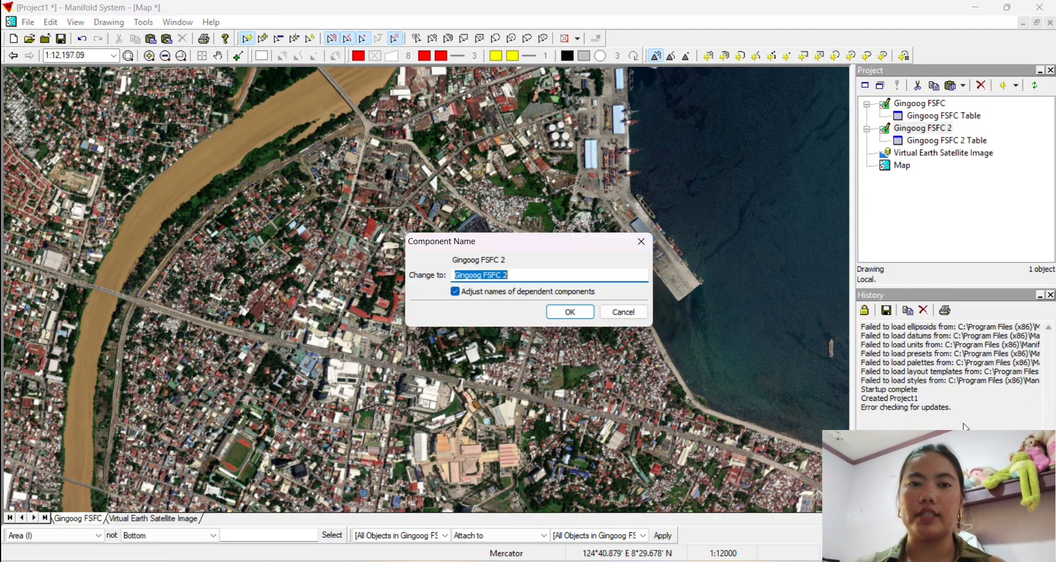
type("PROJECTION")
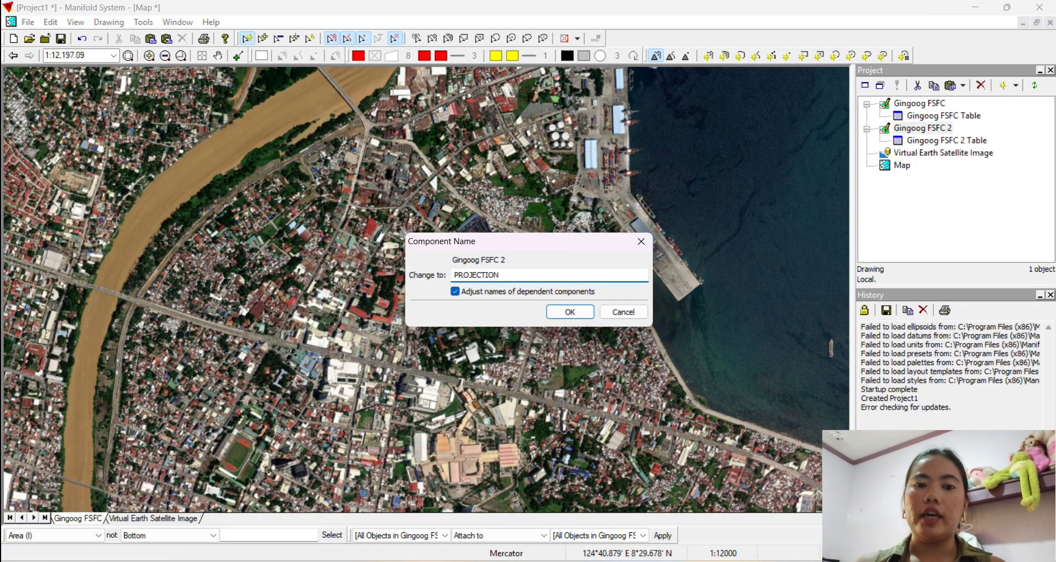
key("Return")
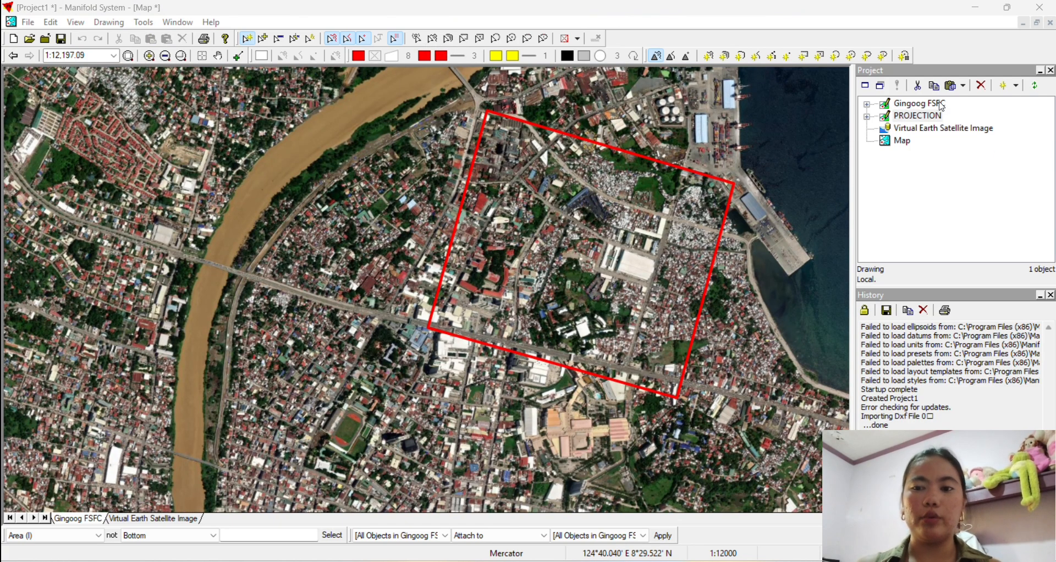
Step: Export the PROJECTION drawing in DXF format, replacing the existing PROJECTION file
right_click(910, 115)
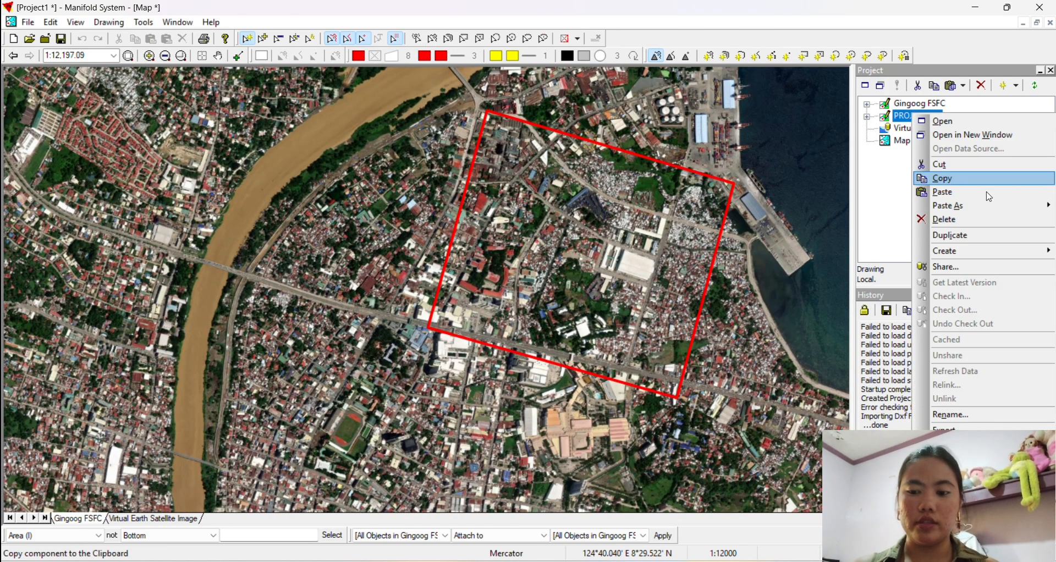
left_click(946, 427)
left_click(207, 113)
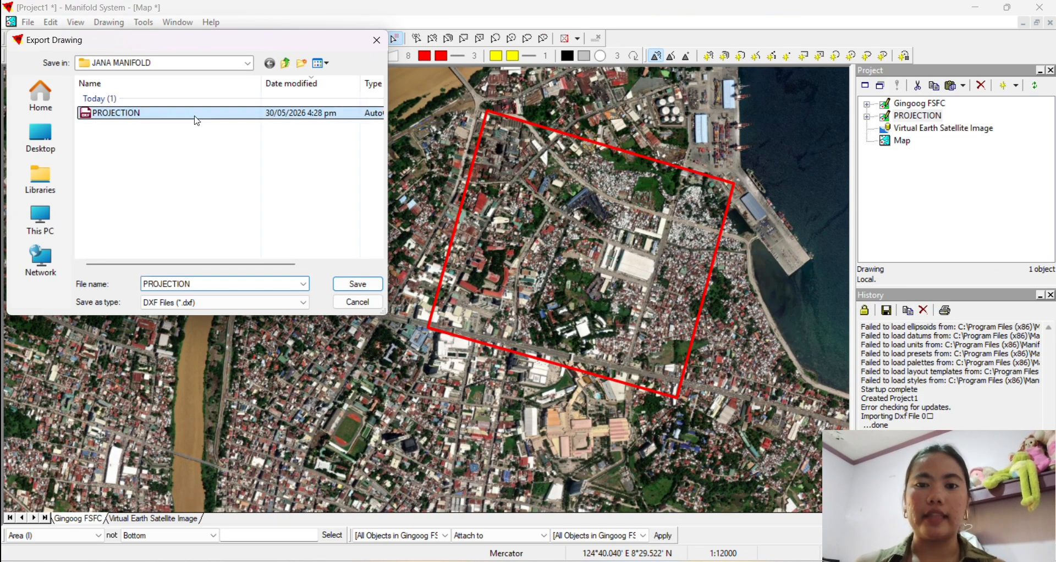
left_click(358, 284)
left_click(570, 291)
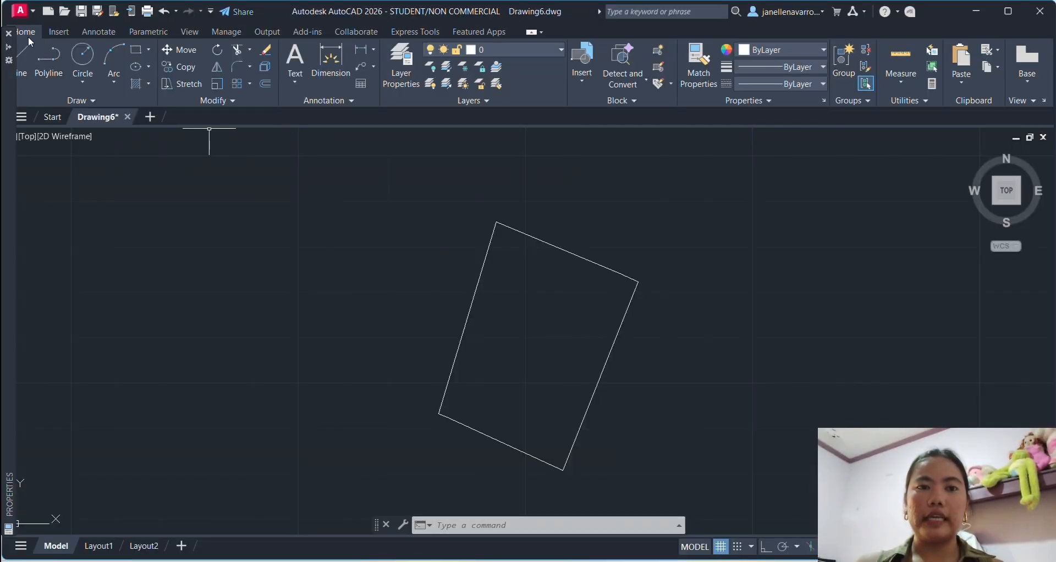
Step: Switch to AutoCAD, open PROJECTION.dxf and zoom to the drawing's extents
left_click(22, 14)
left_click(61, 119)
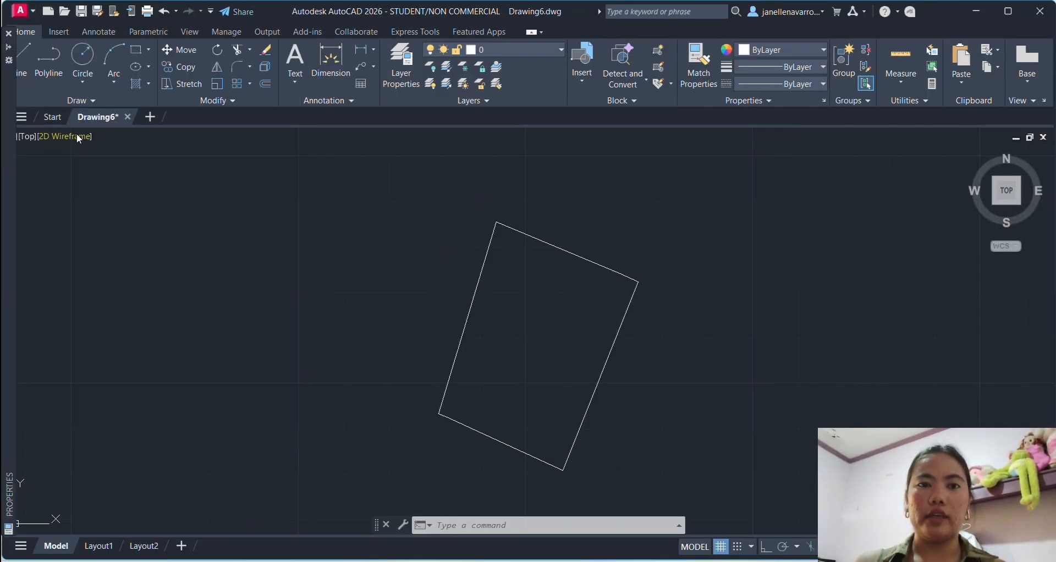
double_click(453, 206)
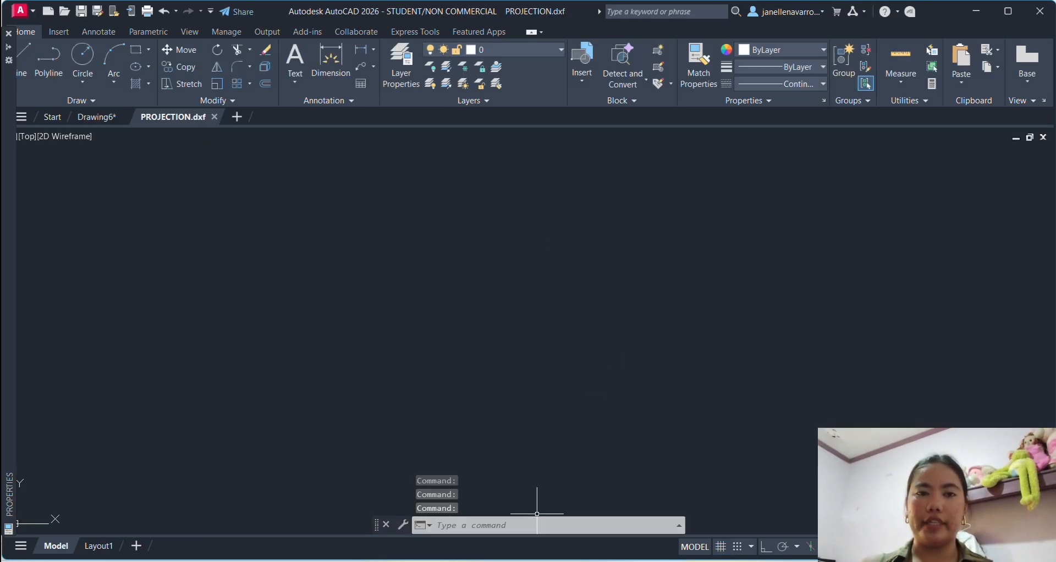
type("Z")
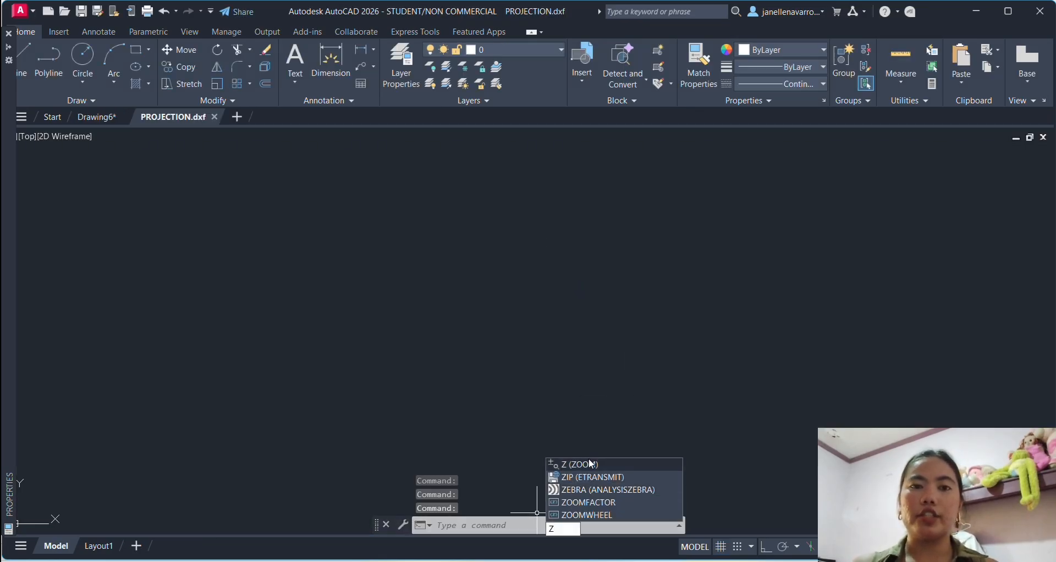
left_click(592, 464)
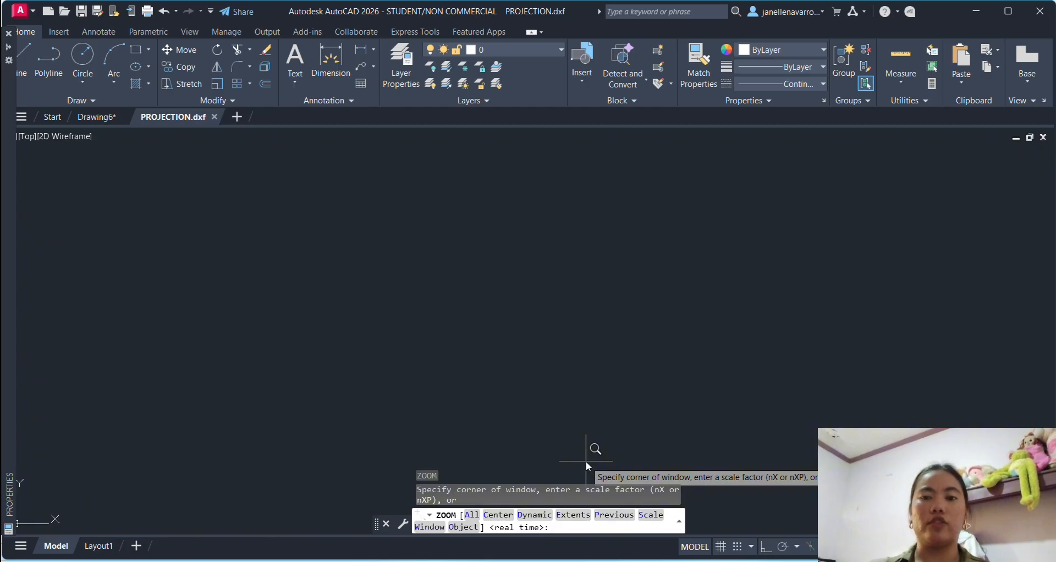
type("E")
key("Return")
Step: Copy the lot polygon in Drawing6 to the clipboard and return to the PROJECTION.dxf drawing
left_click(103, 115)
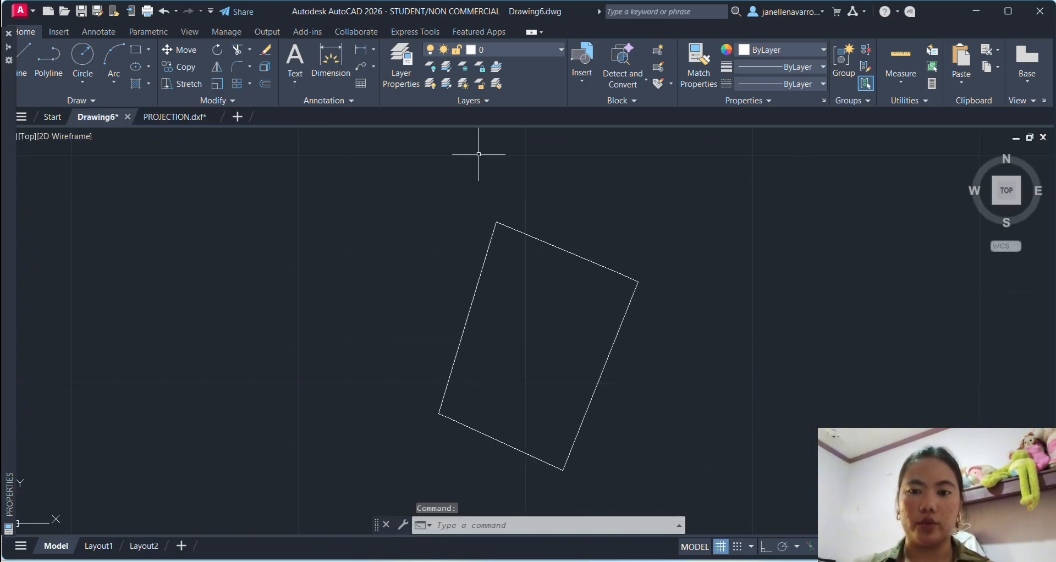
right_click(451, 448)
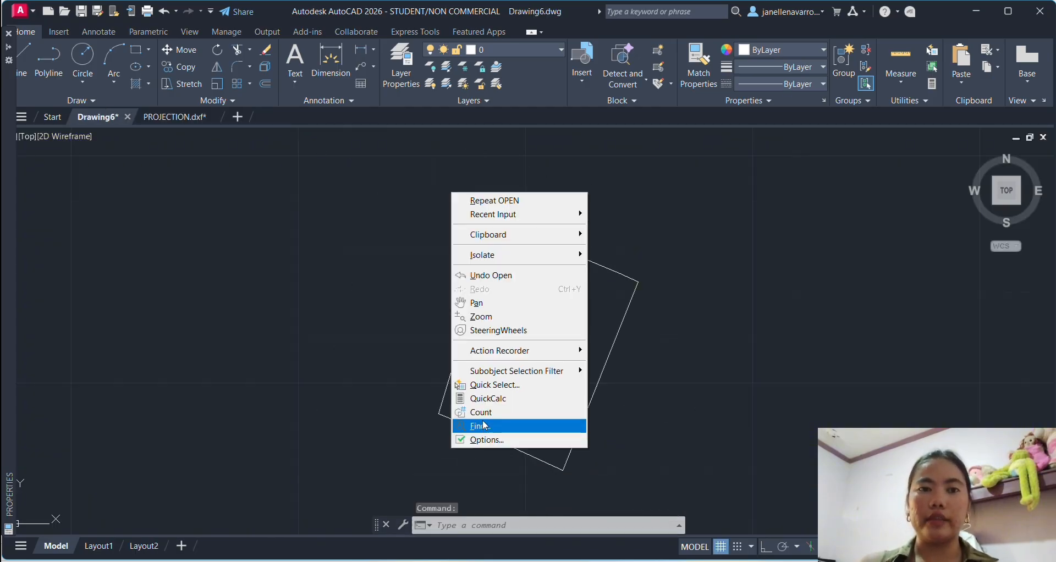
left_click(676, 306)
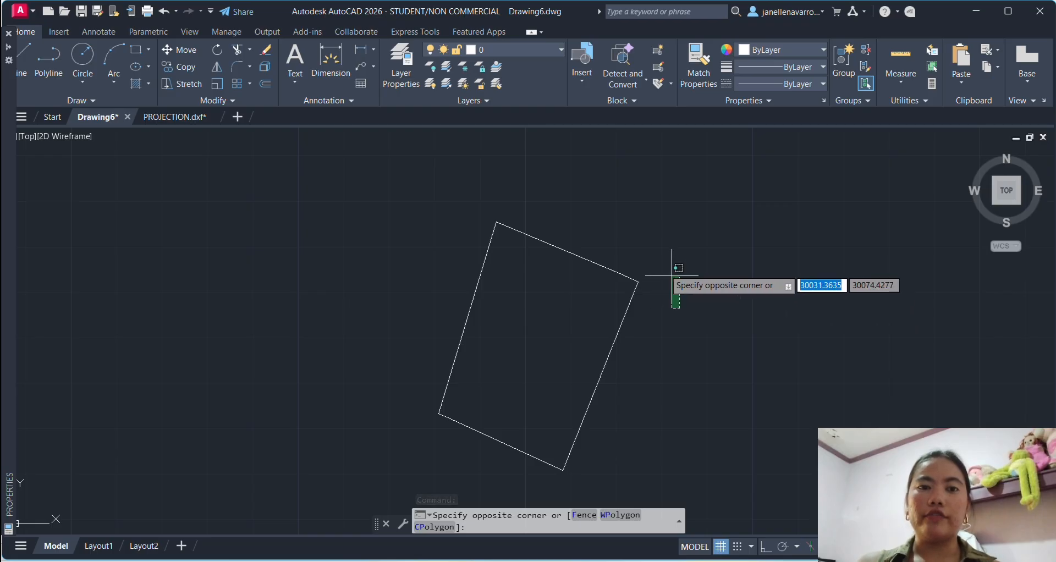
left_click(405, 178)
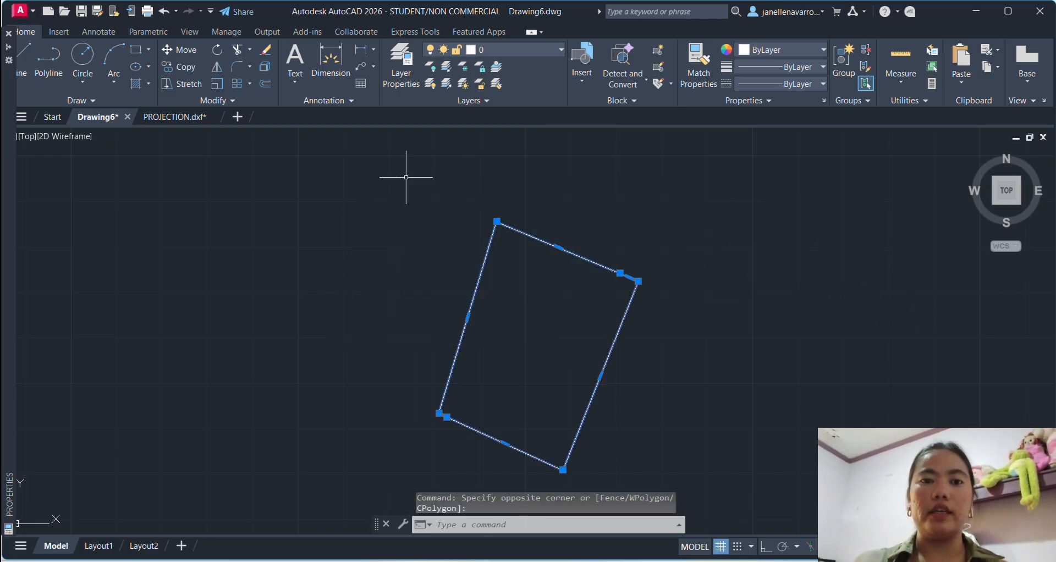
right_click(394, 177)
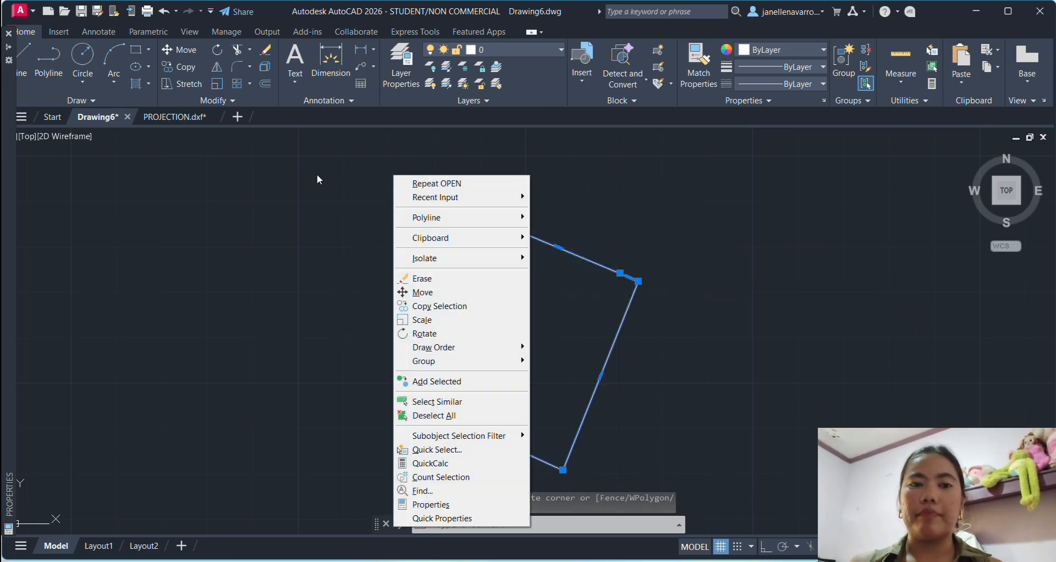
right_click(316, 172)
mouse_move(305, 169)
right_mouse_down()
mouse_move(399, 190)
mouse_move(306, 166)
right_mouse_up()
left_click(624, 201)
left_click(417, 187)
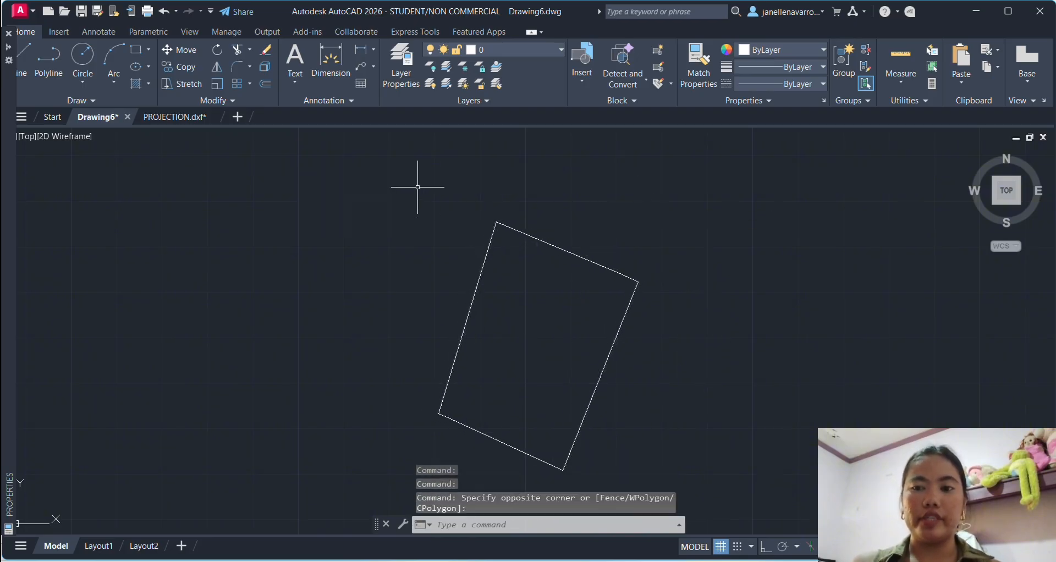
mouse_move(390, 177)
left_mouse_down()
mouse_move(547, 204)
mouse_move(650, 436)
mouse_move(441, 436)
mouse_move(418, 330)
left_mouse_up()
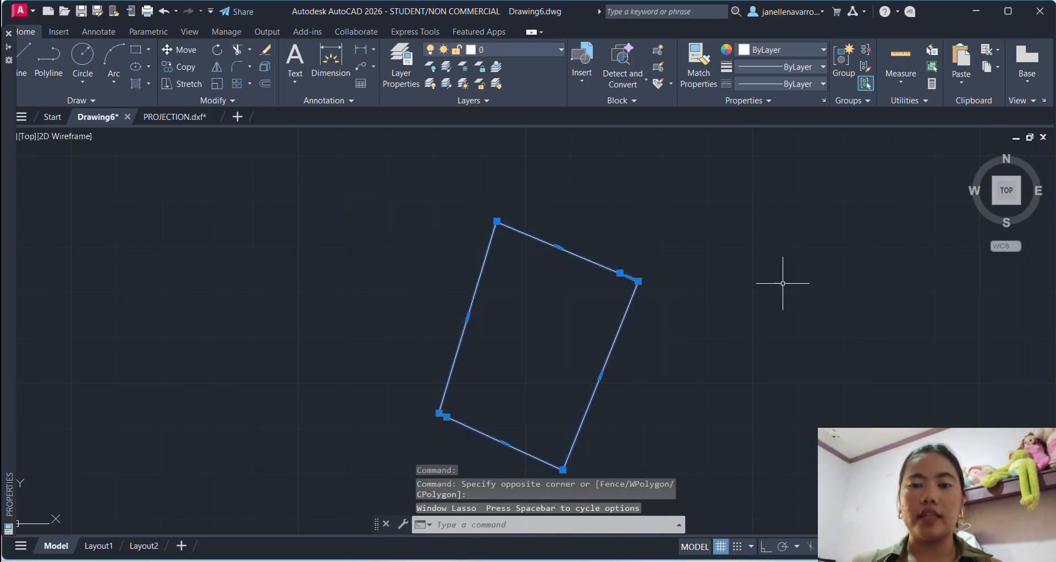
key("ctrl+c")
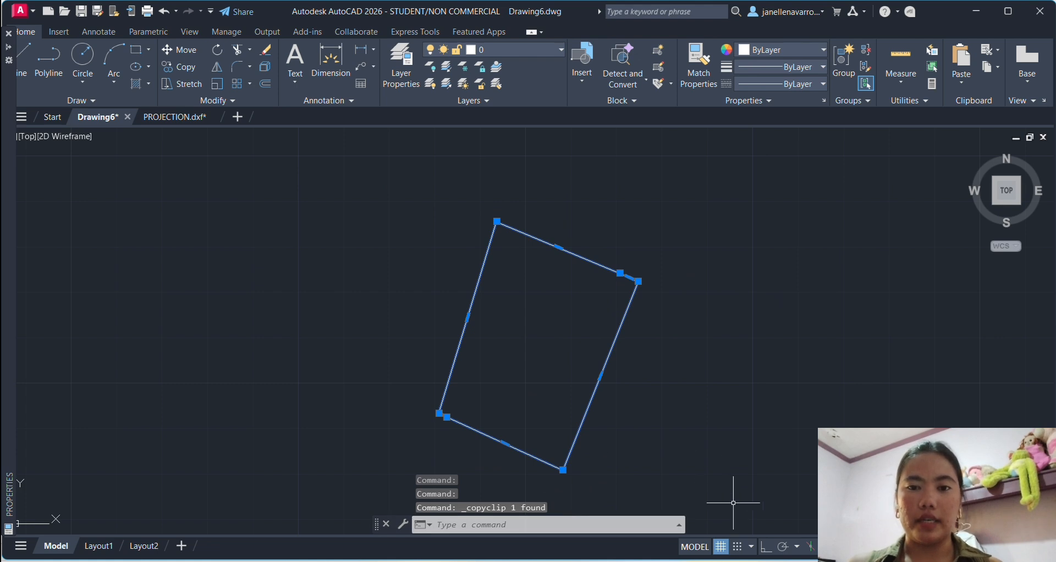
left_click(175, 116)
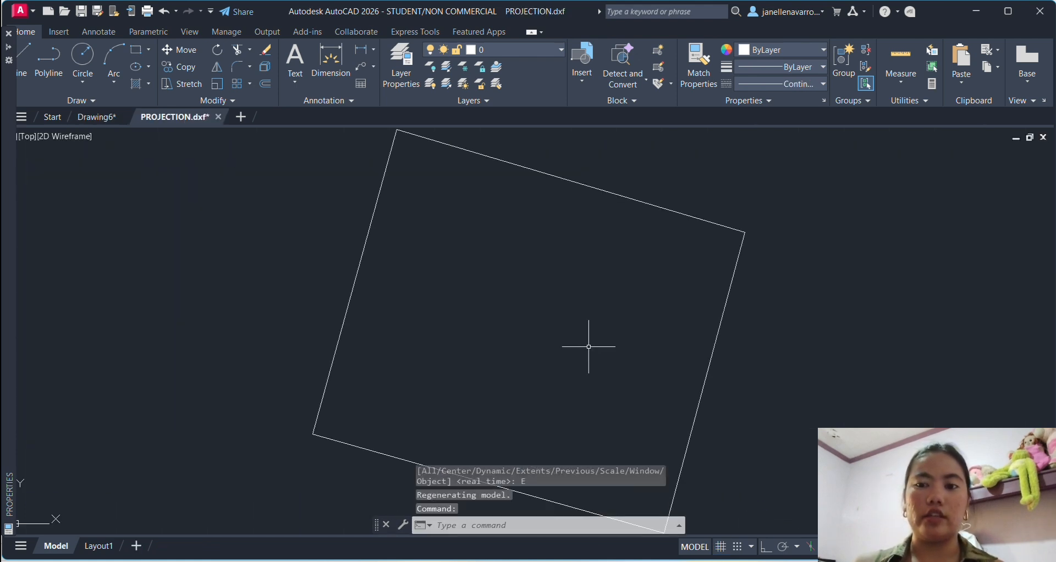
Step: Paste the copied lot polygon inside the large outline and save the drawing as AutoCAD 2007/LT2007 DXF, replacing the existing PROJECTION file
key("ctrl+v")
left_click(526, 329)
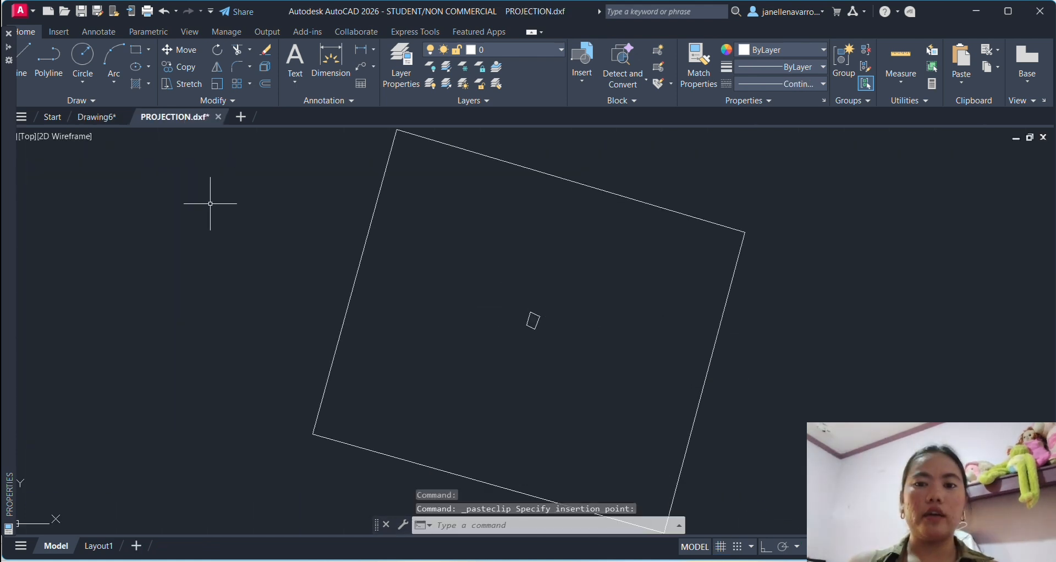
left_click(20, 11)
left_click(61, 181)
left_click(566, 451)
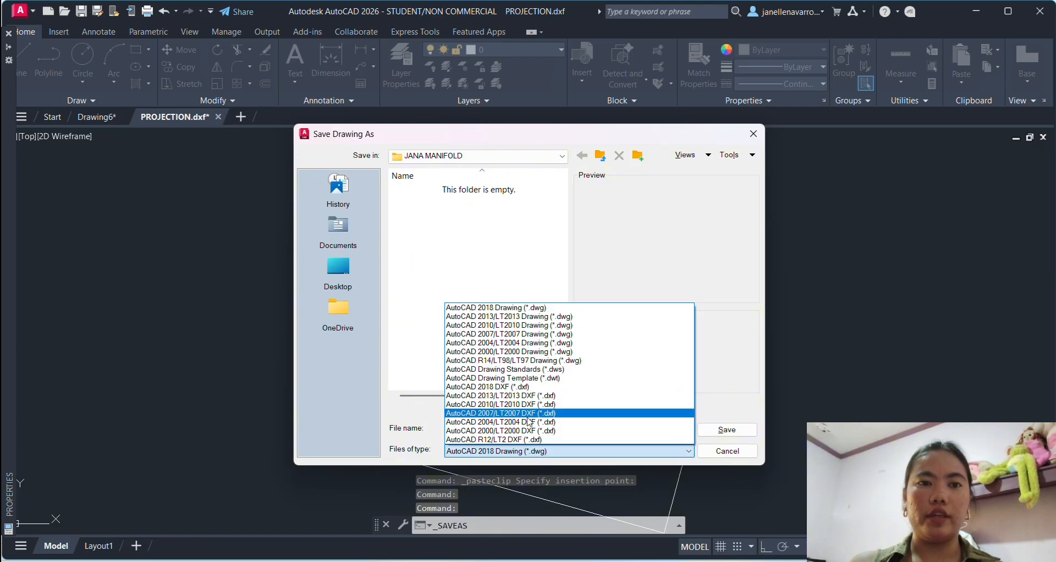
left_click(543, 409)
left_click(727, 429)
left_click(500, 339)
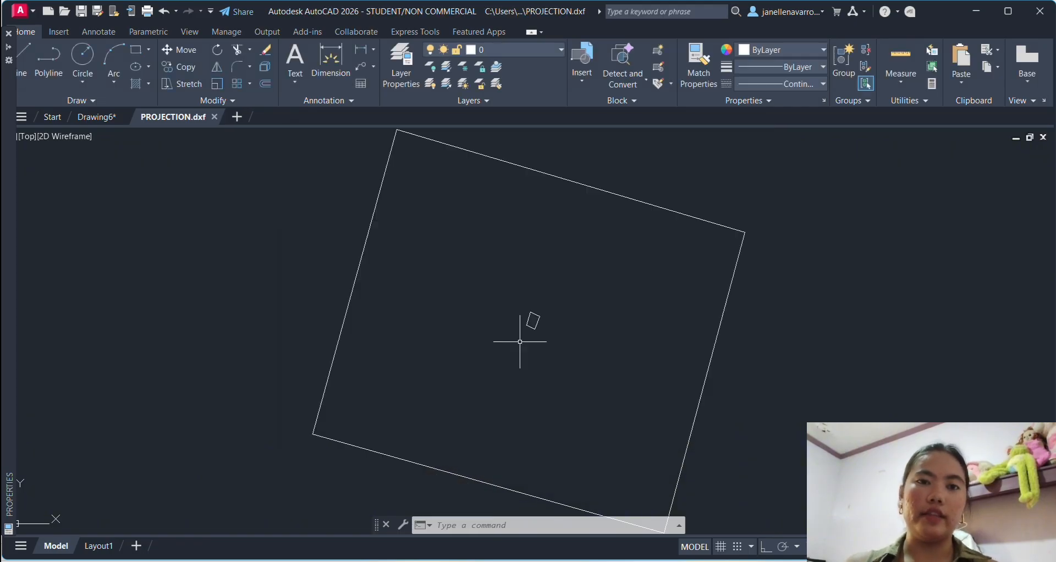
left_click(219, 117)
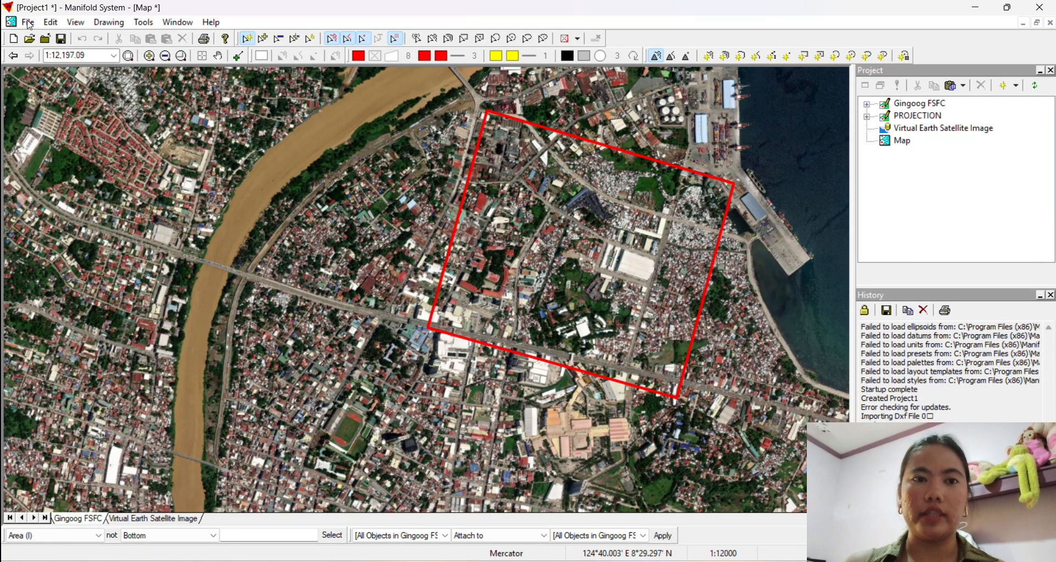
Step: Switch to Manifold, import PROJECTION.dxf with layers PROJECTION and 0, and delete the imported PROJECTION PROJECTION drawing
left_click(28, 22)
mouse_move(83, 137)
left_click(376, 158)
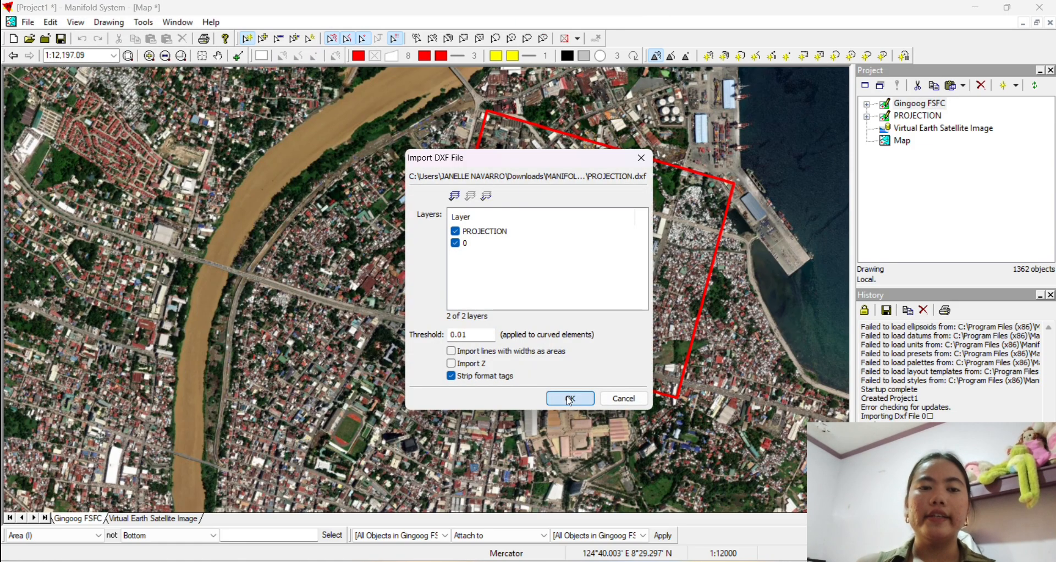
left_click(571, 399)
right_click(958, 157)
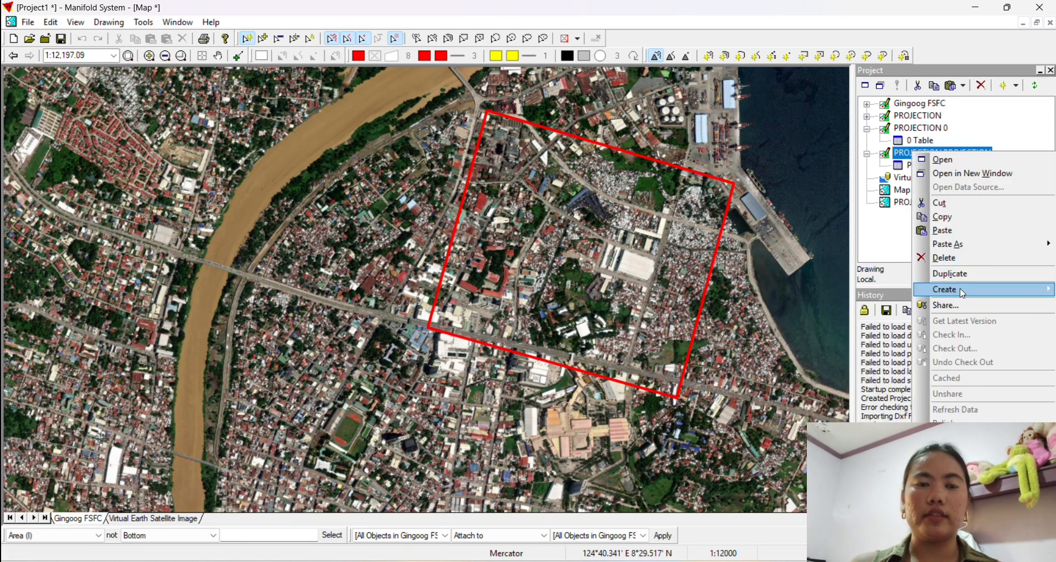
left_click(908, 255)
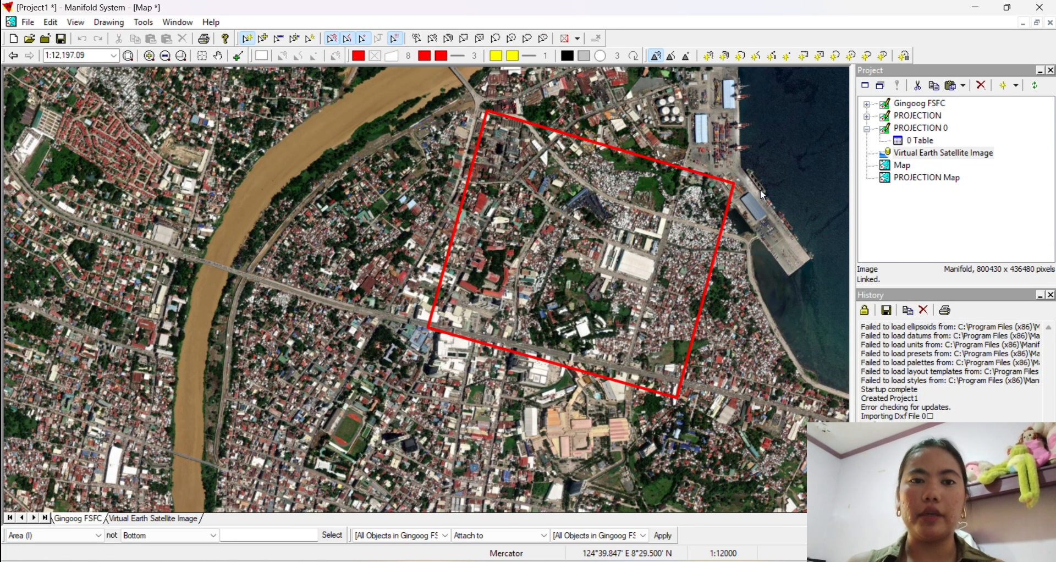
Step: Remove the large red outline from the map over the satellite imagery
right_click(732, 181)
left_click(808, 243)
left_click(505, 333)
Step: Add the PROJECTION 0 drawing to the map as a layer and format its outline yellow with line size 2
left_click(913, 129)
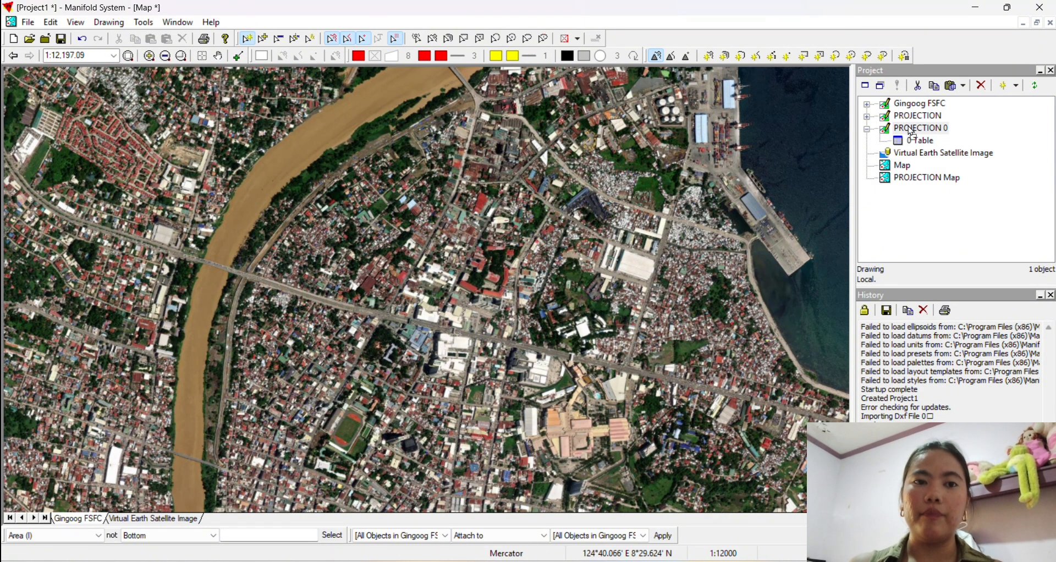
left_click_drag(790, 138, 787, 141)
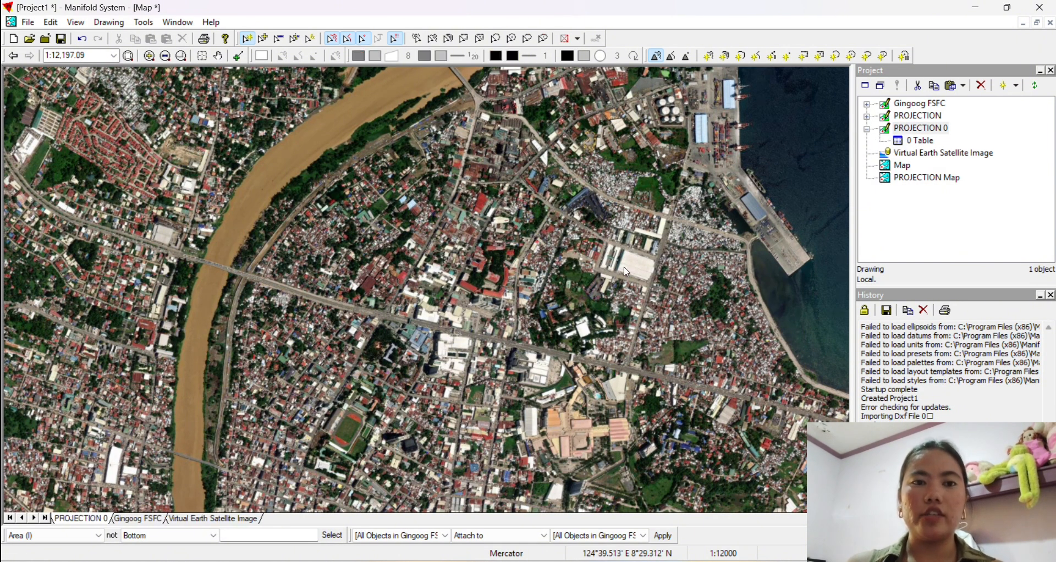
scroll(594, 255, "up", 3)
scroll(582, 252, "down", 3)
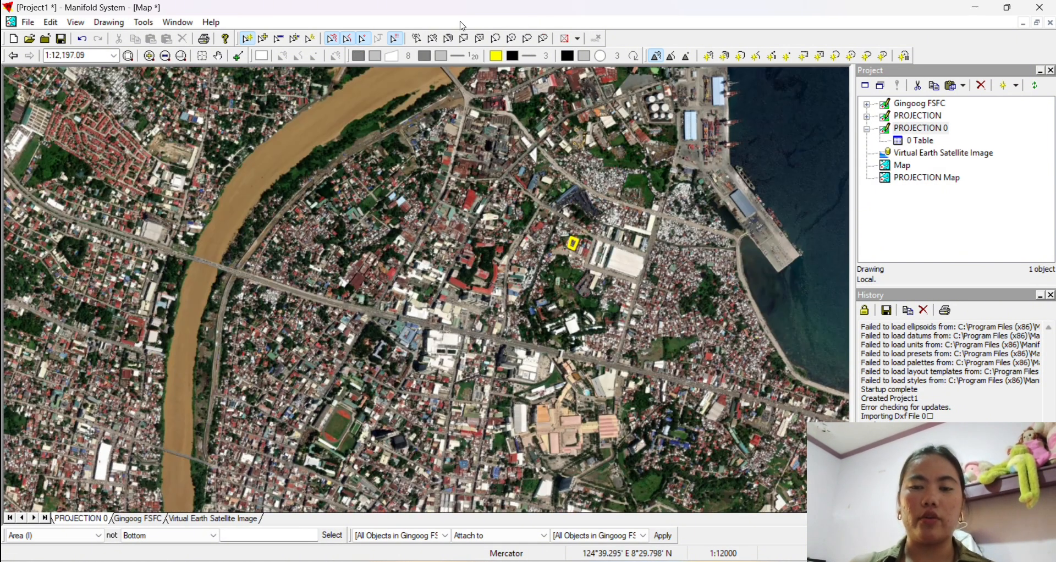
scroll(595, 259, "up", 2)
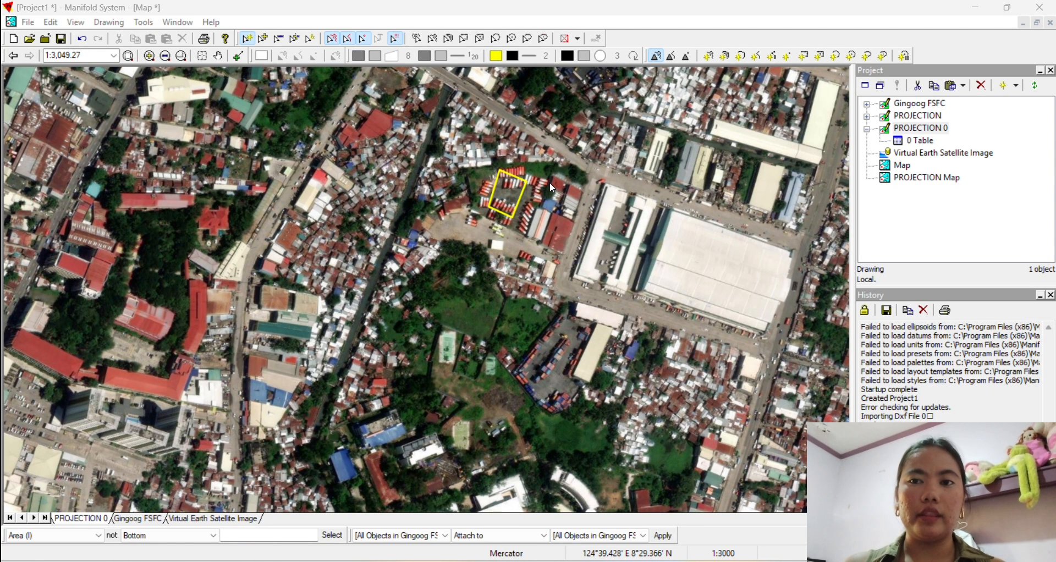
Step: Move the yellow lot polygon south onto the pale green rectangular structure and set the map scale to 1:3,000
double_click(511, 180)
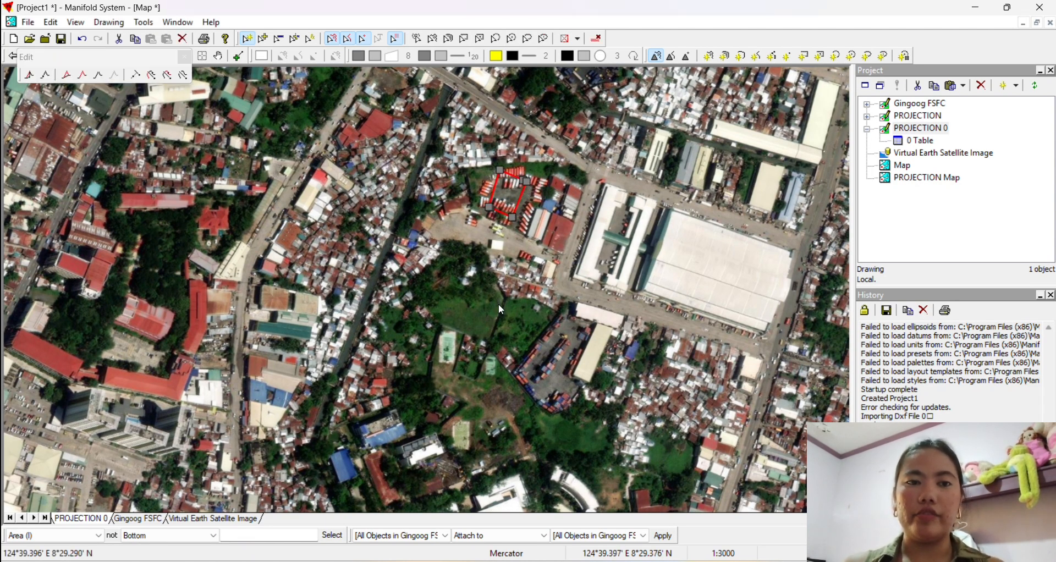
double_click(443, 329)
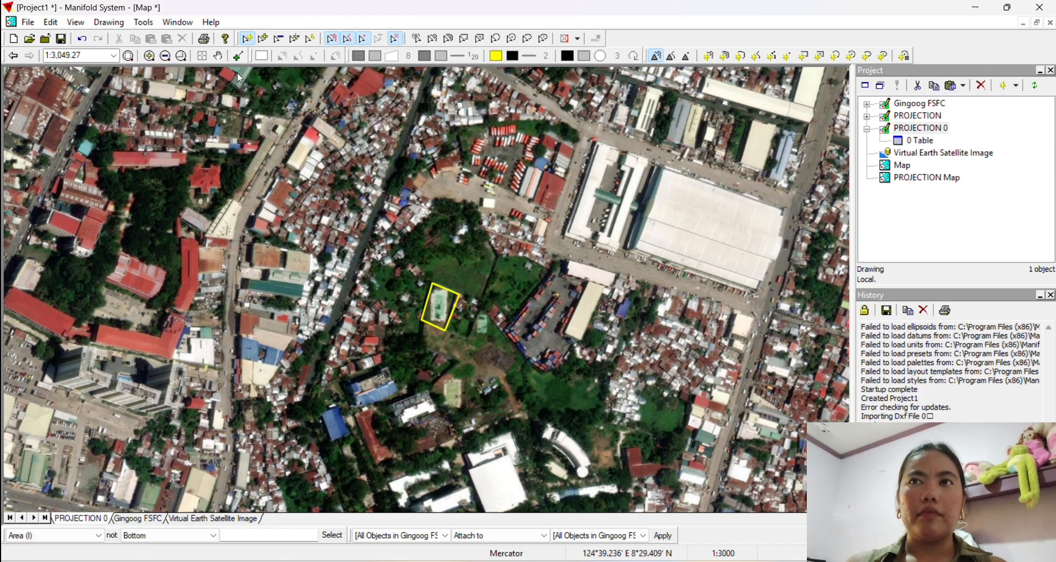
left_click(218, 56)
left_click_drag(300, 259, 281, 190)
left_click_drag(398, 250, 402, 325)
Step: Rename the PROJECTION 0 drawing as USTP and delete the PROJECTION Map component
right_click(99, 522)
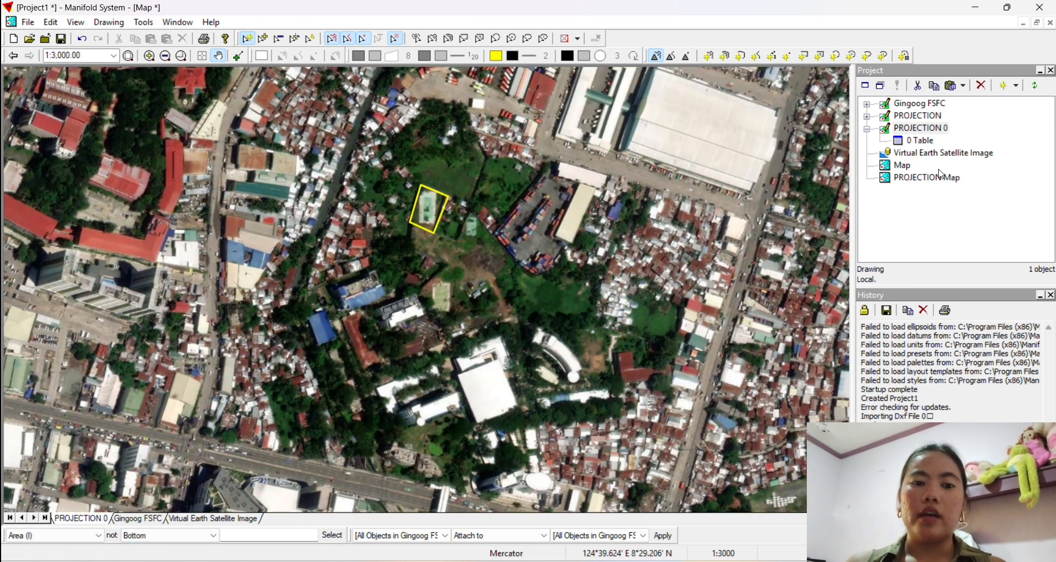
right_click(945, 129)
left_click(942, 425)
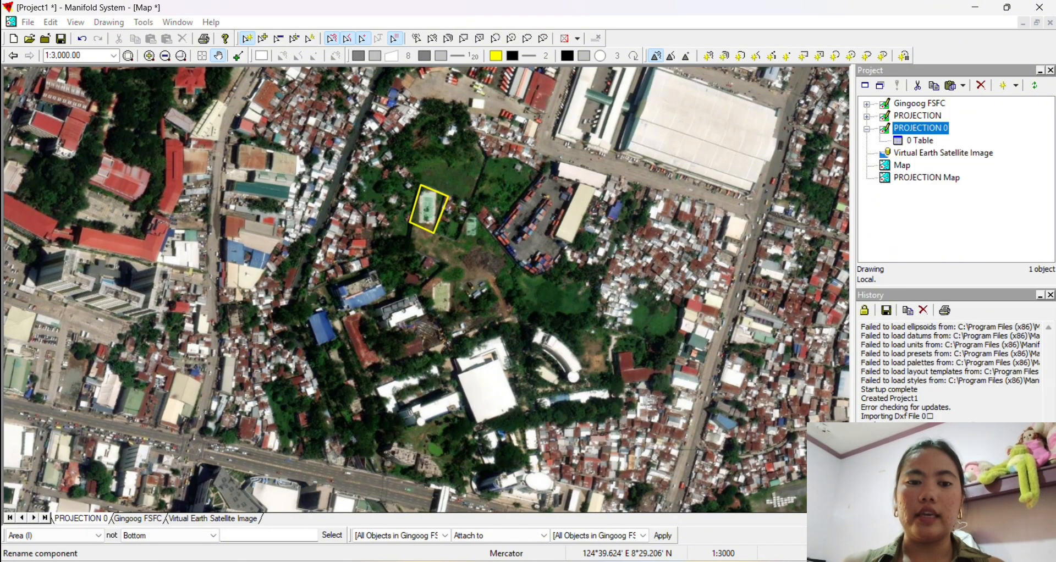
type("USTP")
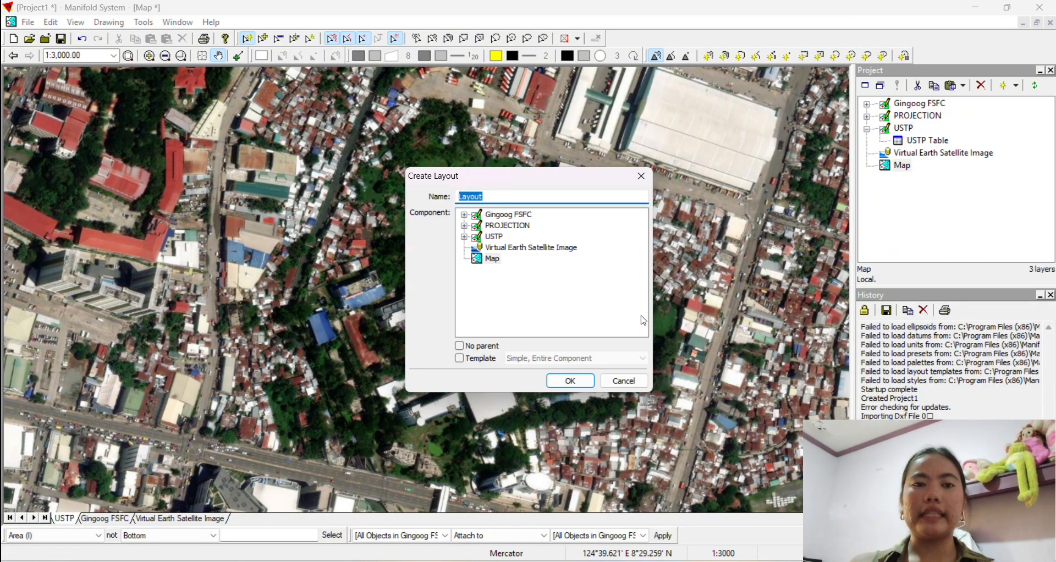
Step: Create a layout with Map as its parent component and save the current map view as USTP 3000
left_click(571, 381)
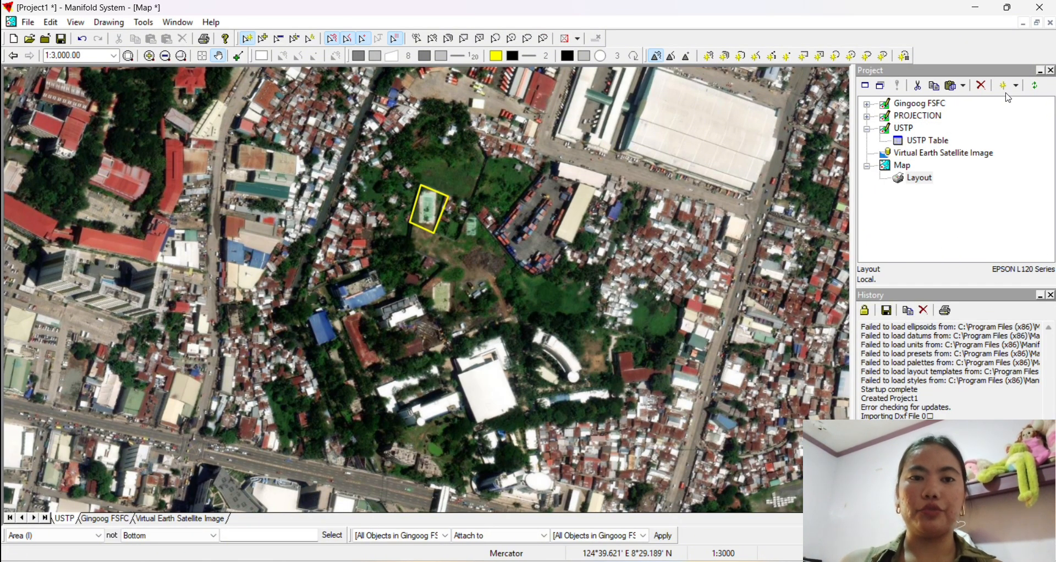
left_click_drag(951, 287, 953, 314)
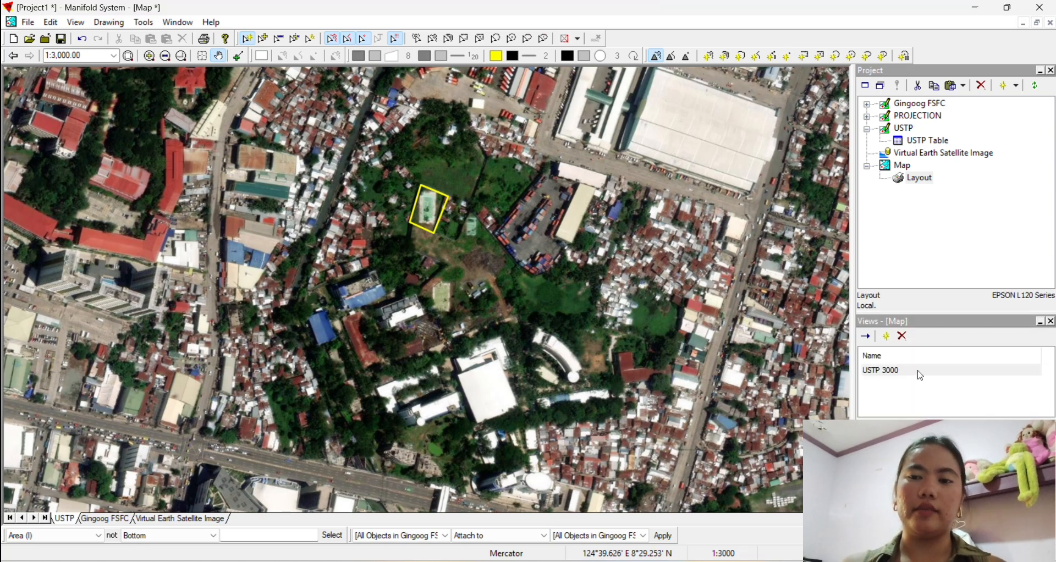
left_click(919, 371)
Step: Open the layout and arrange its window side by side with the map window
left_click(900, 179)
double_click(899, 178)
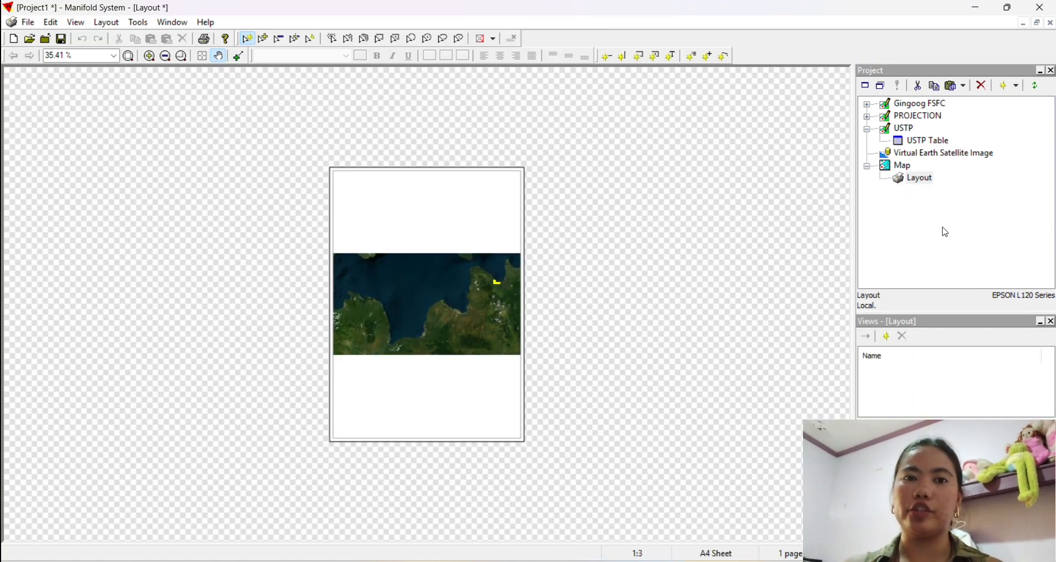
left_click(1036, 22)
right_click(708, 205)
left_click(732, 365)
left_click(641, 171)
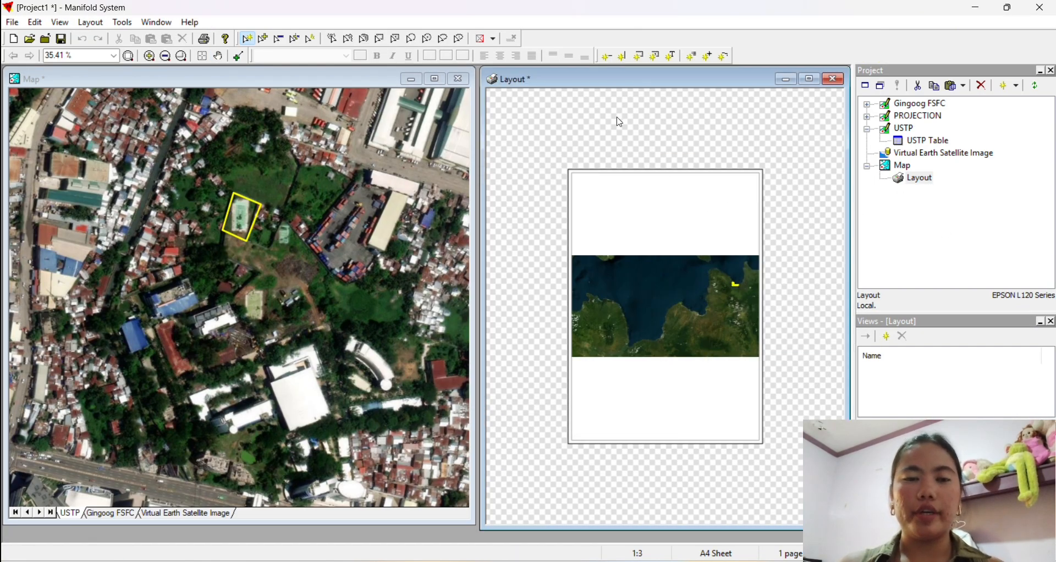
Step: Set the layout's A4 page orientation to landscape
left_click(12, 22)
left_click(47, 165)
left_click(58, 303)
left_click(196, 337)
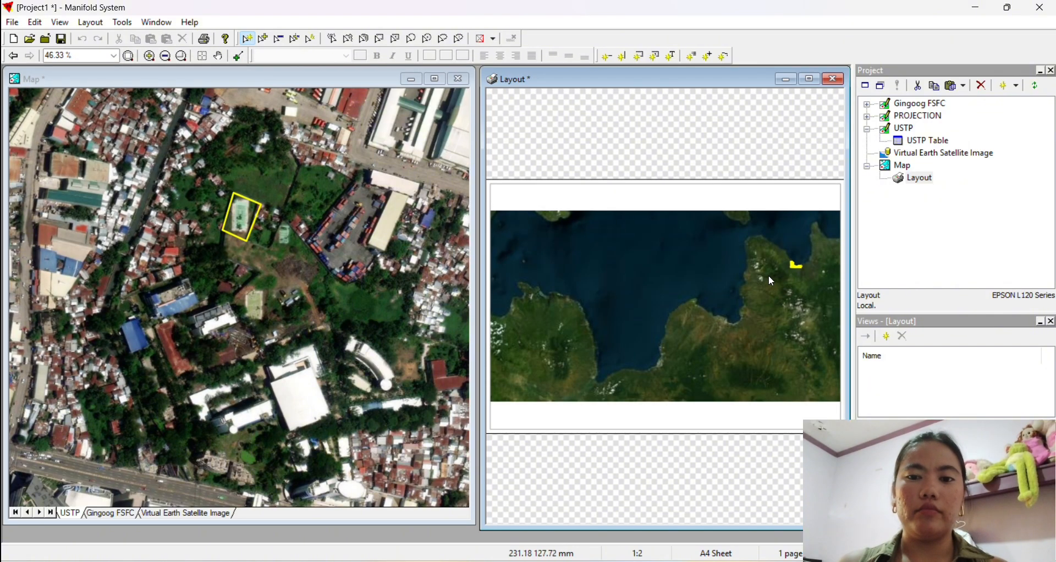
Step: Set the layout map's scope to view USTP 3000, paging to individual, background to none and control points to hide
right_click(697, 311)
left_click(736, 465)
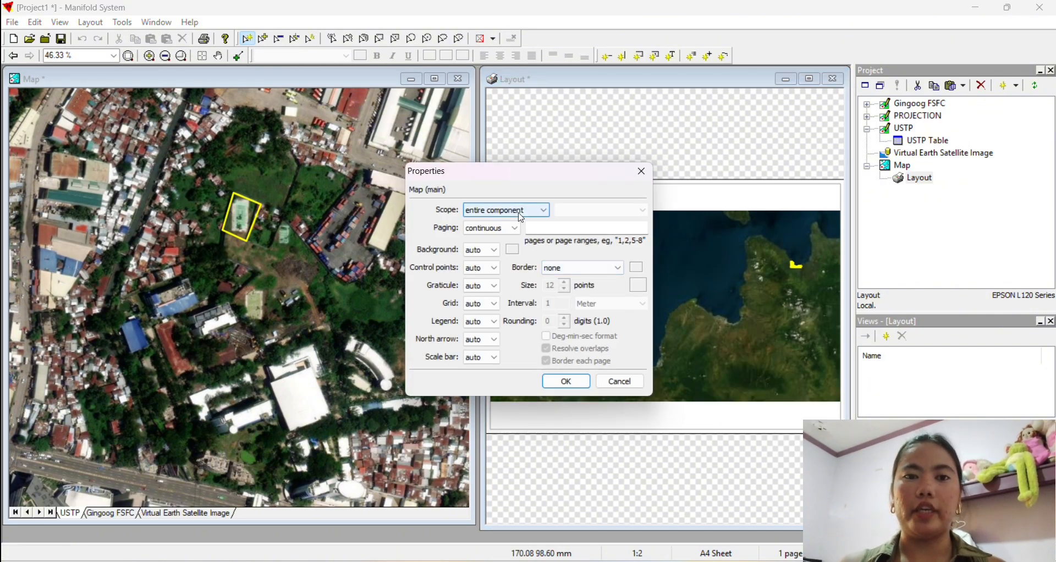
left_click(521, 211)
left_click(480, 265)
left_click(508, 227)
left_click(484, 249)
left_click(488, 250)
left_click(475, 279)
left_click(482, 268)
left_click(476, 289)
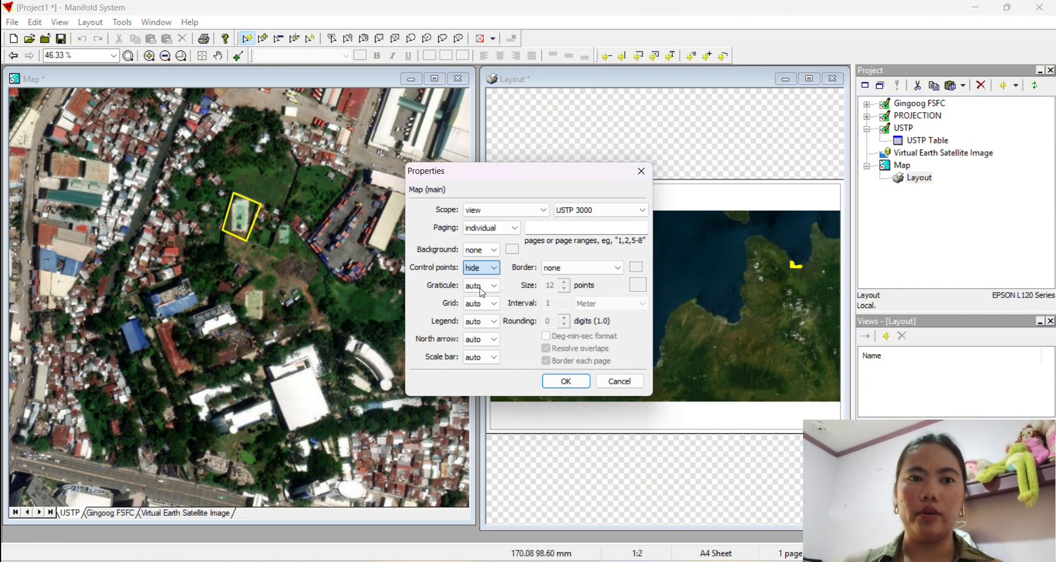
Step: Show the graticule in the layout map and hide its grid, legend, north arrow and scale bar
left_click(483, 285)
left_click(476, 316)
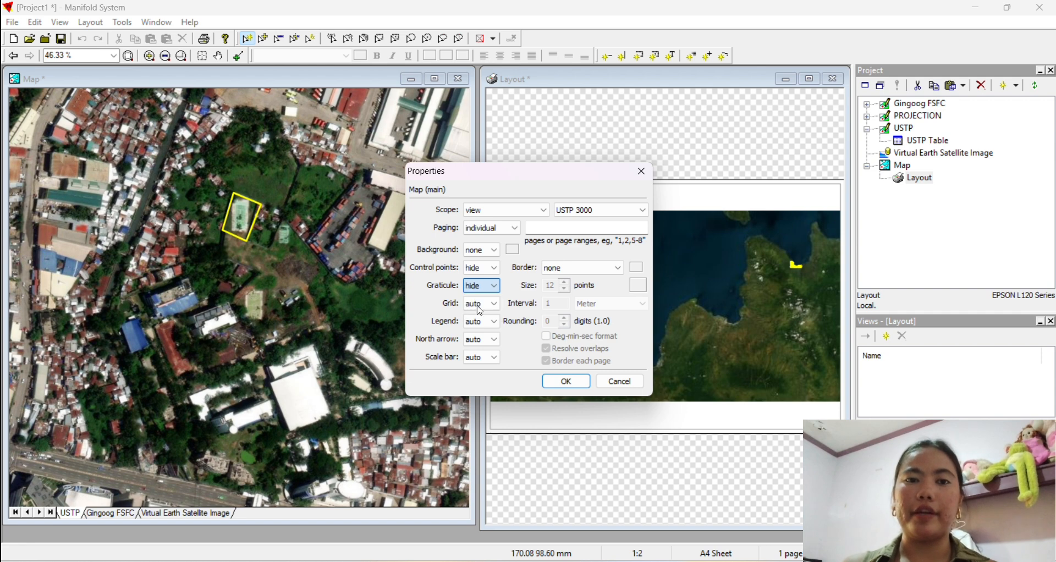
left_click(480, 327)
left_click(484, 321)
left_click(481, 342)
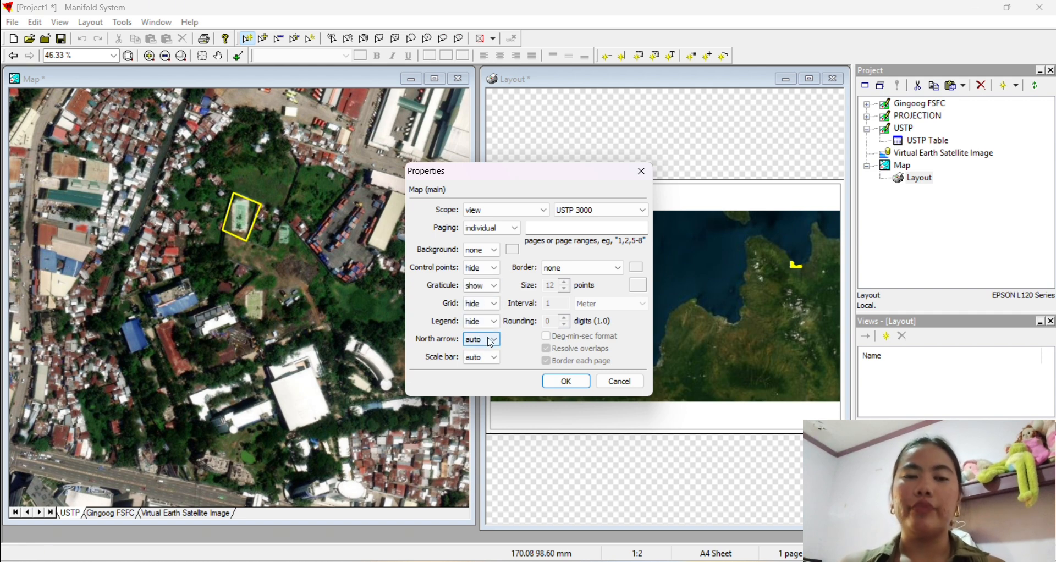
left_click(489, 340)
left_click(484, 359)
left_click(489, 357)
left_click(484, 377)
Step: Apply a graticule coordinates border with -4 rounding, deg-min-sec format and resolved overlaps, and shrink the map frame slightly within the page
left_click(603, 269)
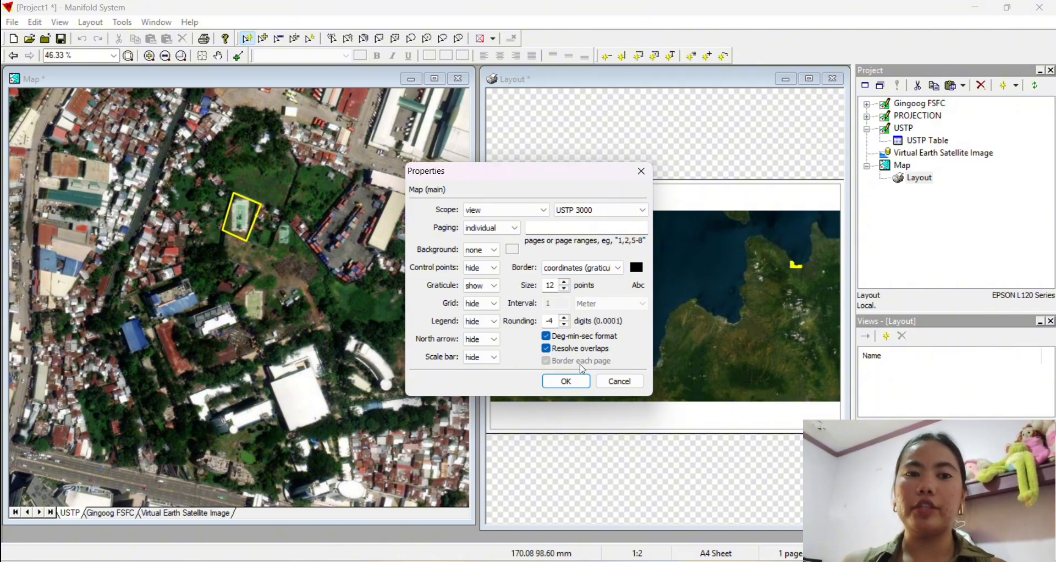
left_click(573, 384)
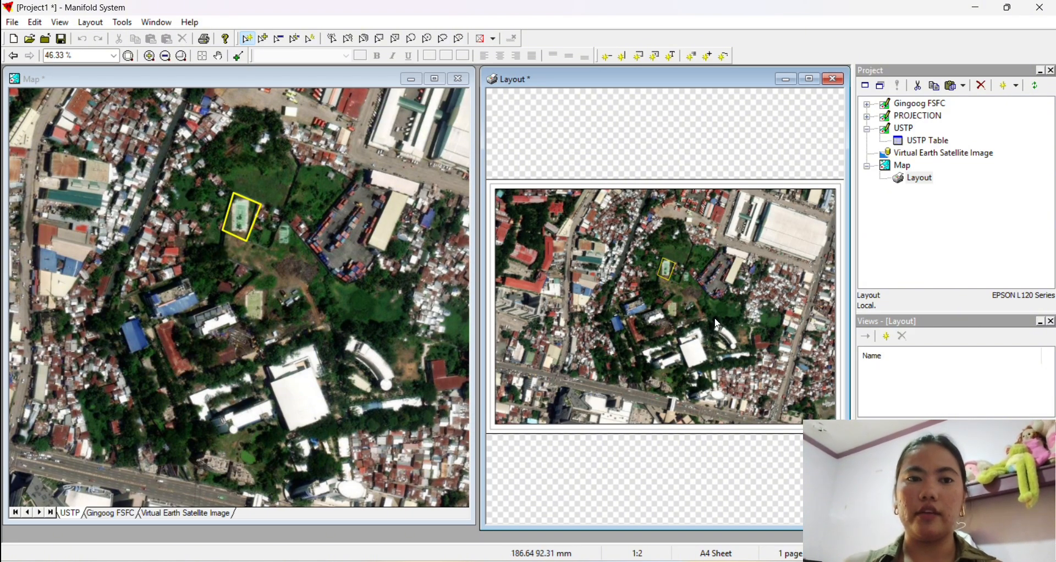
left_click(834, 300)
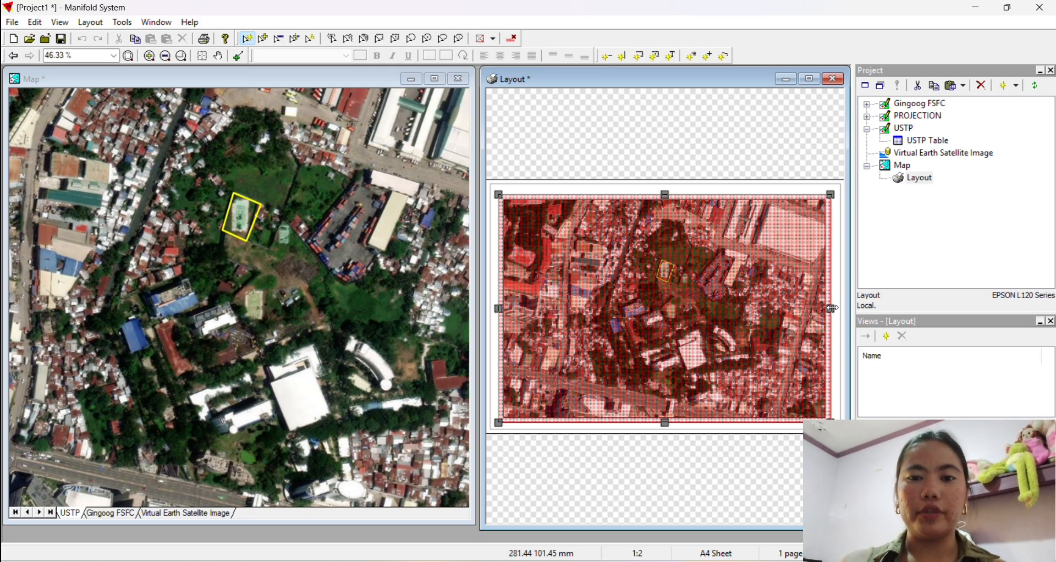
Step: Turn on the map's graticule with longitude from 124.4 to 124.6 and latitude from 8.4 to 8.6
left_click(35, 83)
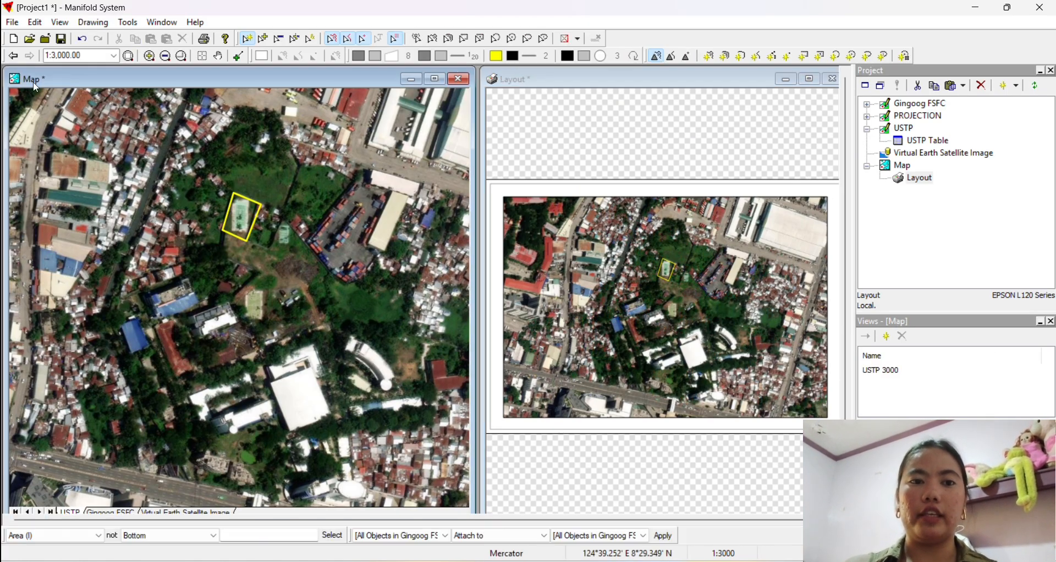
left_click(59, 22)
left_click(82, 113)
left_click(451, 222)
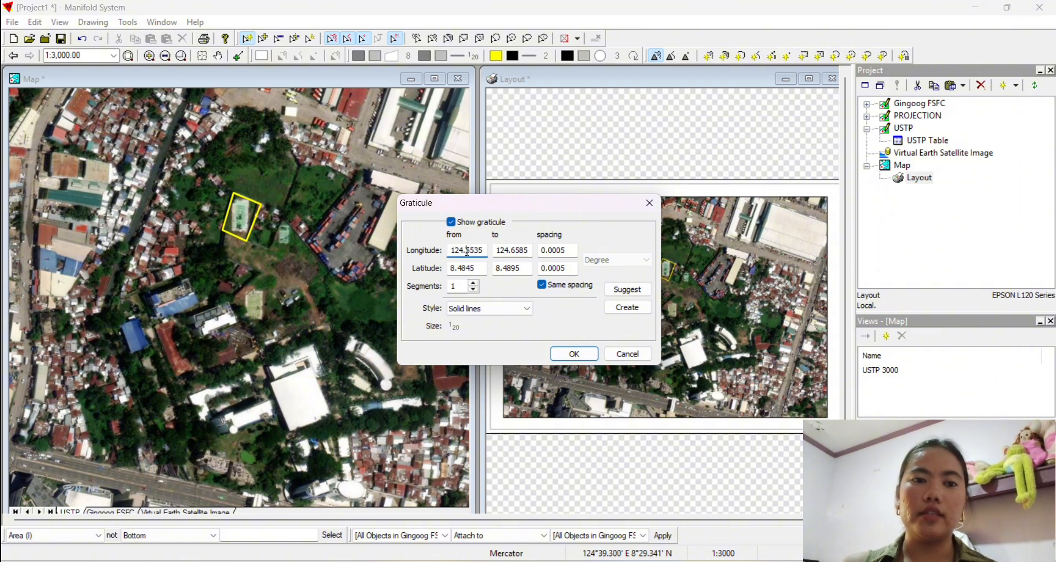
double_click(468, 252)
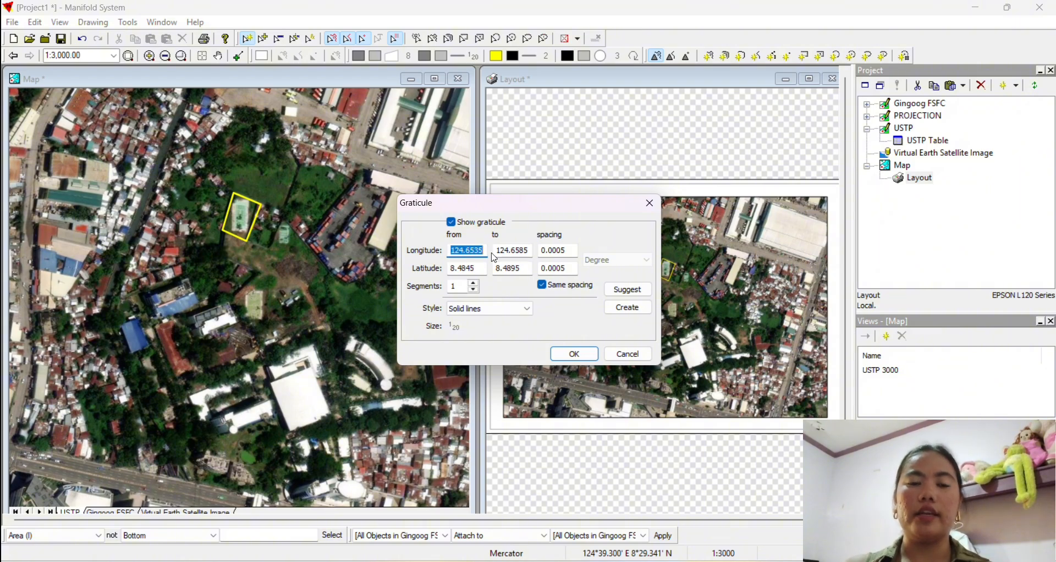
double_click(526, 251)
type("124.6")
double_click(482, 269)
type("8.")
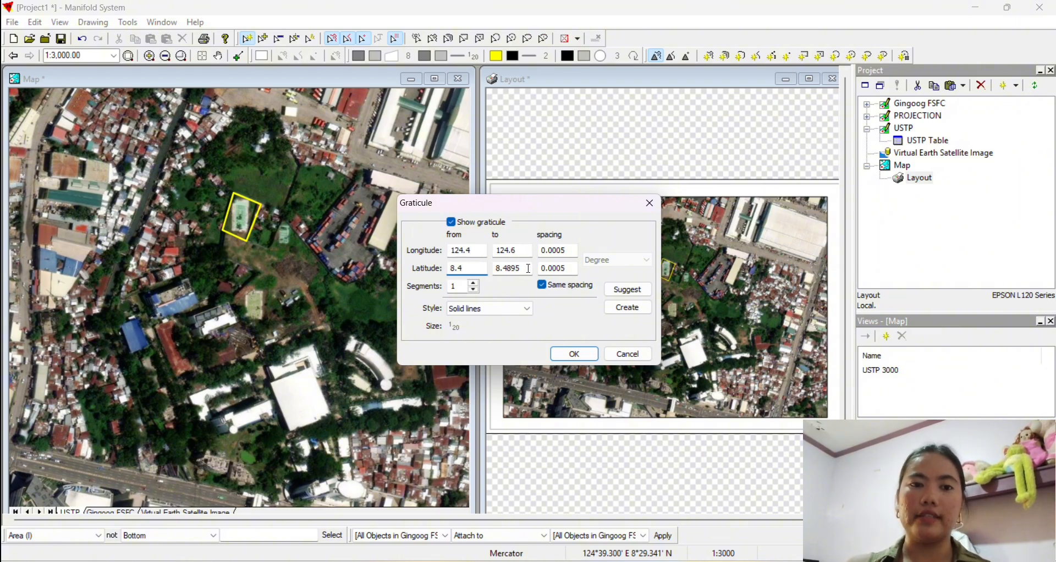
double_click(528, 269)
type("8.6")
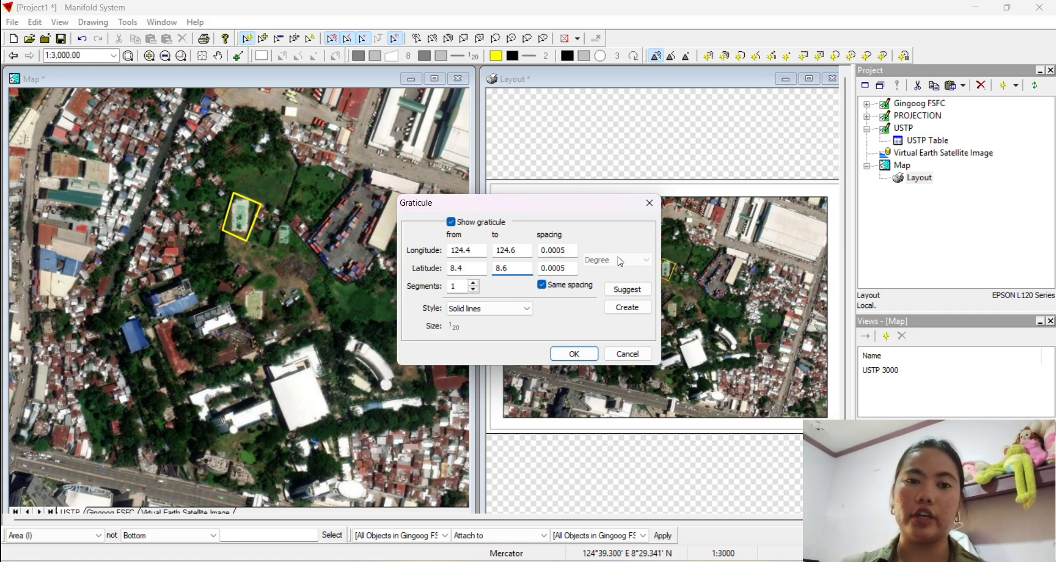
Step: Set the graticule style to crosses, adjust its upper longitude limit and spacing, and apply it to the map
left_click(490, 308)
left_click(473, 323)
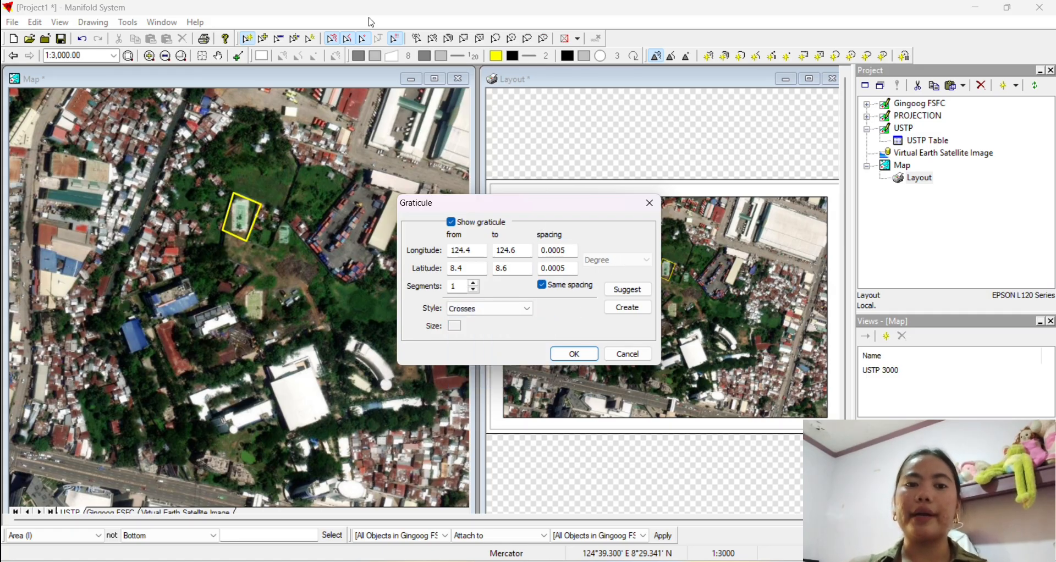
left_click(530, 247)
left_click(567, 250)
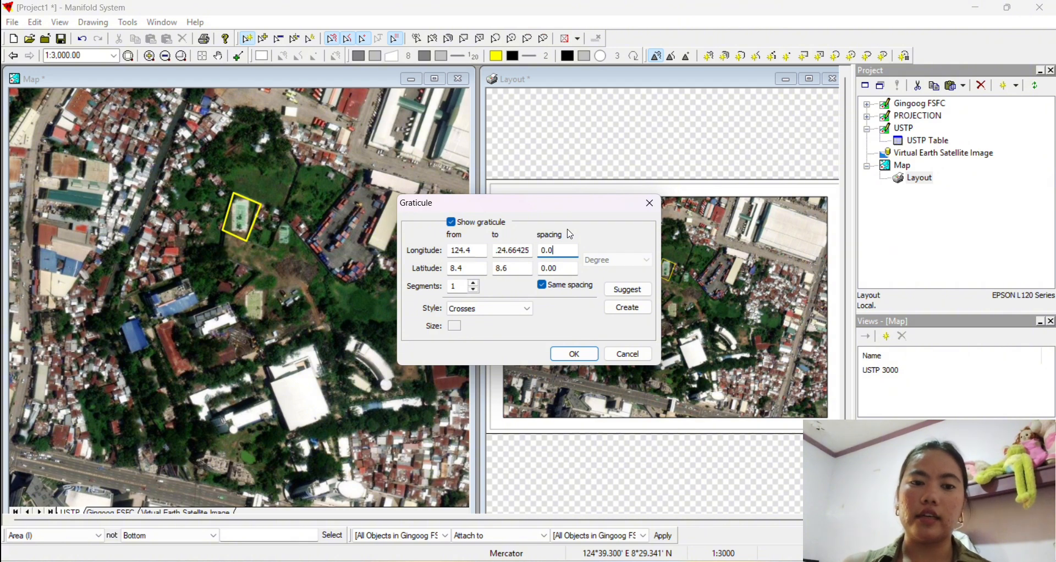
double_click(514, 249)
left_click(577, 353)
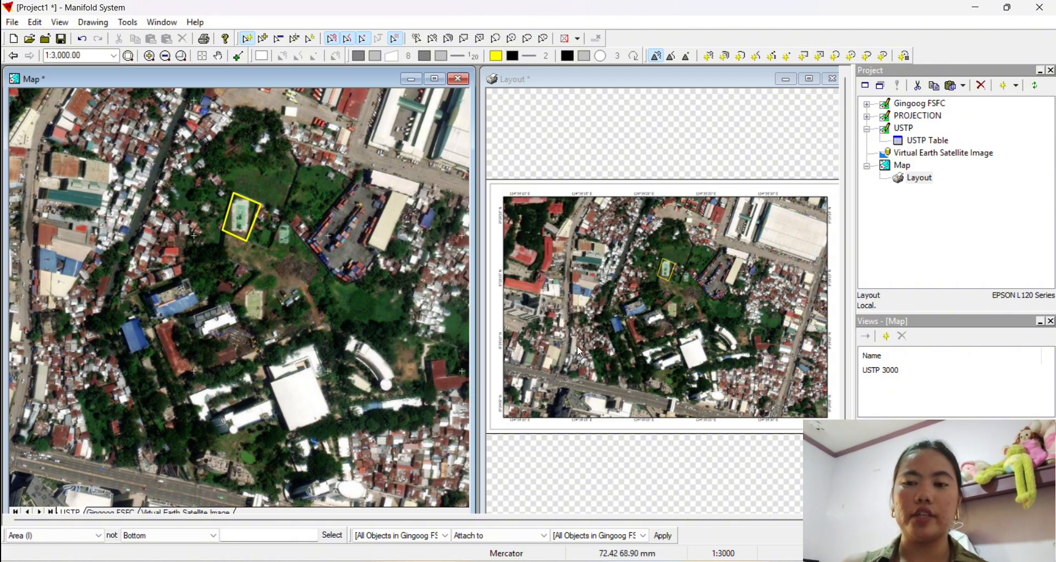
Step: Widen the layout window and narrow the map frame from its right edge, leaving roughly the right third of the page blank
scroll(702, 259, "up", 1)
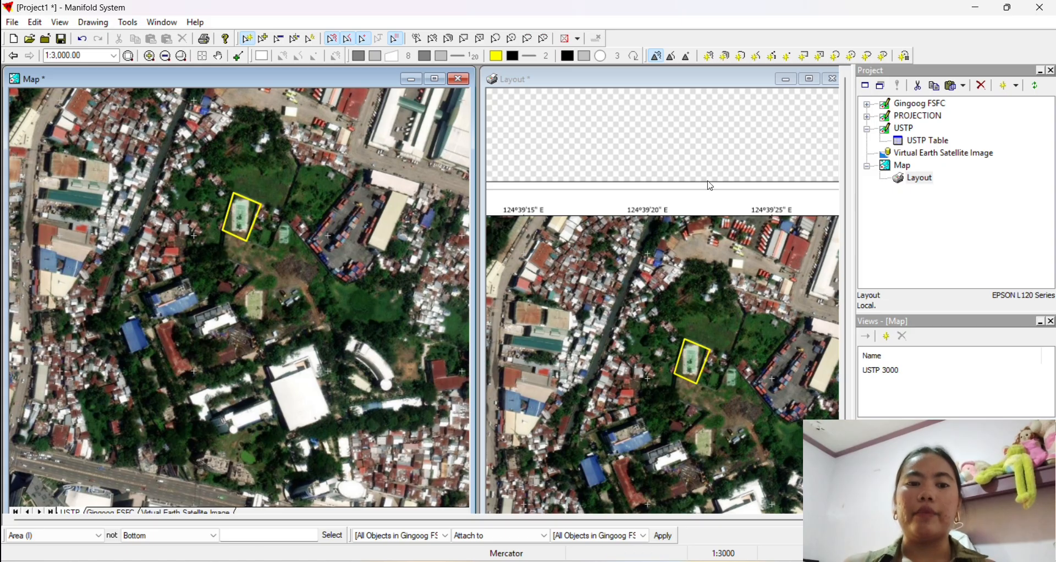
left_click(585, 127)
scroll(557, 279, "up", 2)
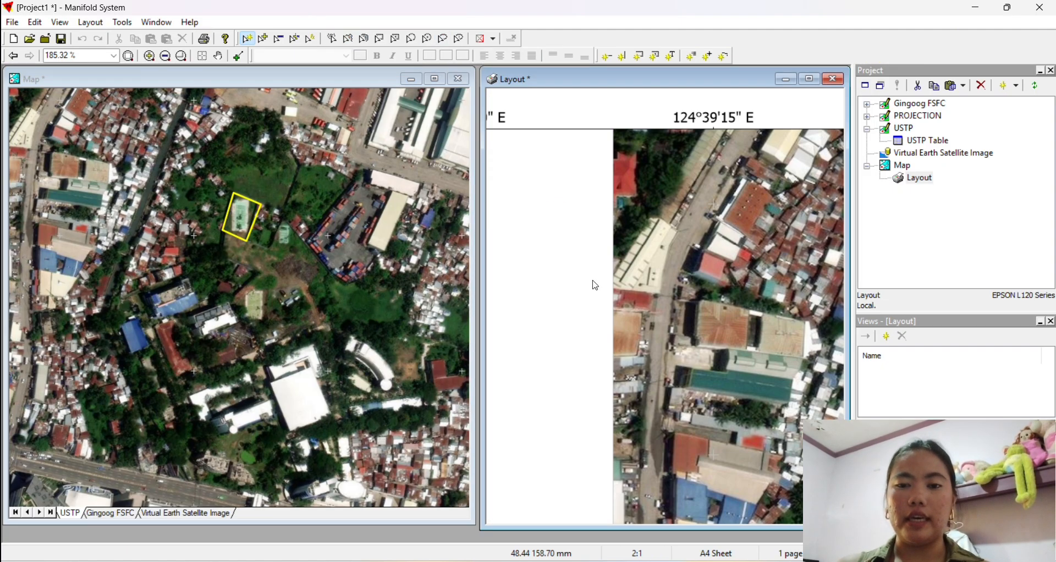
scroll(594, 283, "down", 1)
left_click(218, 55)
left_click_drag(491, 252, 515, 172)
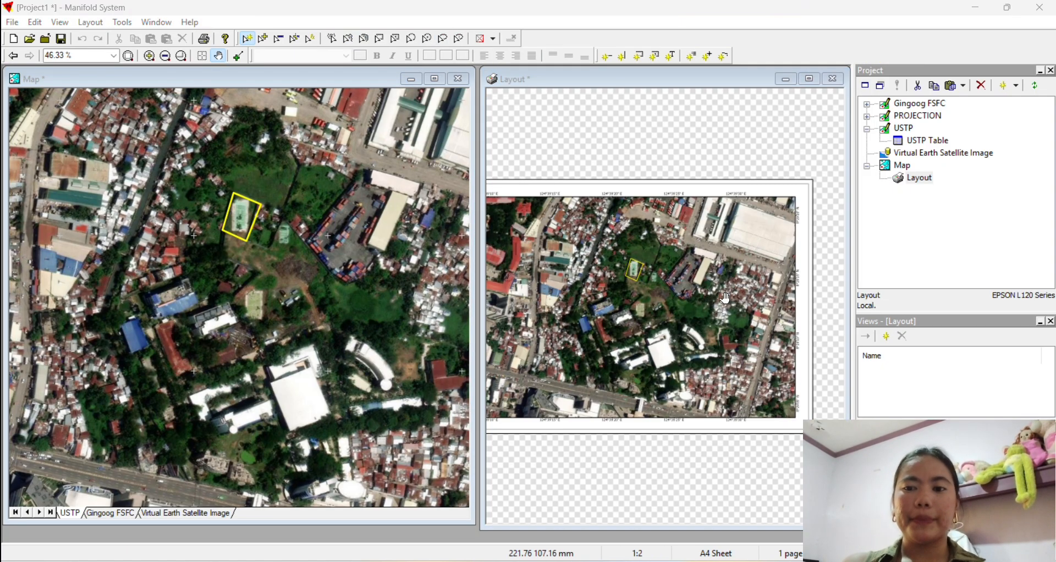
left_click(677, 313)
left_click(676, 313)
left_click_drag(482, 264, 312, 264)
scroll(668, 292, "up", 1)
scroll(717, 328, "down", 1)
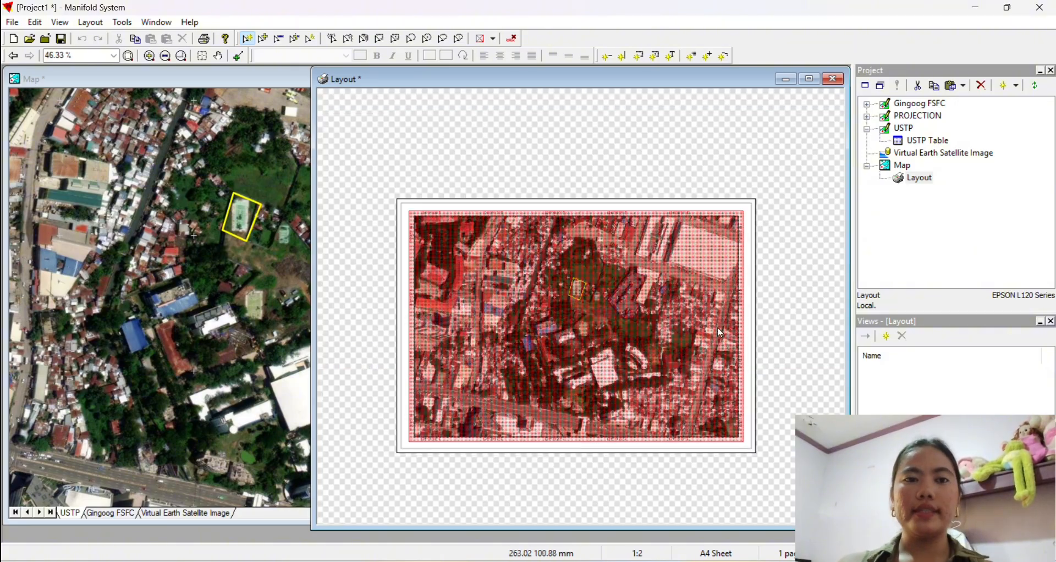
left_click_drag(746, 324, 621, 330)
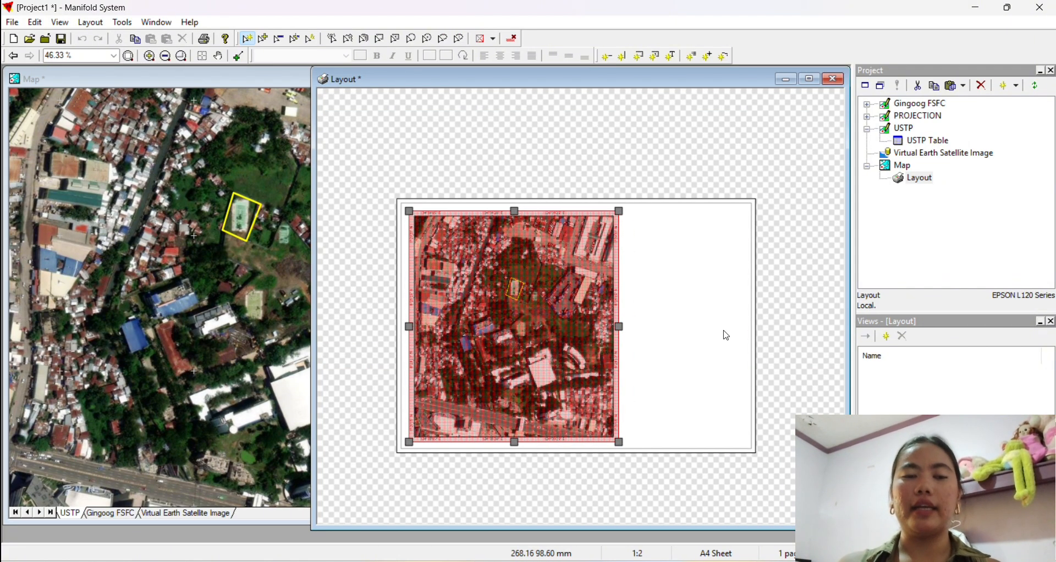
Step: Frame the blank area beside the map with a box and title it "VICINITY MAP OF USTP - CDO" in bold 26-point Times New Roman
left_click(508, 225)
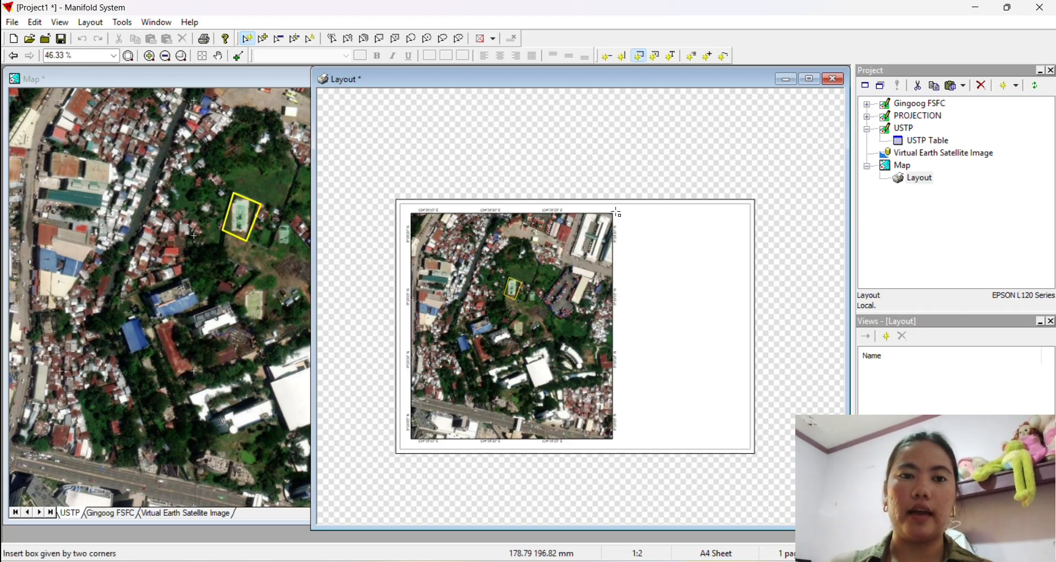
left_click_drag(617, 213, 747, 442)
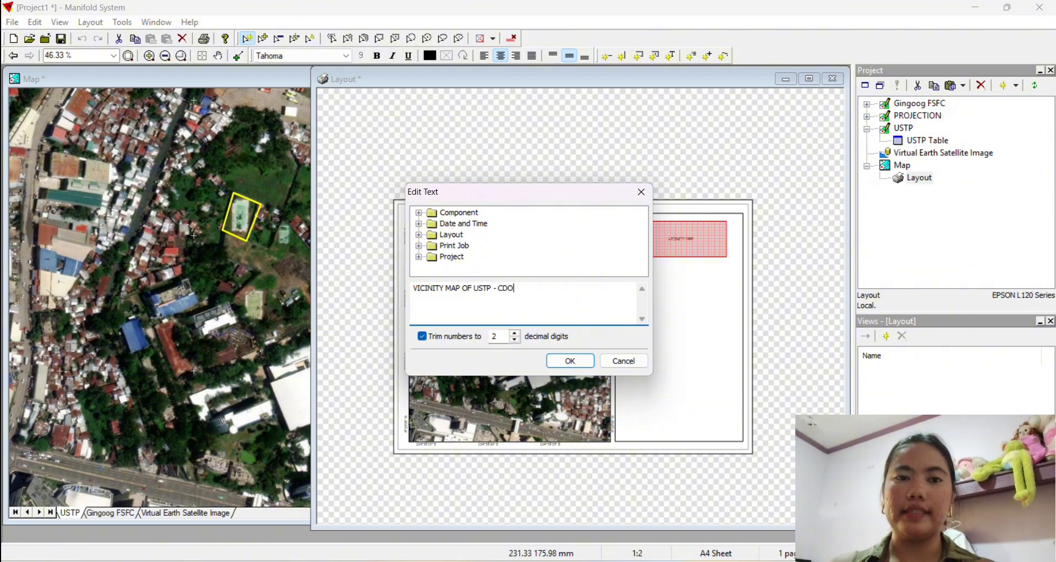
left_click(583, 361)
double_click(696, 248)
left_click(642, 192)
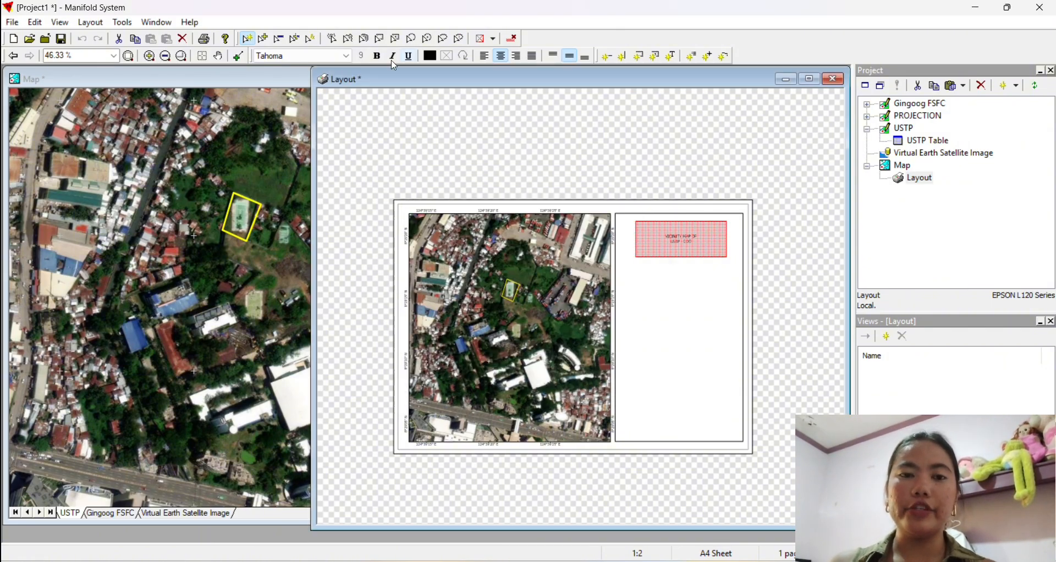
Step: Insert a north arrow below the title and set its style to Rose (NESW) and its size to 80
left_click(707, 56)
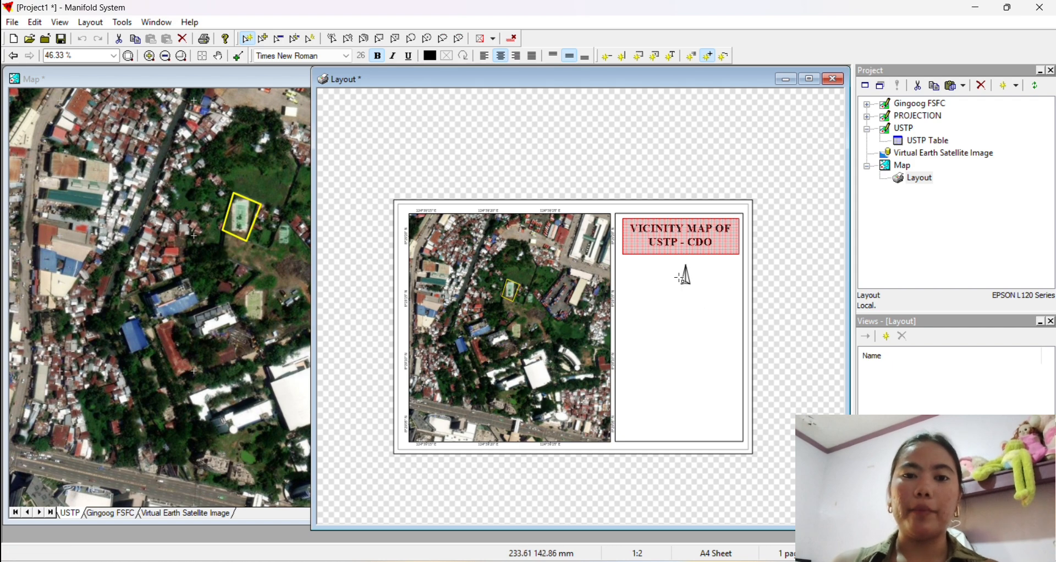
left_click(685, 279)
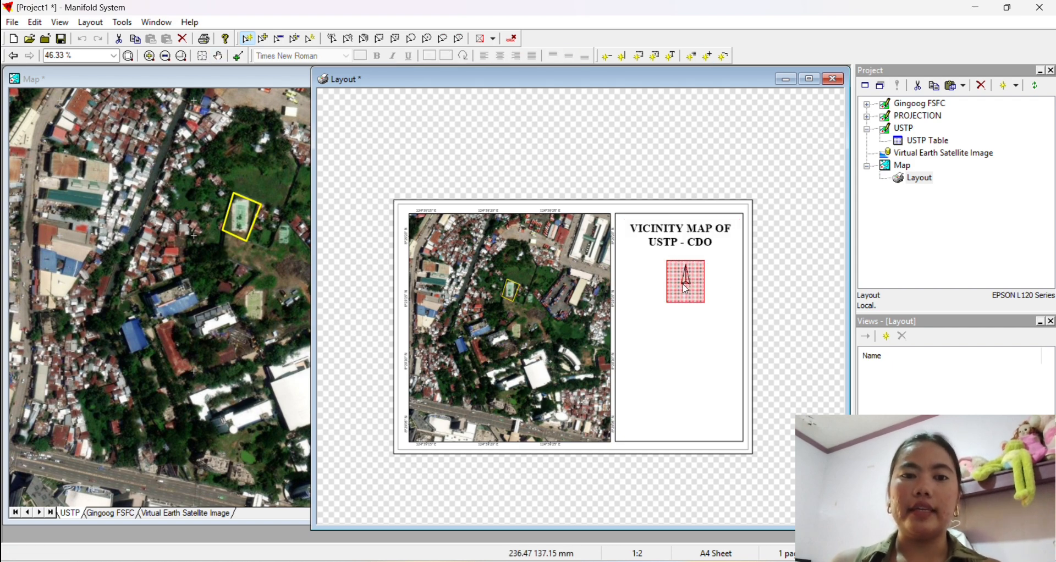
right_click(684, 283)
left_click(715, 440)
left_click(544, 251)
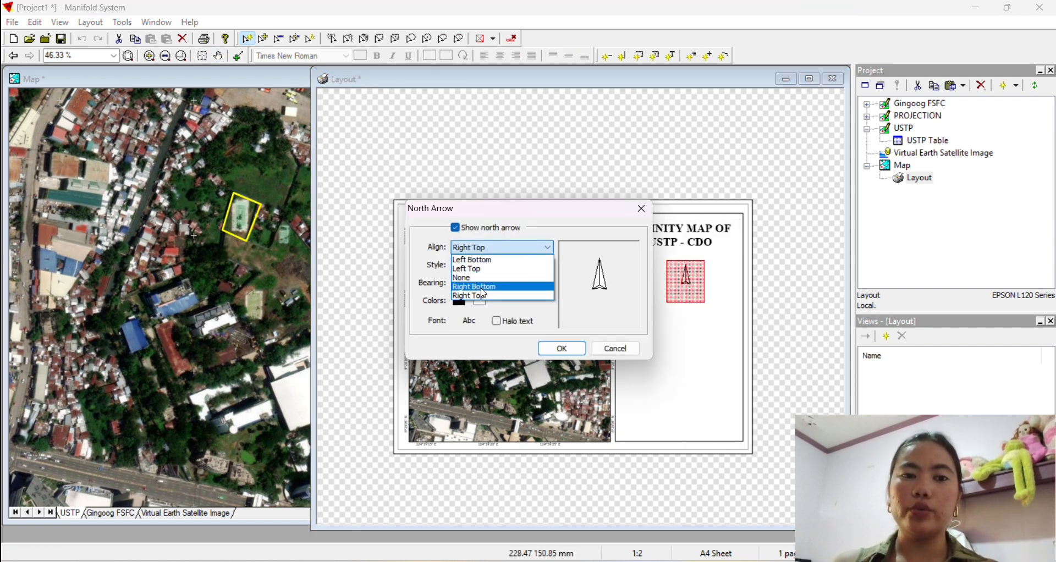
left_click(586, 232)
left_click(529, 266)
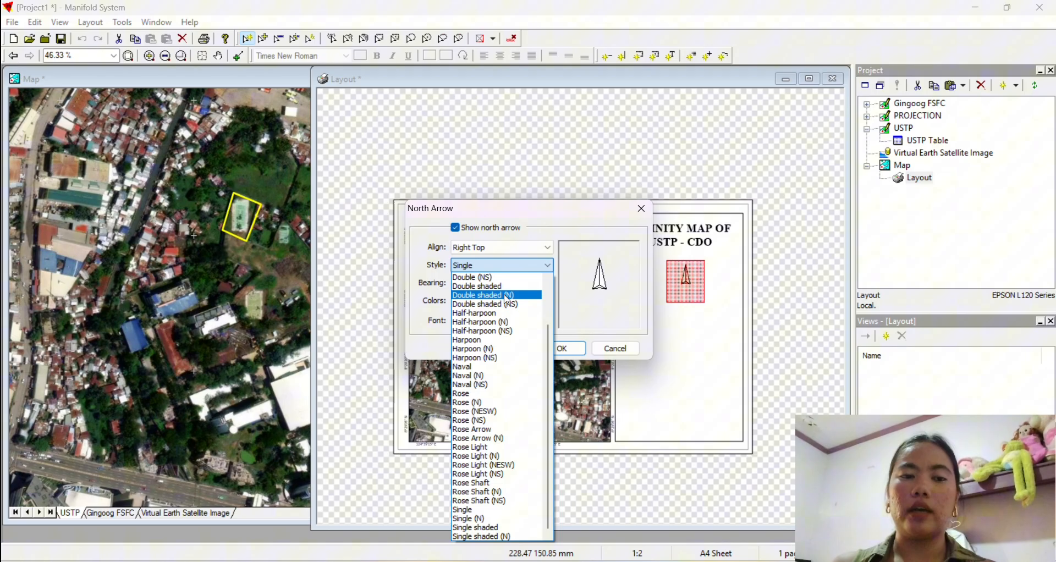
left_click(508, 416)
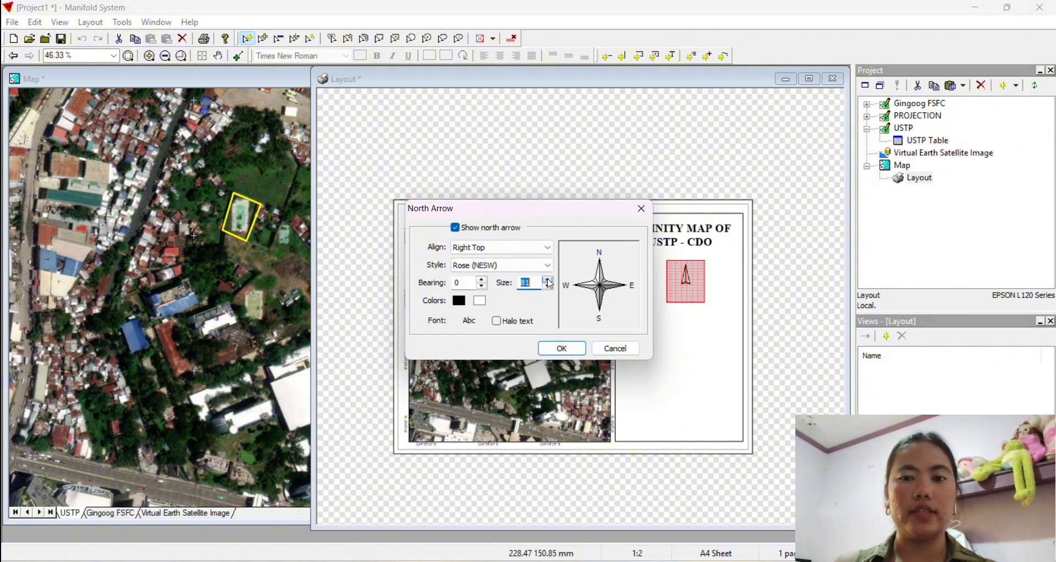
left_click(562, 348)
Step: Adjust the font of the north arrow's direction letters
double_click(695, 293)
left_click(460, 320)
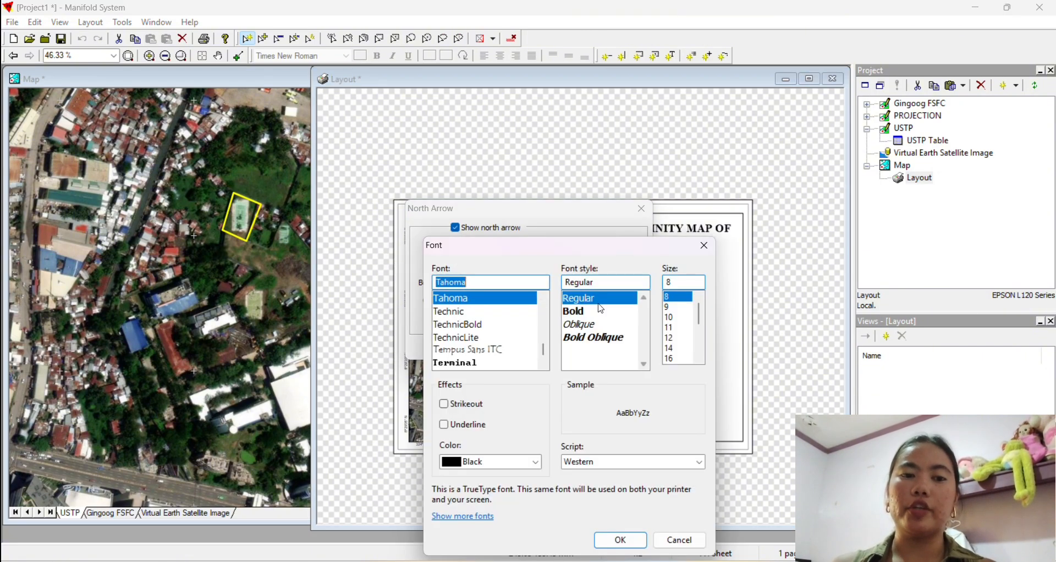
left_click(627, 538)
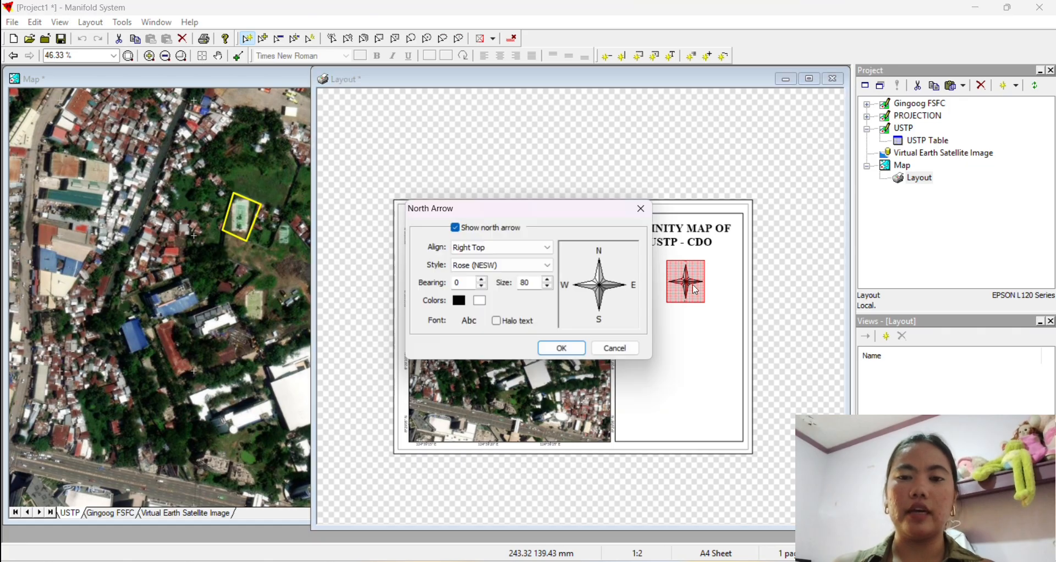
left_click(465, 320)
left_click(621, 540)
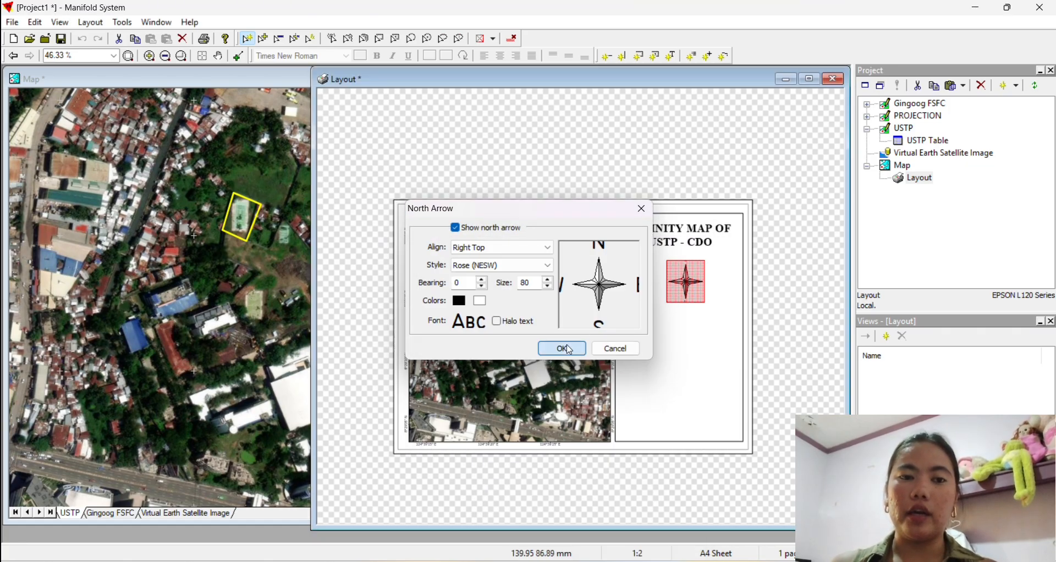
left_click(460, 302)
left_click(459, 316)
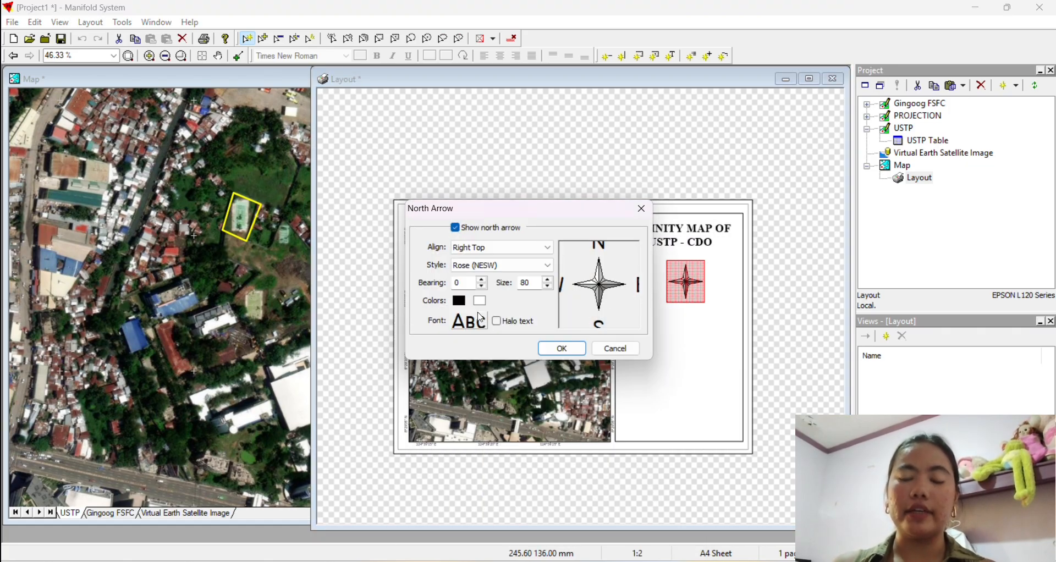
left_click(466, 320)
left_click(620, 541)
left_click(568, 349)
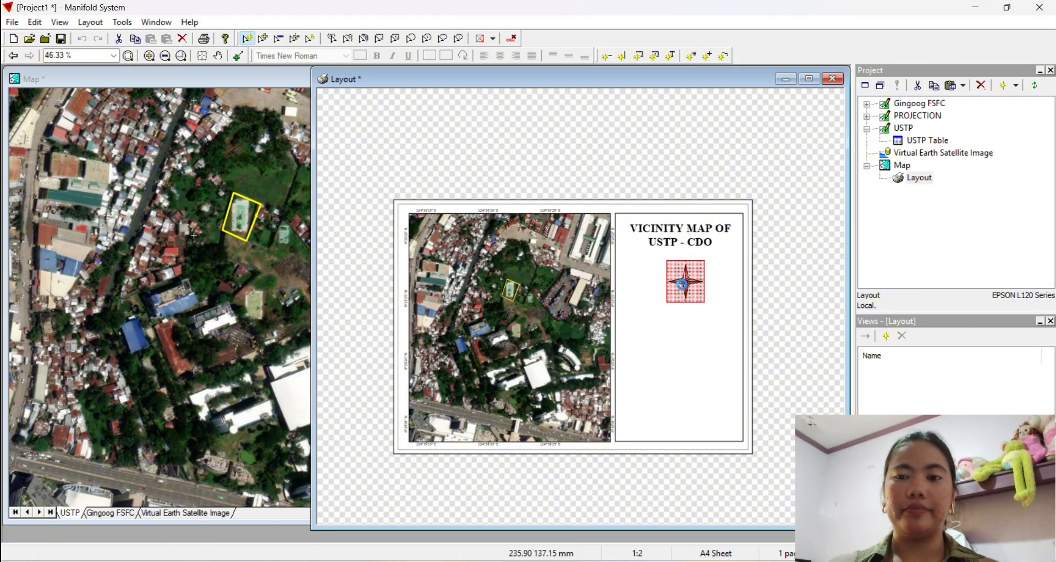
Step: Insert the scale text "1:3000" below the north arrow
left_click(670, 56)
left_click(660, 302)
type("1:3000")
key("Return")
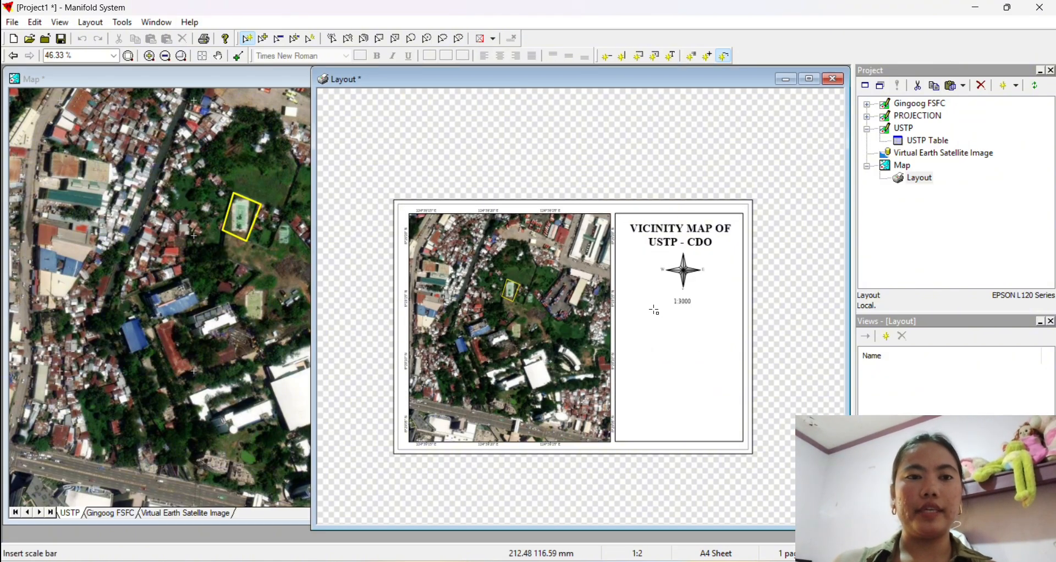
Step: Insert a scale bar below the scale text, using the composite bar style and a 100 m length
key("Escape")
right_click(679, 321)
left_click(706, 401)
left_click(500, 237)
left_click(494, 258)
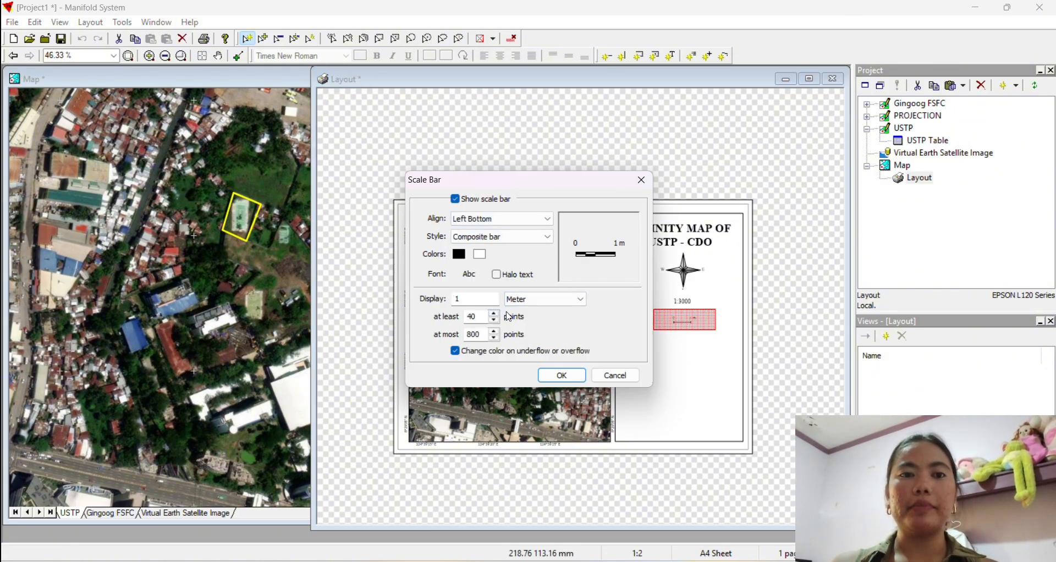
left_click(562, 375)
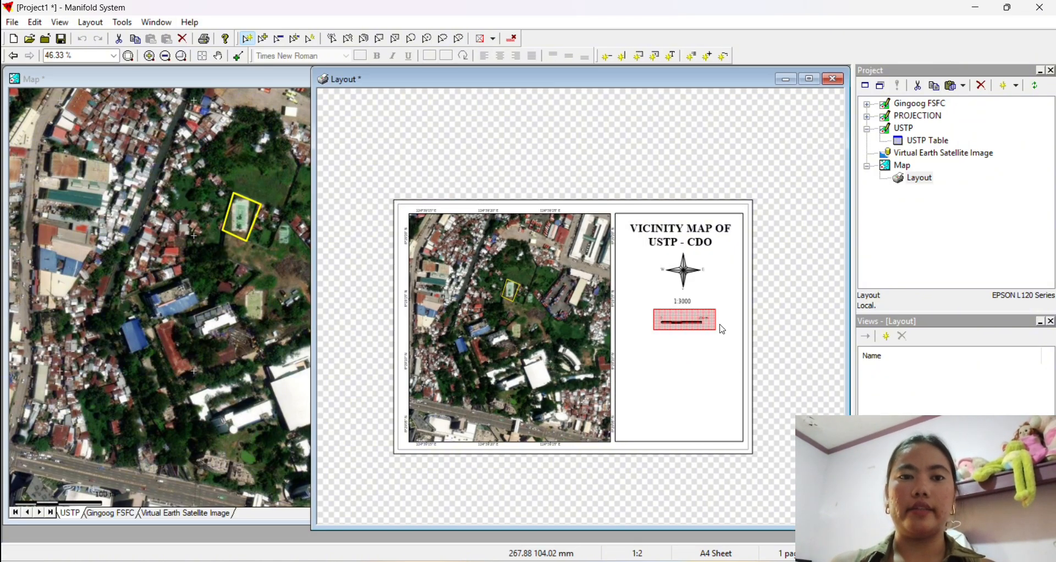
Step: Insert the heading text "Map Description" below the scale bar
left_click(645, 340)
type("Map Description")
left_click(566, 360)
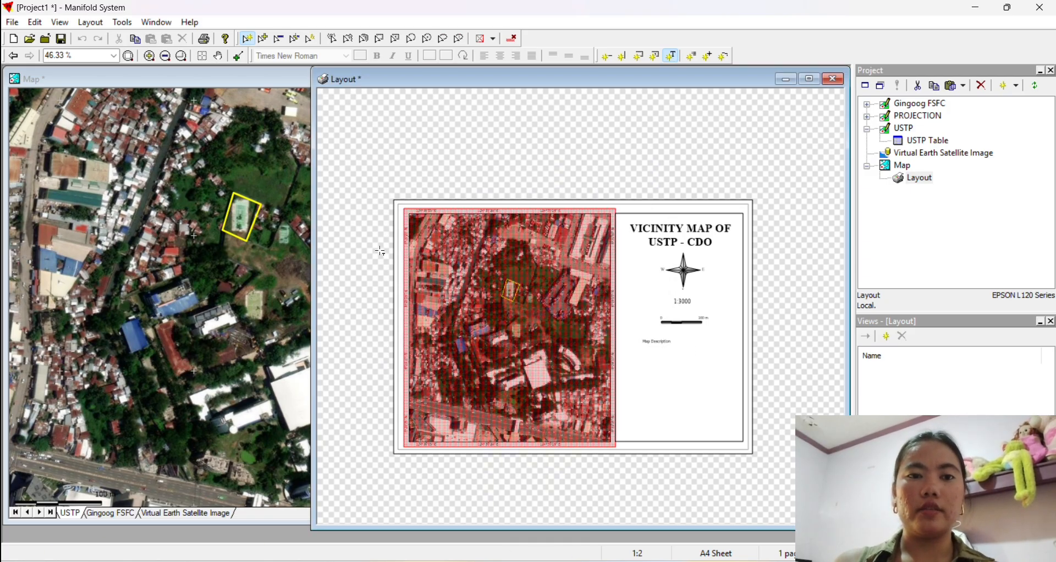
Step: Add a paragraph below the heading describing the USTP–CDO study area, ending with "Geographic coordinates, scale, and north direction are included for reference."
scroll(660, 372, "up", 2)
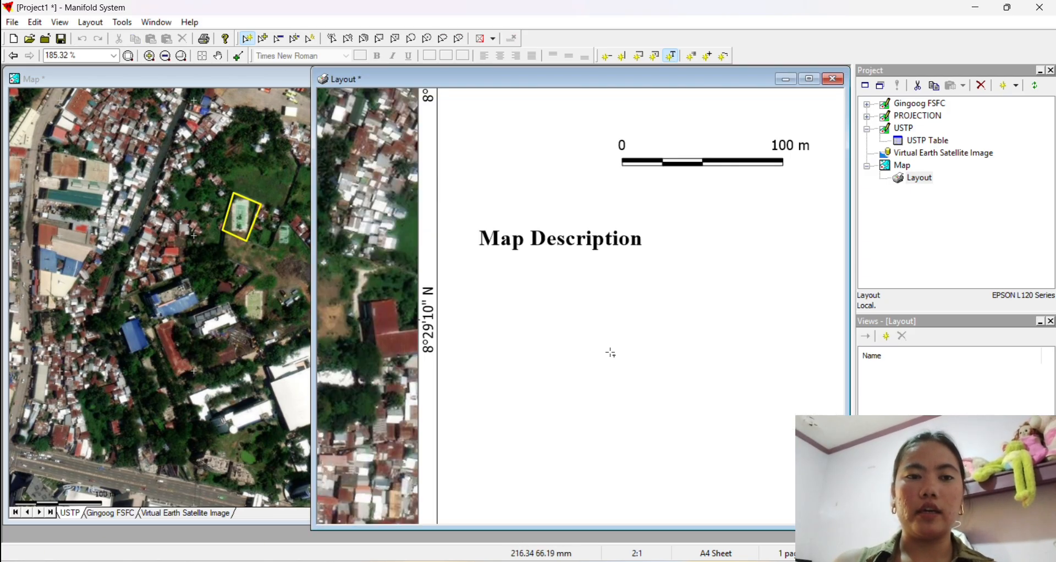
scroll(553, 356, "down", 1)
left_click_drag(772, 449, 775, 459)
type("coordinates, scale, and north direction are included for reference.")
left_click(570, 361)
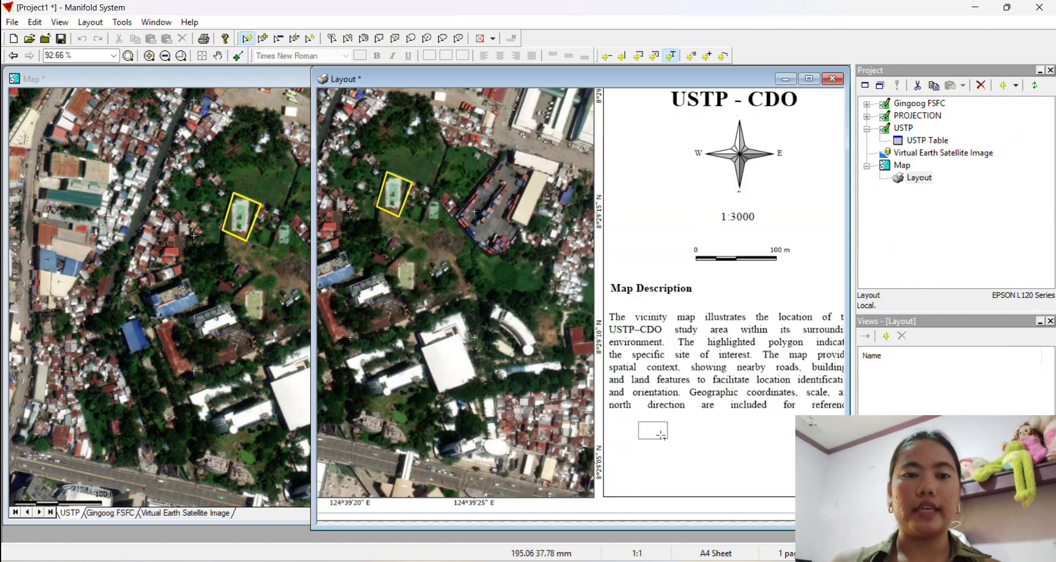
Step: Insert the heading text "DATA SOURCES:" below the description paragraph
left_click(504, 287)
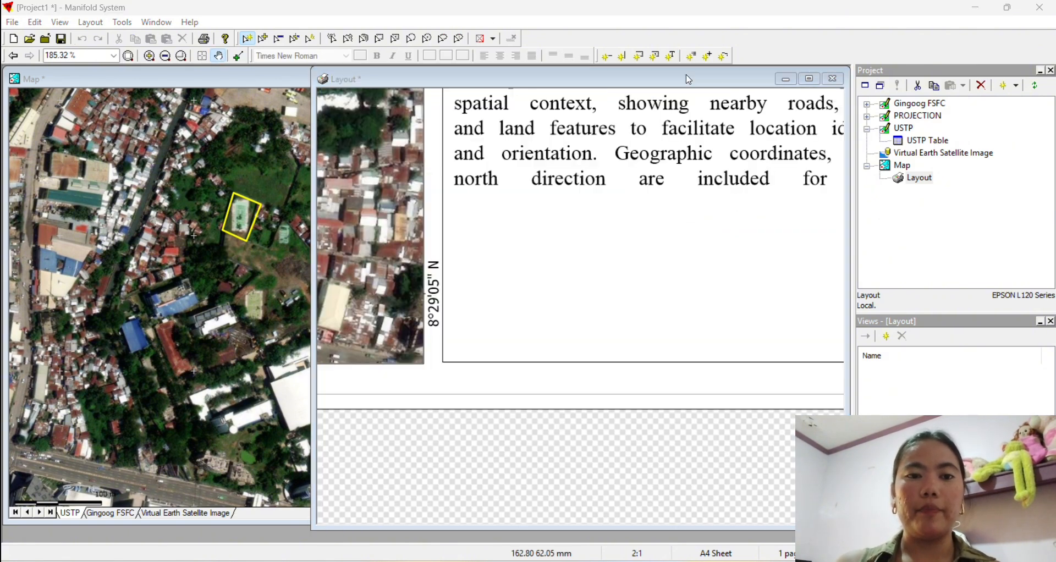
left_click_drag(455, 198, 546, 228)
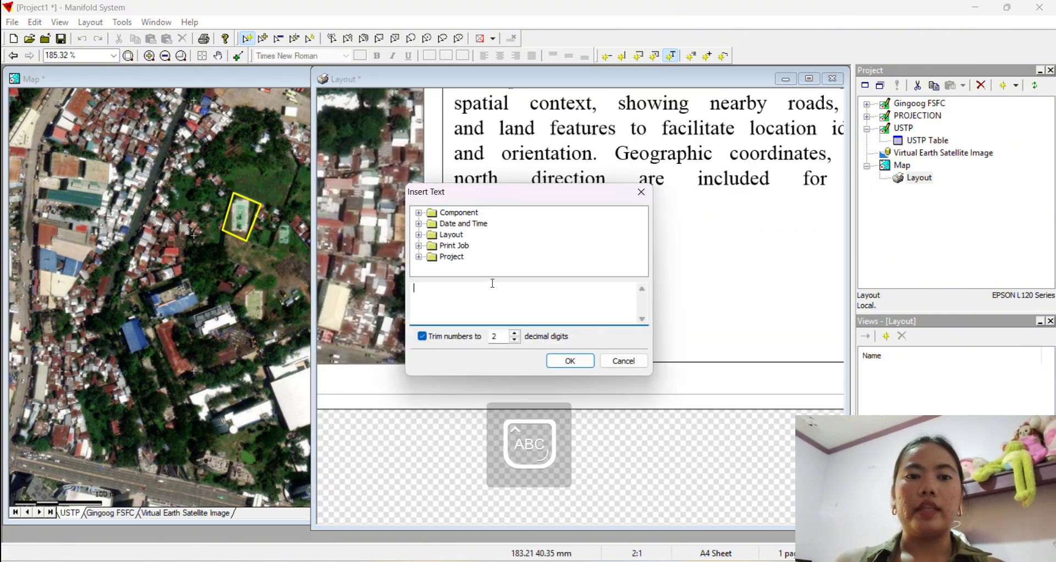
type("DATA SOURCES:")
left_click(570, 361)
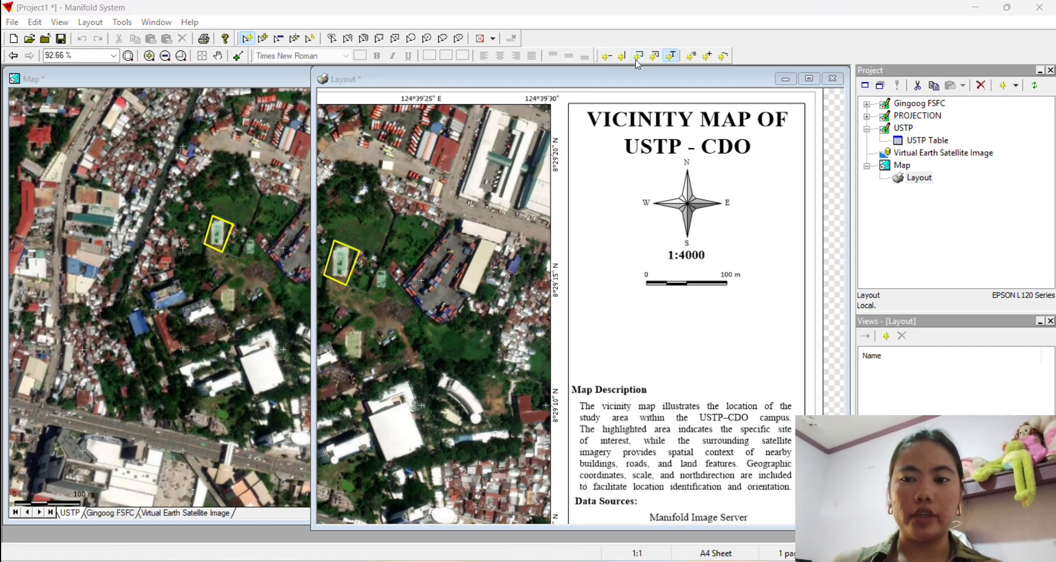
Step: Insert a legend between the scale bar and the map description and turn on its display
left_click_drag(628, 302, 773, 379)
double_click(699, 344)
left_click(418, 136)
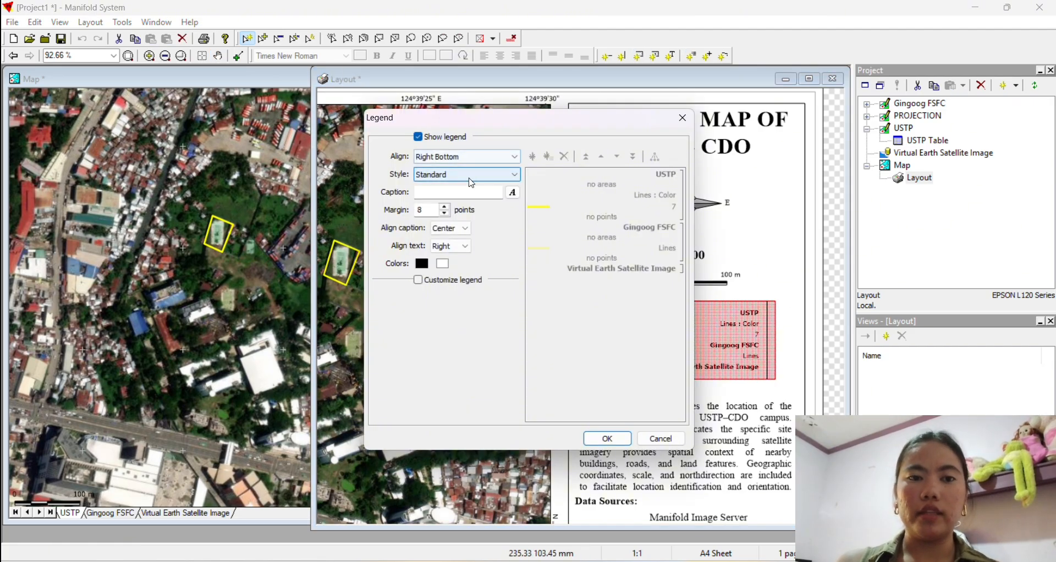
Step: Customize the legend by removing the Gingoog FSFC, no-areas and no-points entries, left-aligning its text and adding the centred caption "Legend"
left_click(418, 280)
left_click(577, 242)
left_click(564, 156)
left_click(551, 214)
left_click(654, 157)
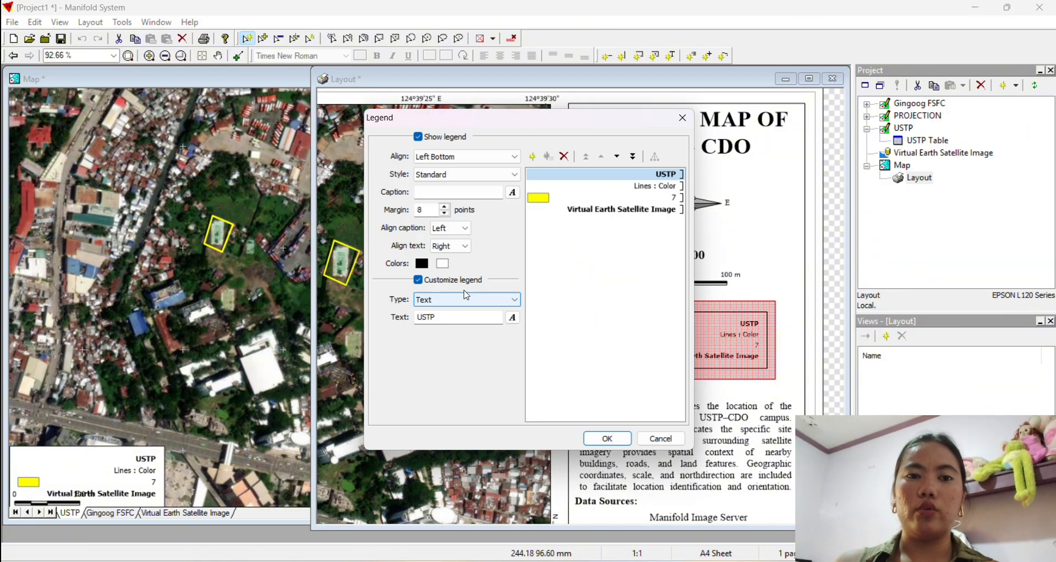
left_click(464, 299)
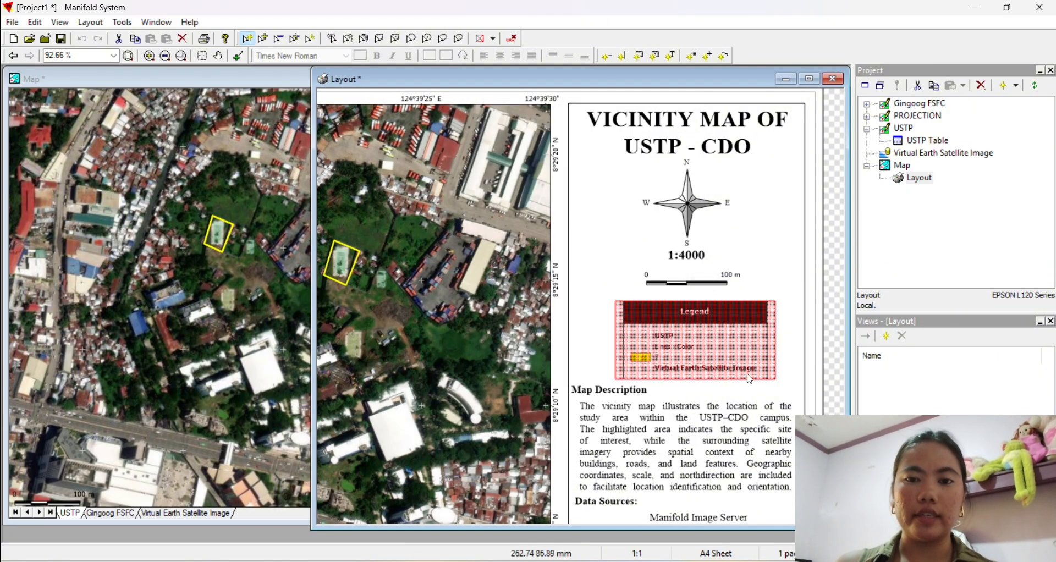
Step: Change the font of the legend caption and set the USTP entry in a bold serif font
double_click(751, 380)
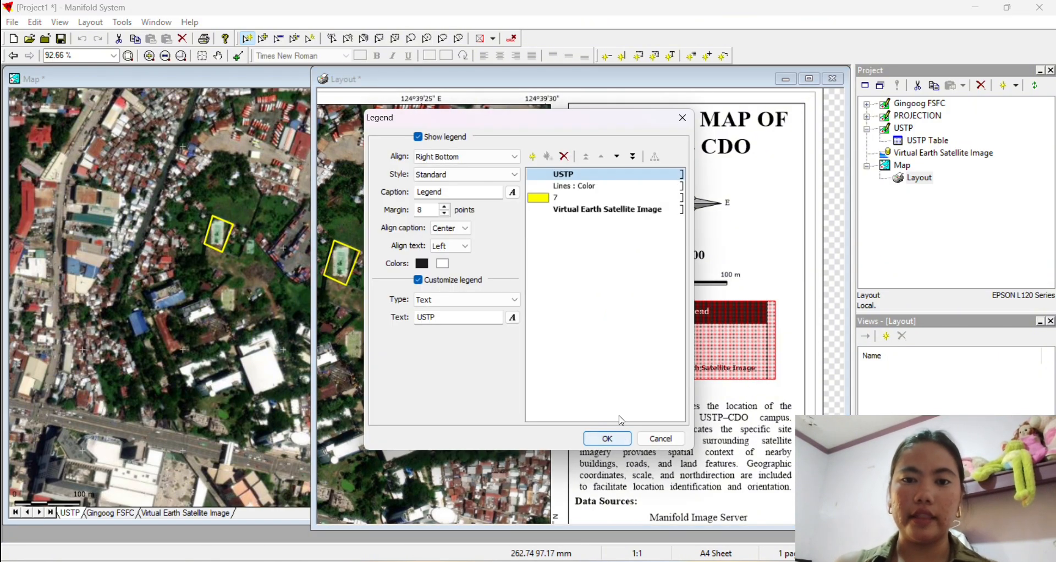
left_click(512, 191)
scroll(465, 265, "down", 2)
left_click(465, 258)
left_click(632, 275)
left_click(582, 500)
left_click(512, 318)
left_click(464, 297)
left_click(579, 500)
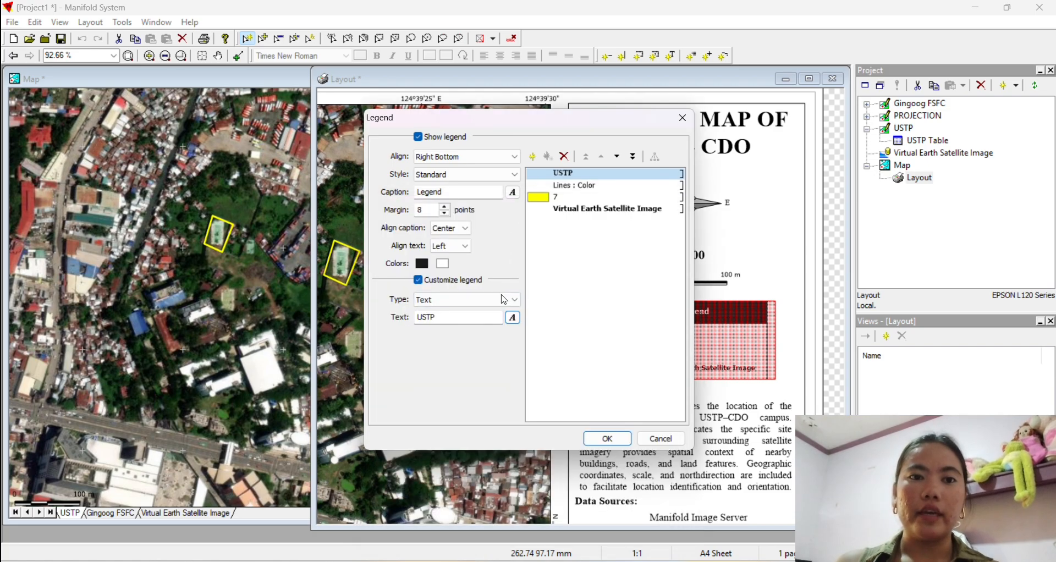
Step: Apply the customized legend settings and widen and heighten the legend frame between the scale bar and the map description
left_click(607, 208)
left_click(515, 298)
left_click(515, 299)
left_click(607, 437)
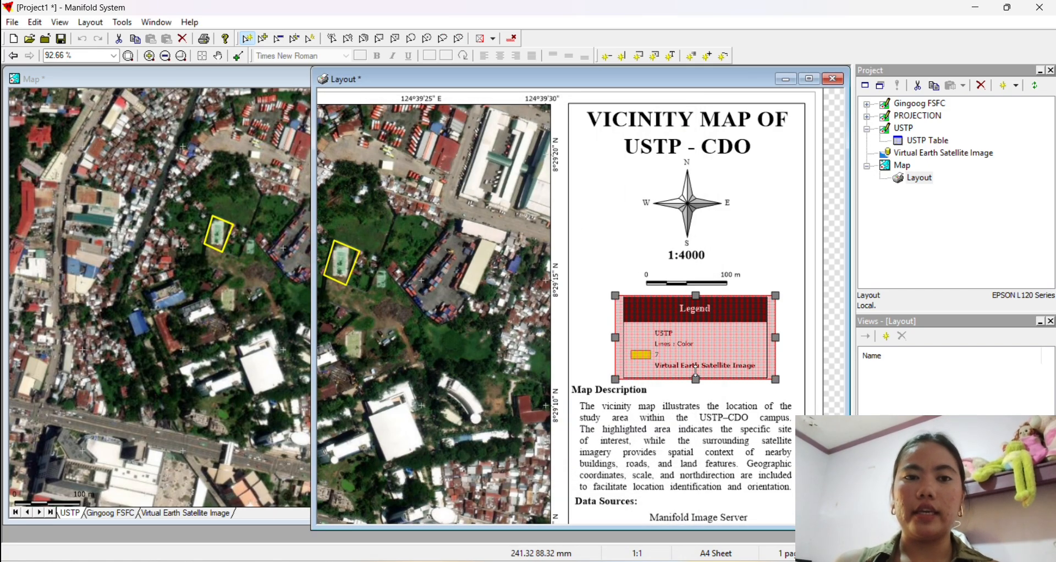
left_click_drag(695, 372, 696, 369)
left_click_drag(615, 337, 604, 338)
left_click_drag(690, 369, 691, 382)
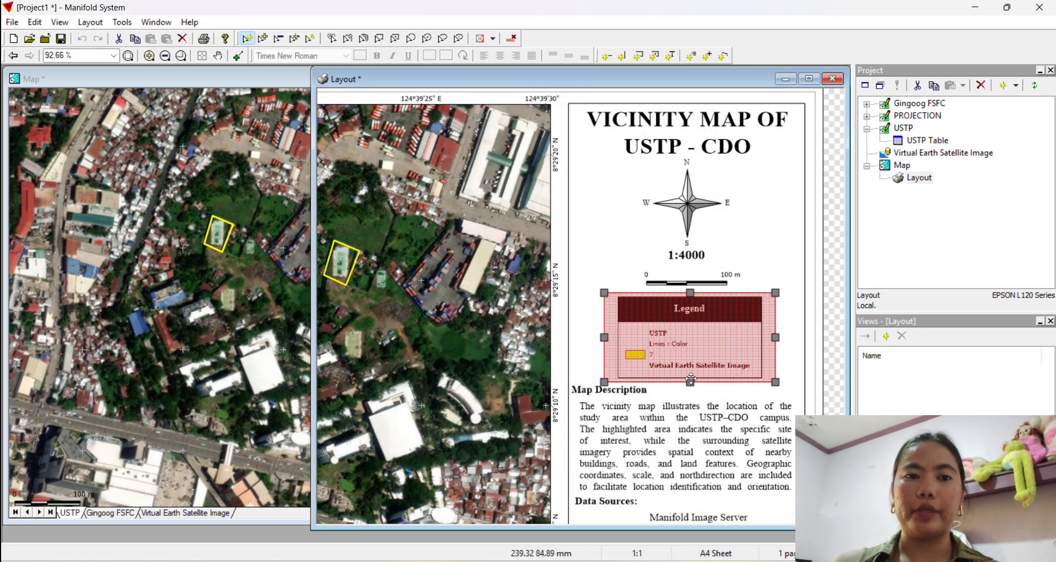
scroll(692, 379, "down", 3)
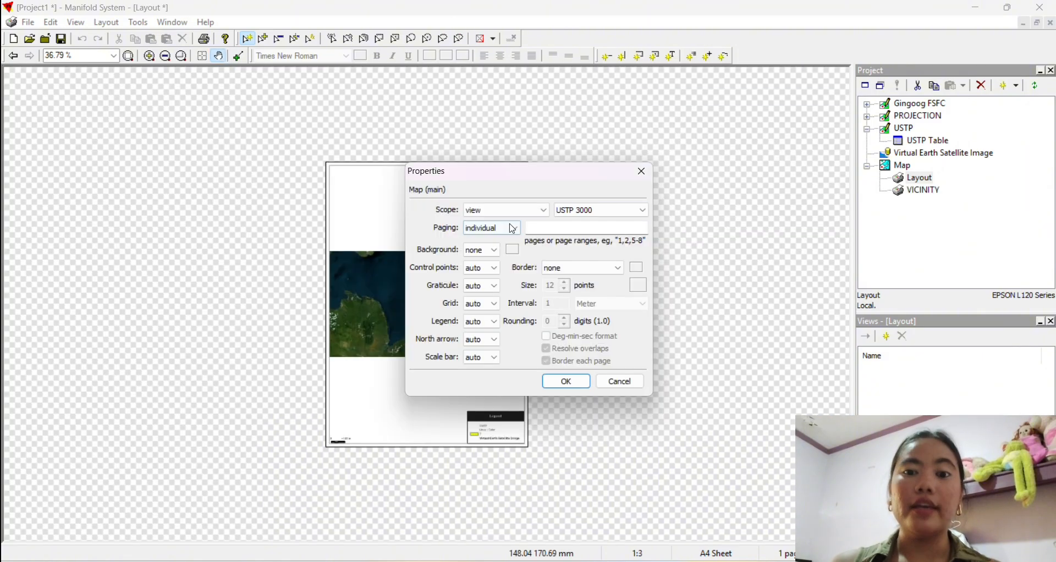
Step: Adjust the graticule and grid options of the new layout's main map, which uses the USTP 3000 view
left_click(492, 284)
left_click(482, 304)
left_click(474, 312)
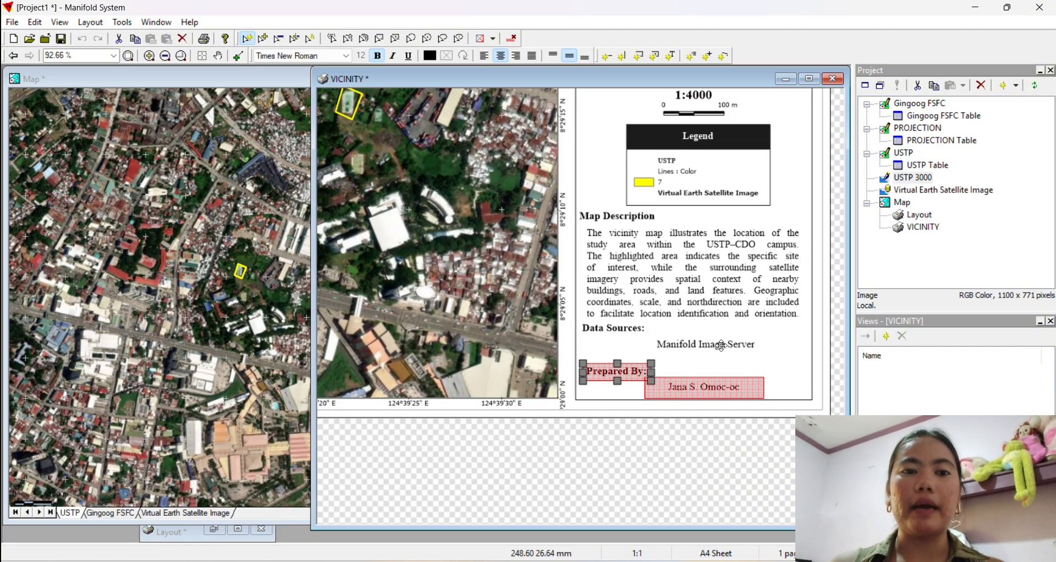
Step: Move the "Manifold Image Server", "Data Sources:" and "Map Description" texts slightly lower to even out the spacing in the VICINITY layout
left_click_drag(677, 344, 689, 354)
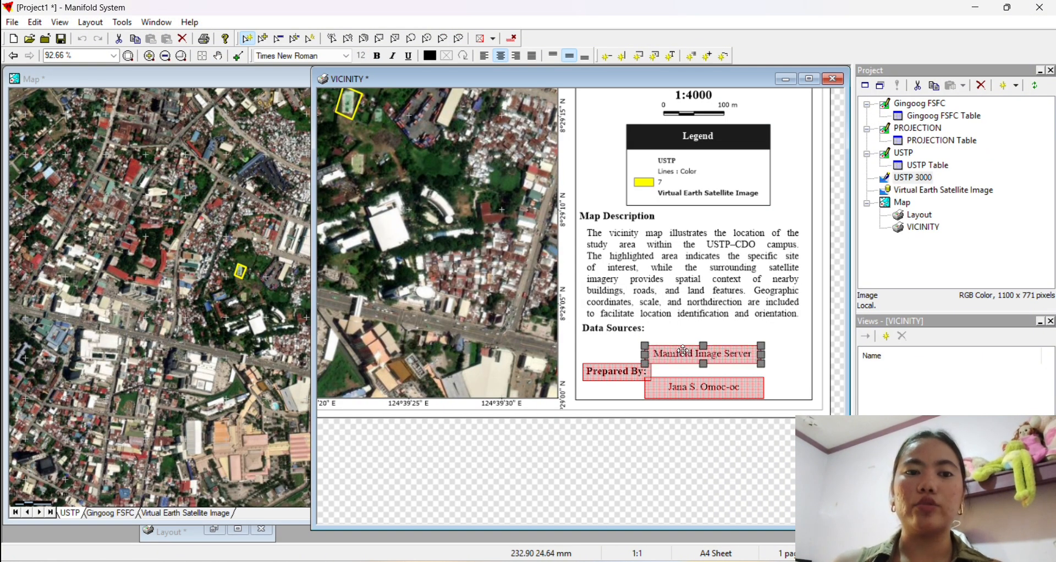
left_click(612, 328)
left_click(622, 329)
left_click_drag(623, 329, 628, 338)
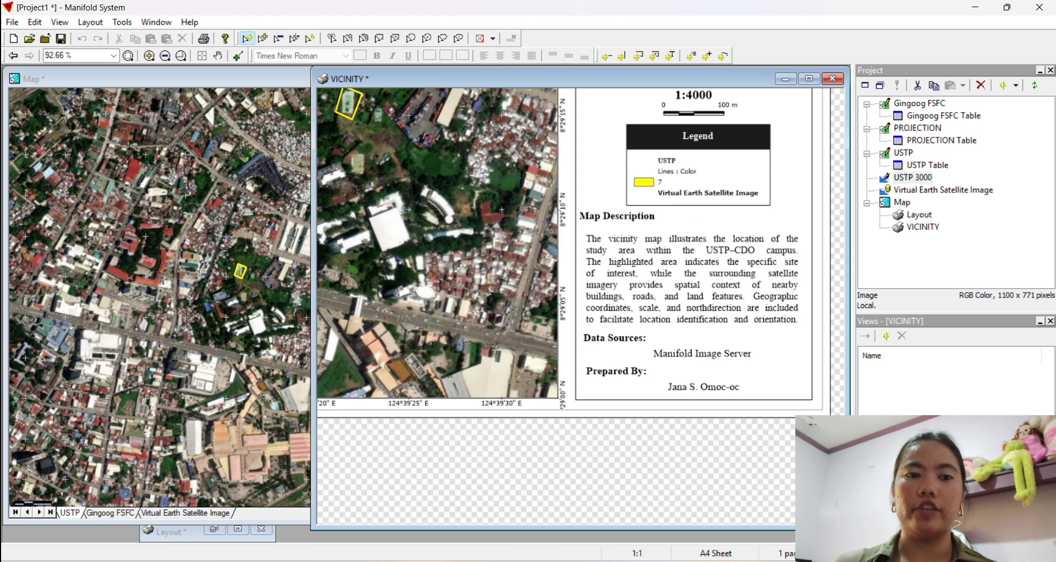
left_click(592, 220)
left_click_drag(592, 220, 592, 227)
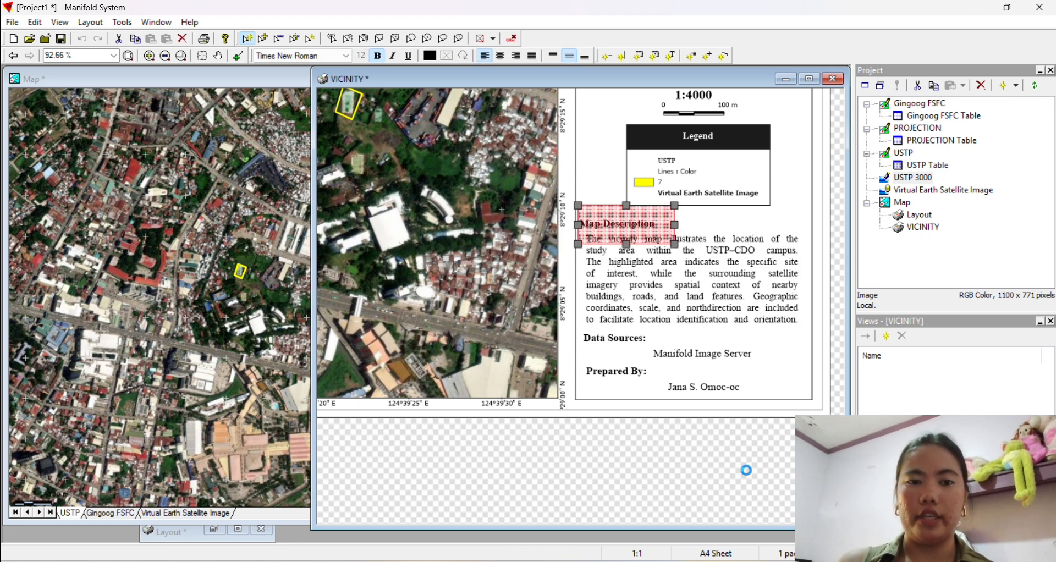
left_click(745, 470)
Step: Export the VICINITY layout to the final project folder under the file name VICINITY
scroll(824, 140, "down", 1)
right_click(909, 226)
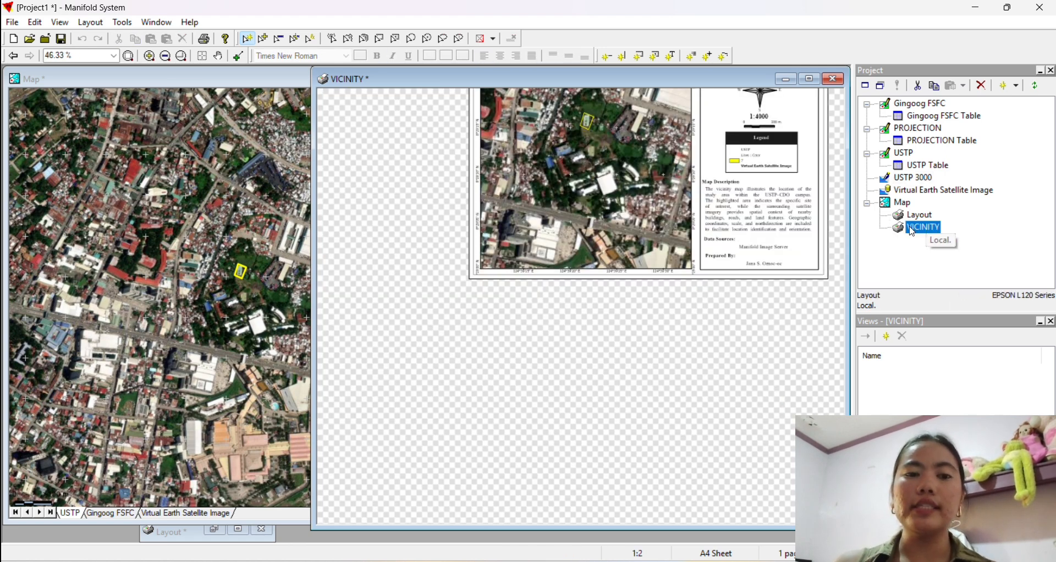
left_click(935, 322)
left_click(222, 286)
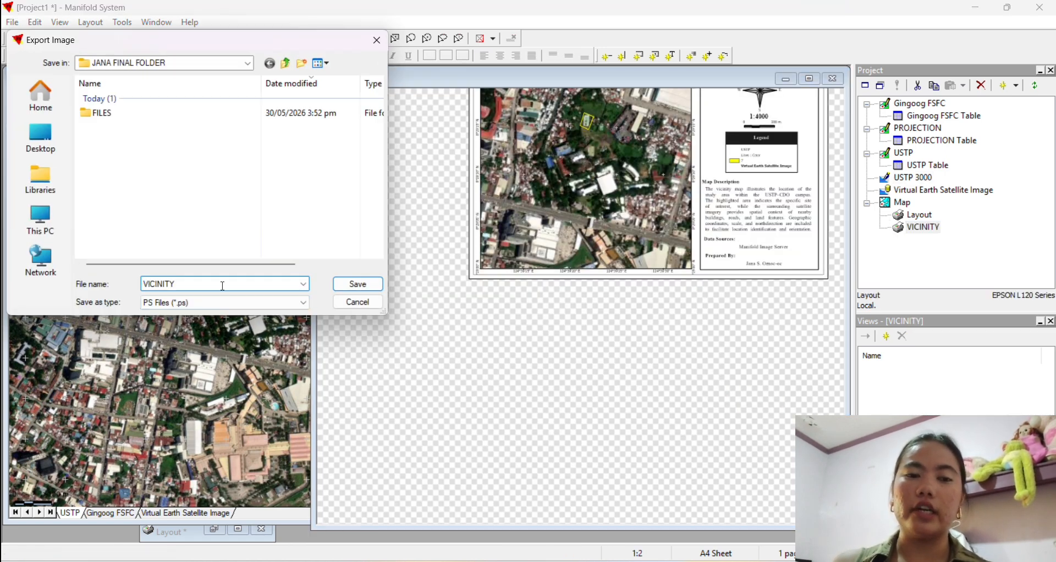
left_click(300, 307)
left_click(263, 351)
left_click(357, 284)
left_click(576, 353)
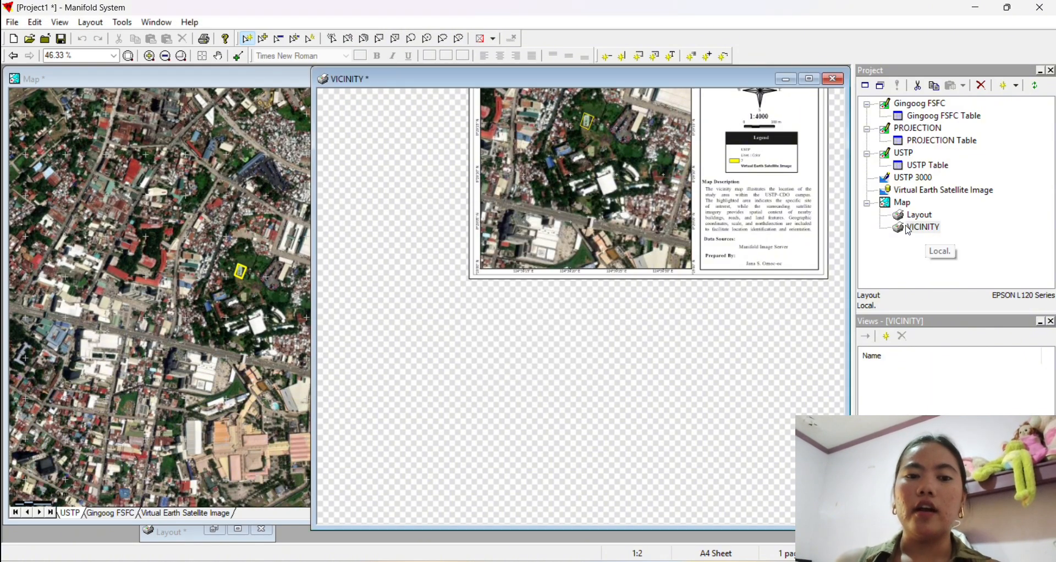
Step: Export the VICINITY layout again, this time as a PDF file named VICINITY
right_click(908, 228)
left_click(935, 322)
left_click(258, 302)
left_click(247, 342)
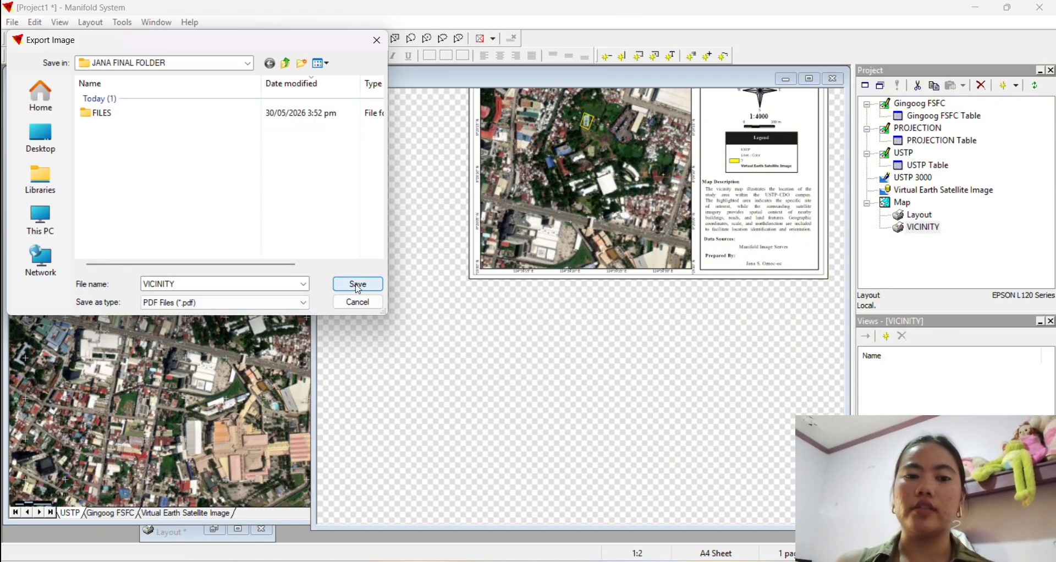
left_click(358, 284)
left_click(570, 363)
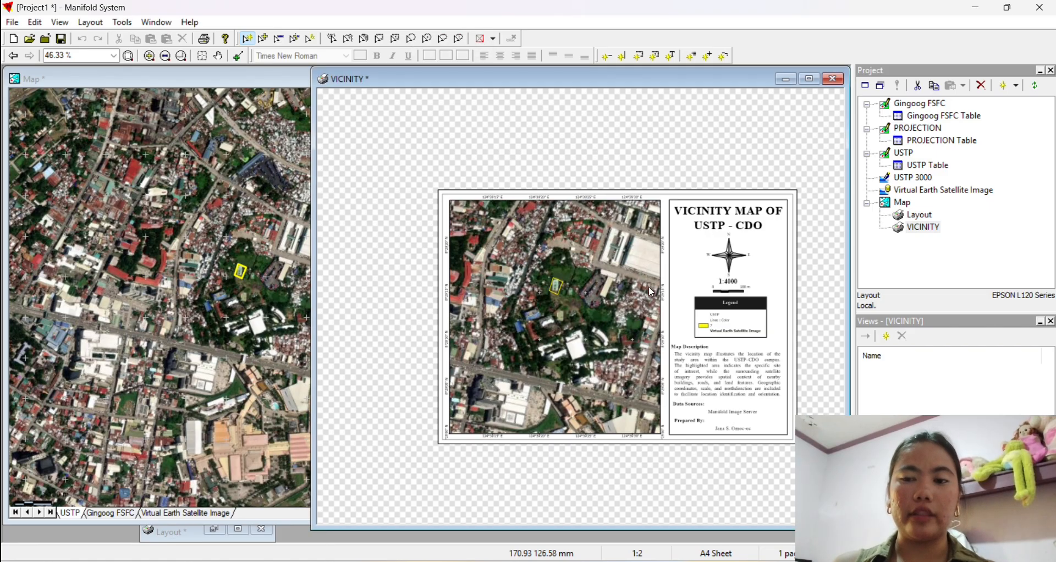
Step: Maximize the VICINITY layout and make an image named VICINITY MAP from it at 96 DPI
double_click(652, 291)
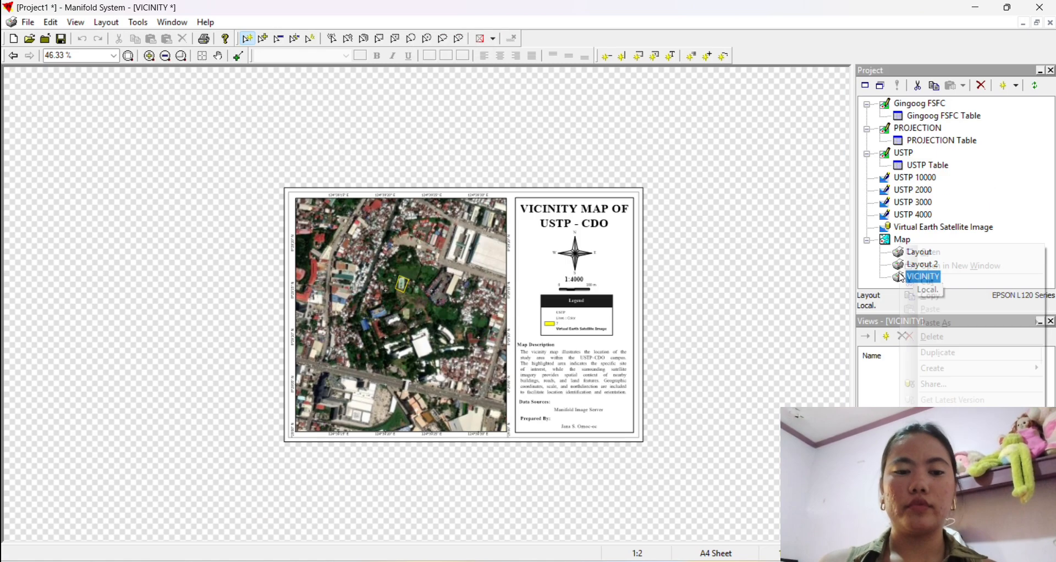
right_click(902, 247)
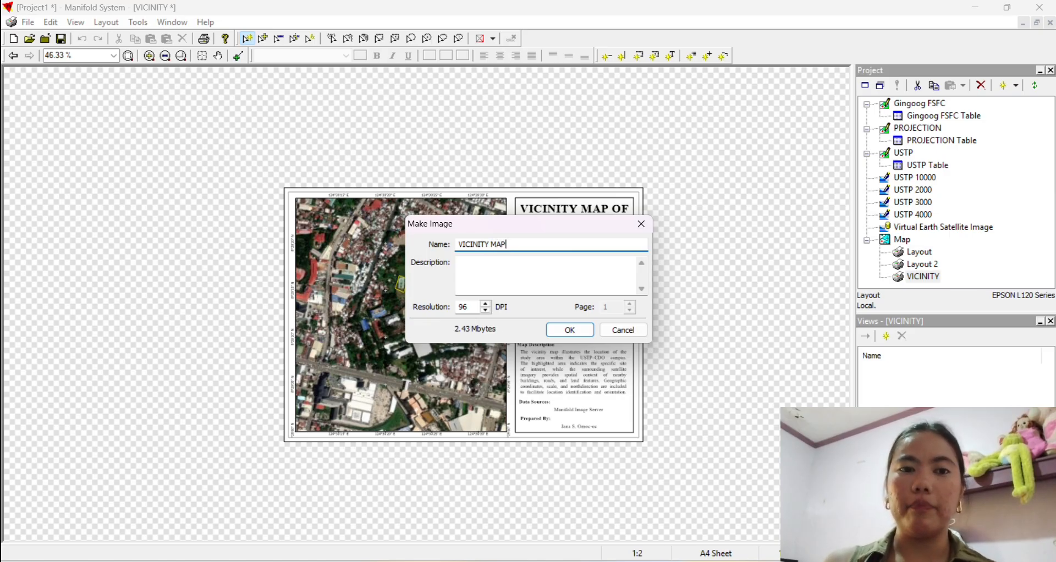
left_click(581, 331)
Step: Export the VICINITY MAP image as a JPEG named VICINITY MAP with Medium quality and the Baseline method
right_click(941, 217)
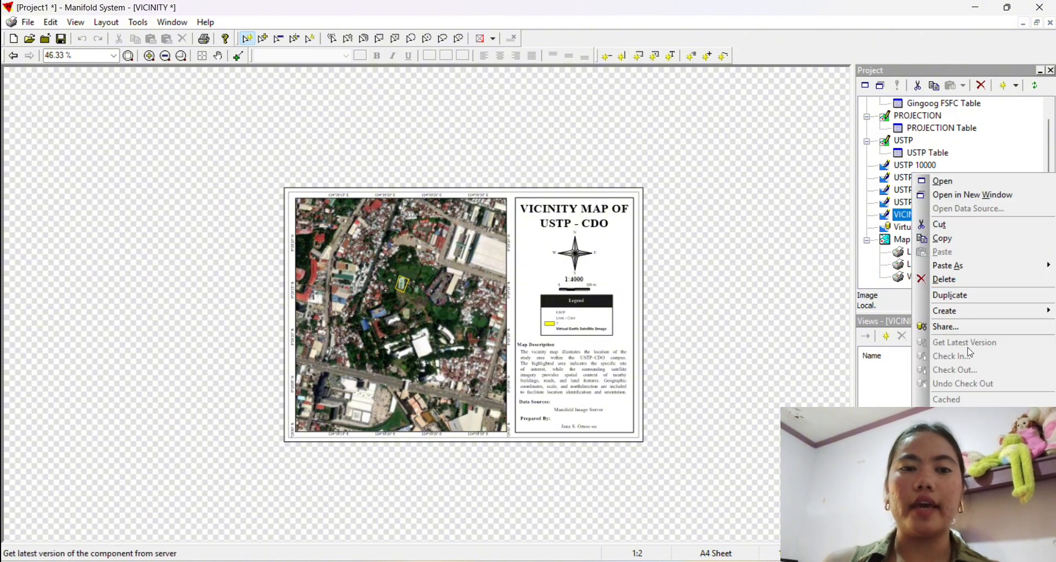
left_click(954, 415)
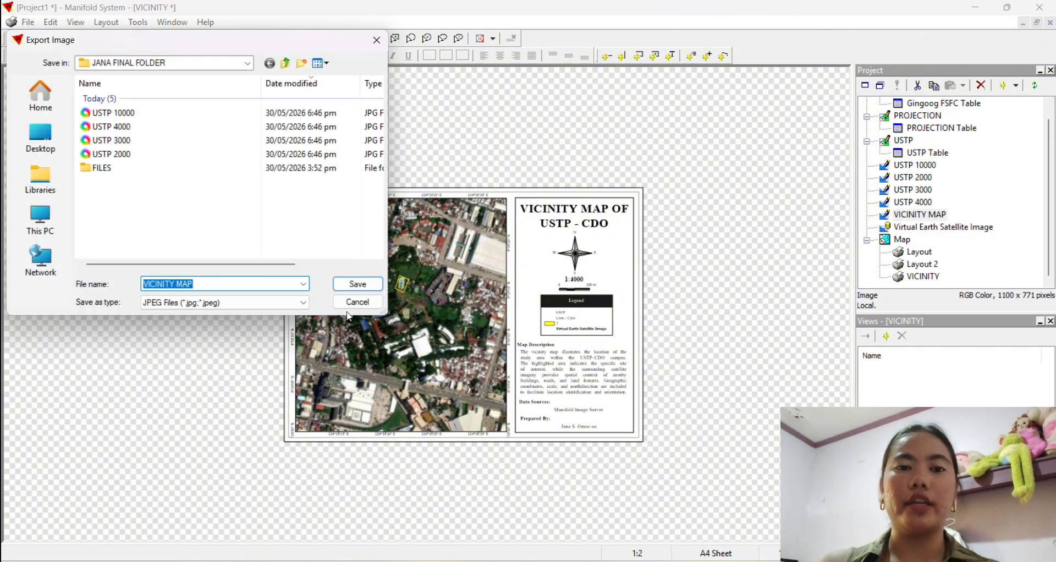
left_click(359, 285)
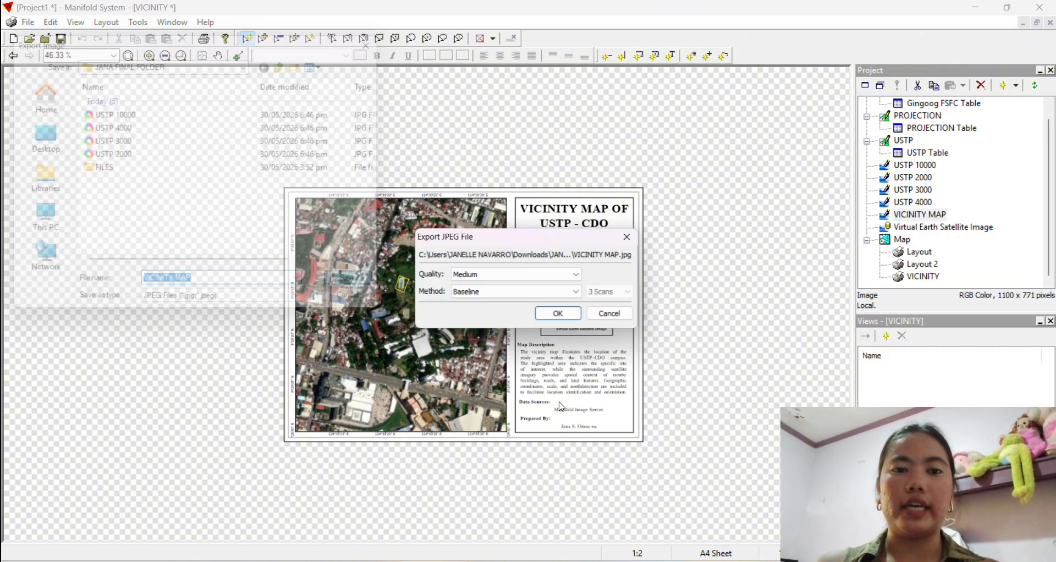
left_click(563, 318)
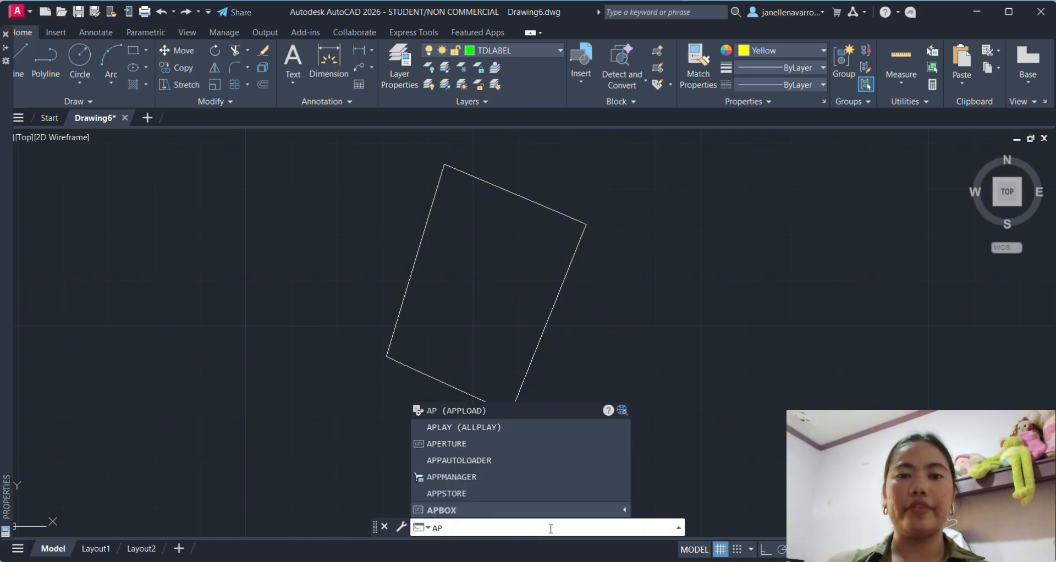
Step: In AutoCAD, load the roryvf (1) application from the Downloads folder with APPLOAD
left_click(503, 410)
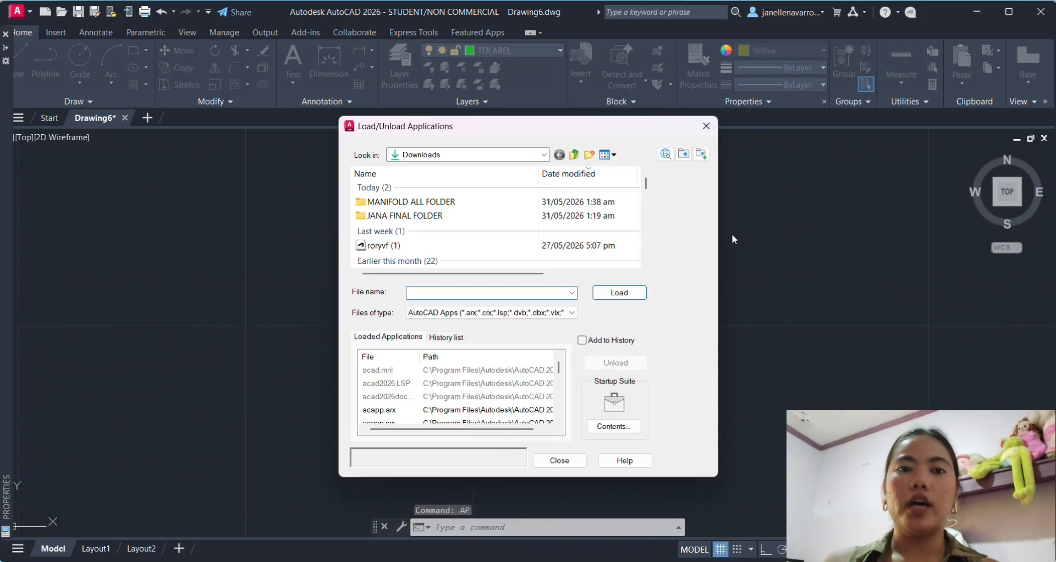
left_click(440, 245)
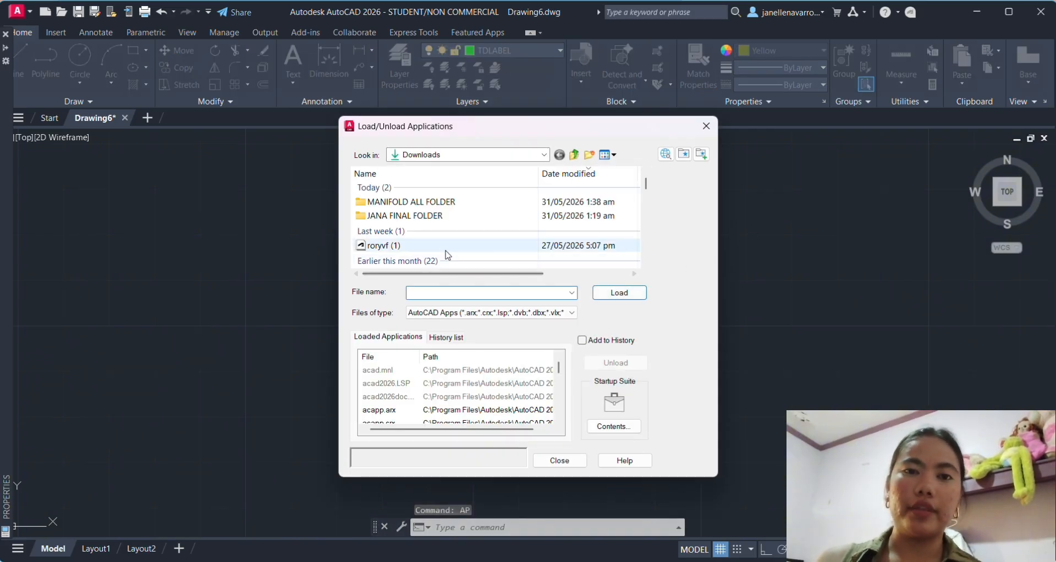
left_click(637, 297)
left_click(560, 461)
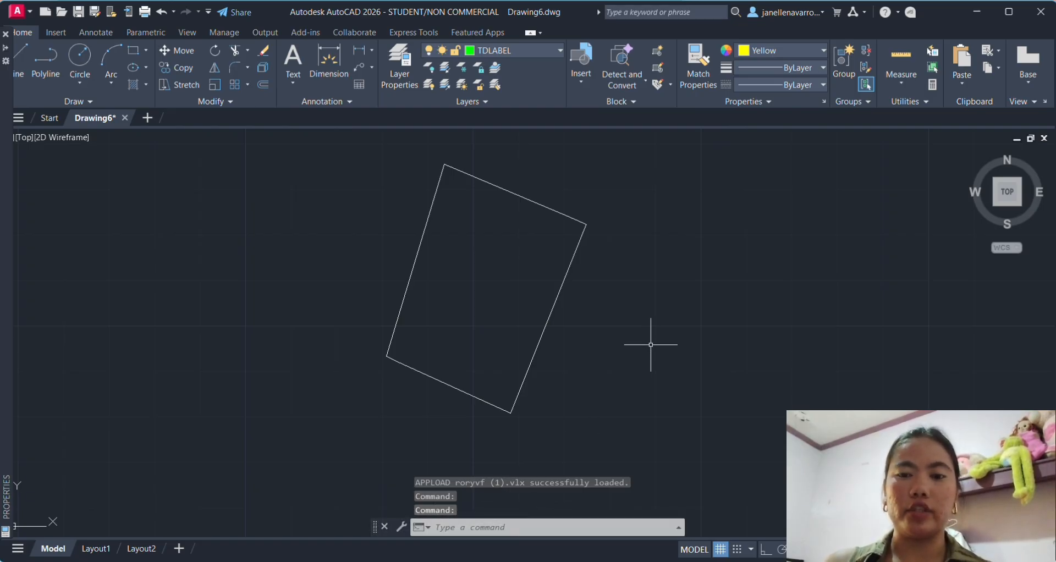
Step: Run the TD command with its Points option, specify the start point and annotate the lot with an annotation height of 1.5
type("TD")
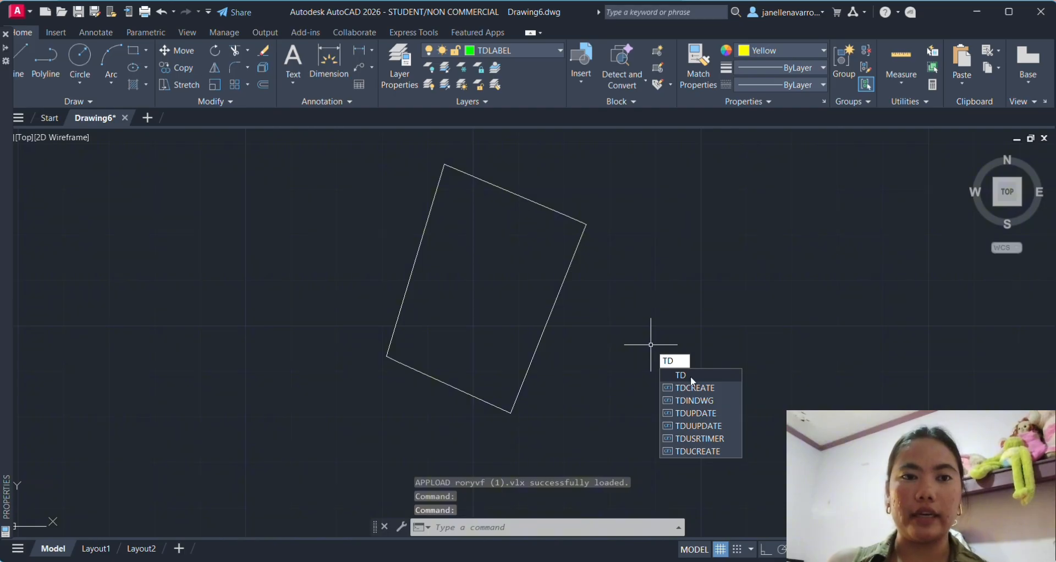
left_click(691, 376)
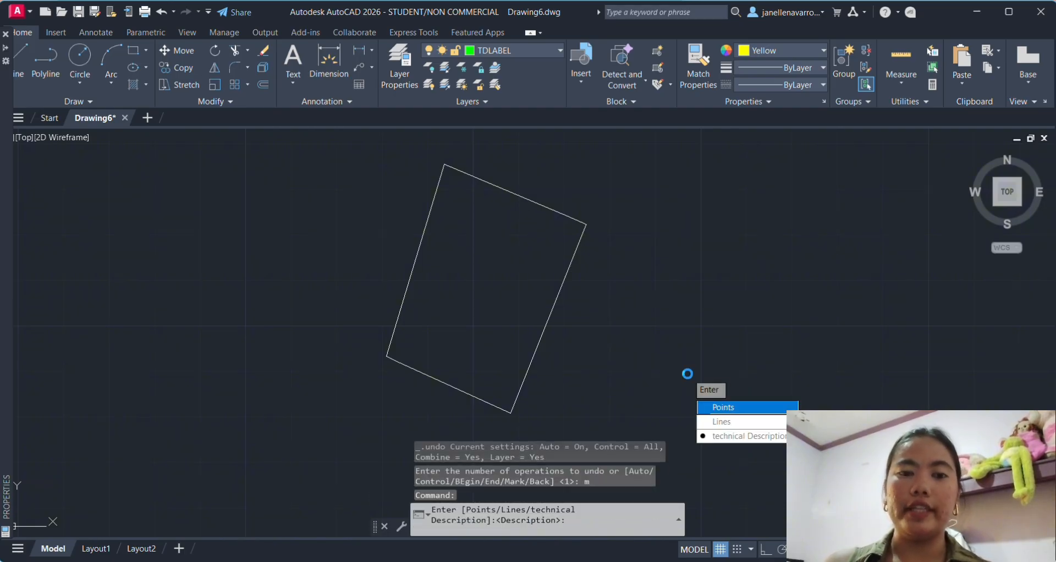
type("P")
key("Return")
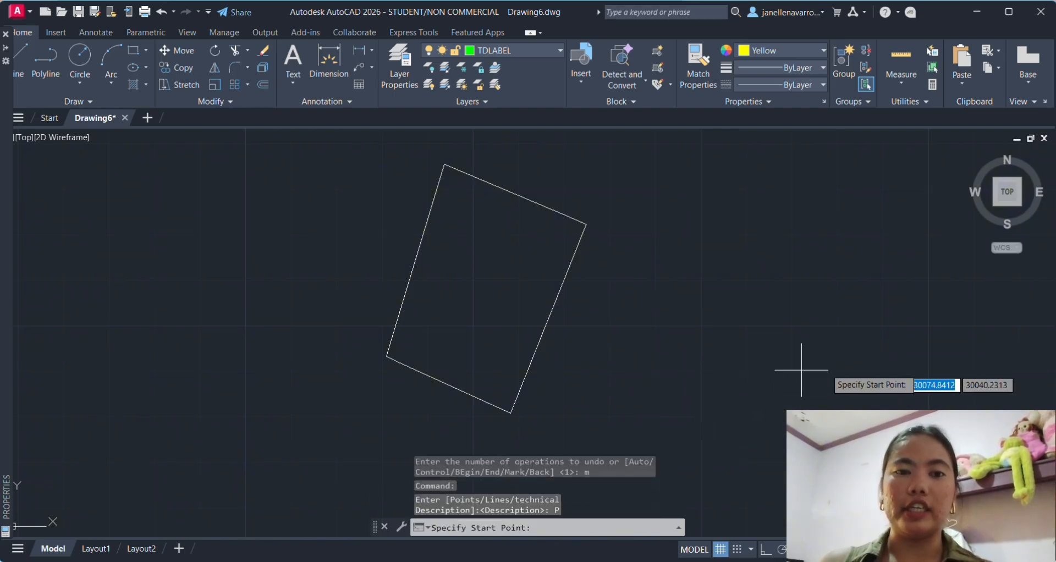
left_click(589, 240)
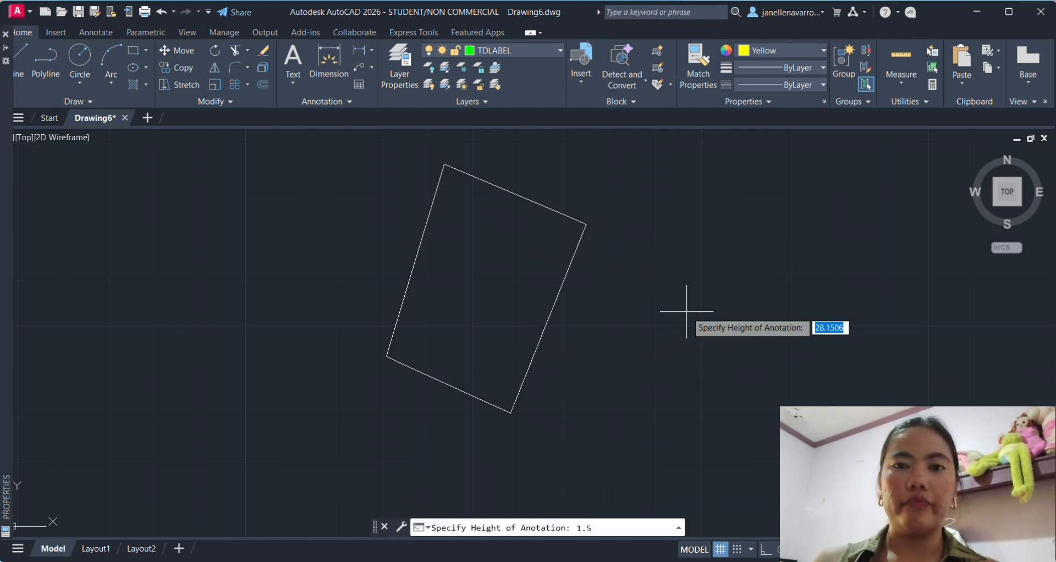
key("Return")
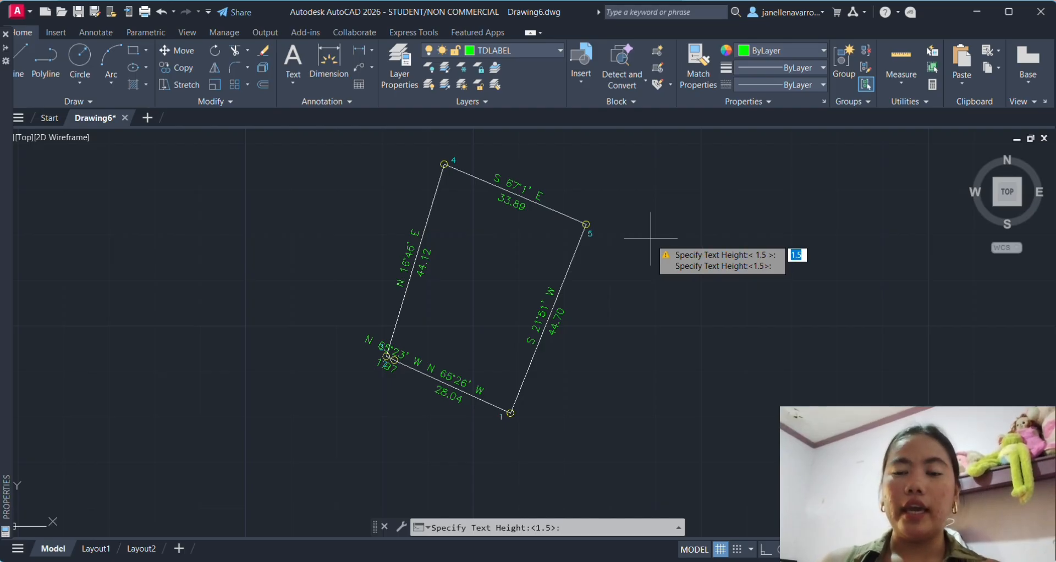
Step: Set the technical description's text height to 1.5 and distance unit to m, and place the line table above the corner coordinate table beside the lot
key("BackSpace")
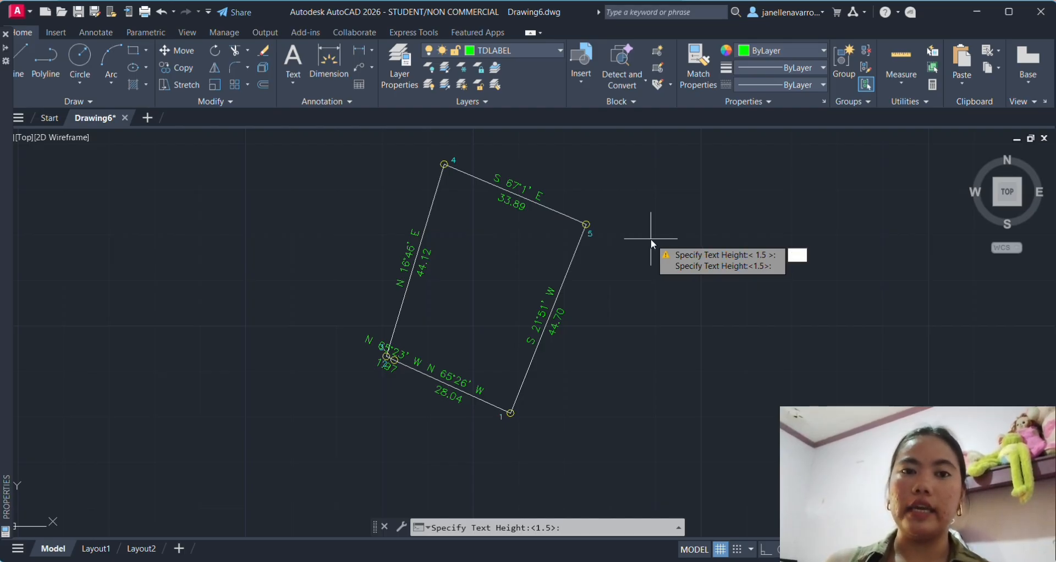
type("1.5")
key("Return")
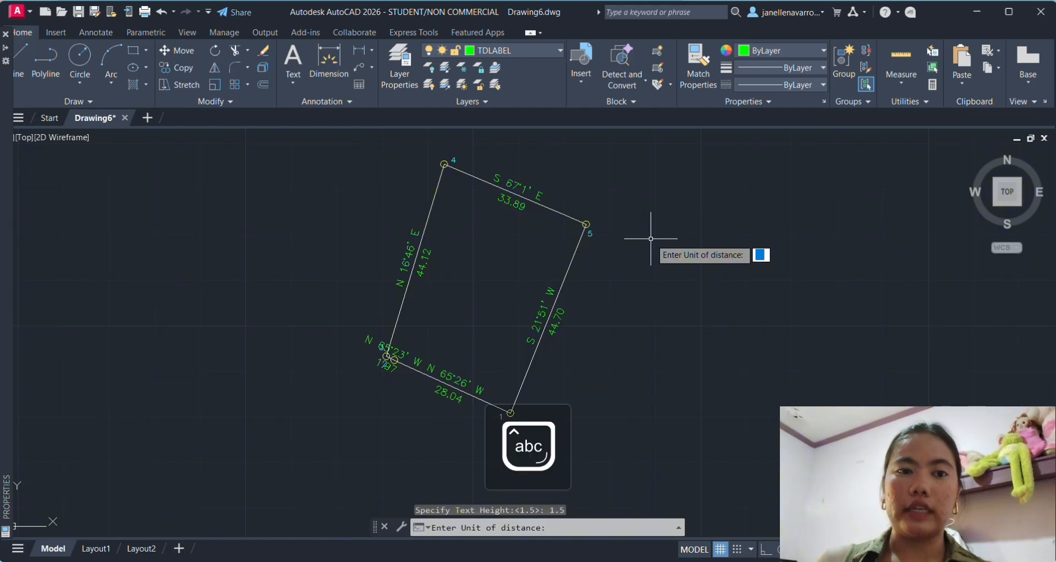
type("m")
key("Return")
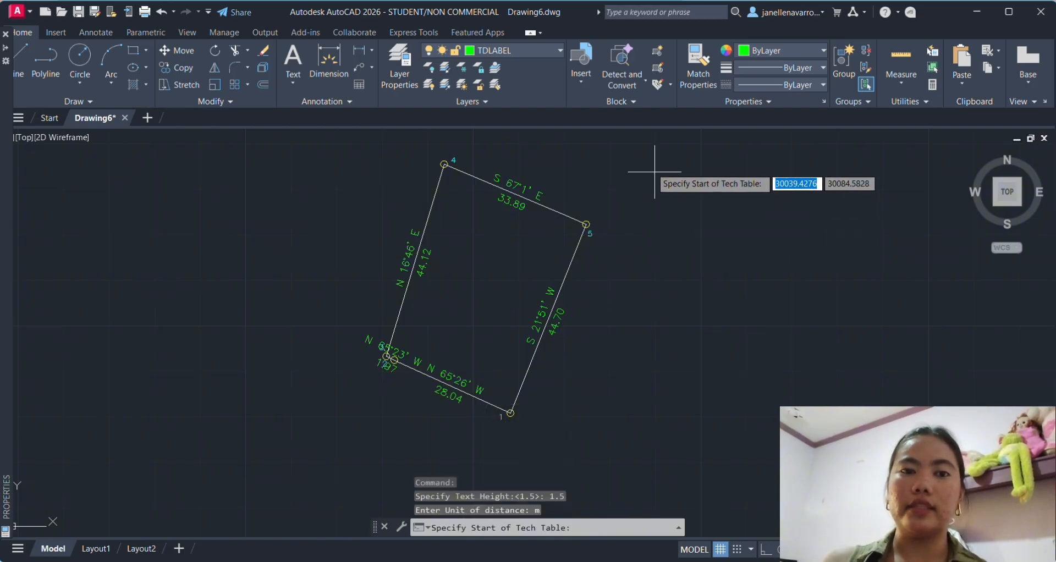
left_click(624, 166)
left_click(627, 354)
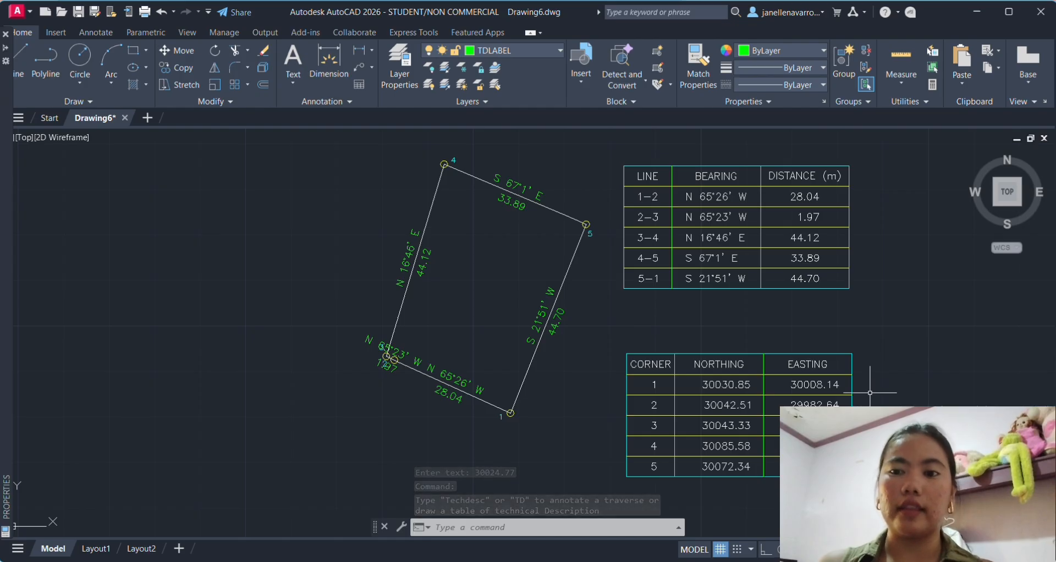
Step: Trim the lot's boundary lines inside the corner circles at corners 4, 5 and 1
left_click(235, 53)
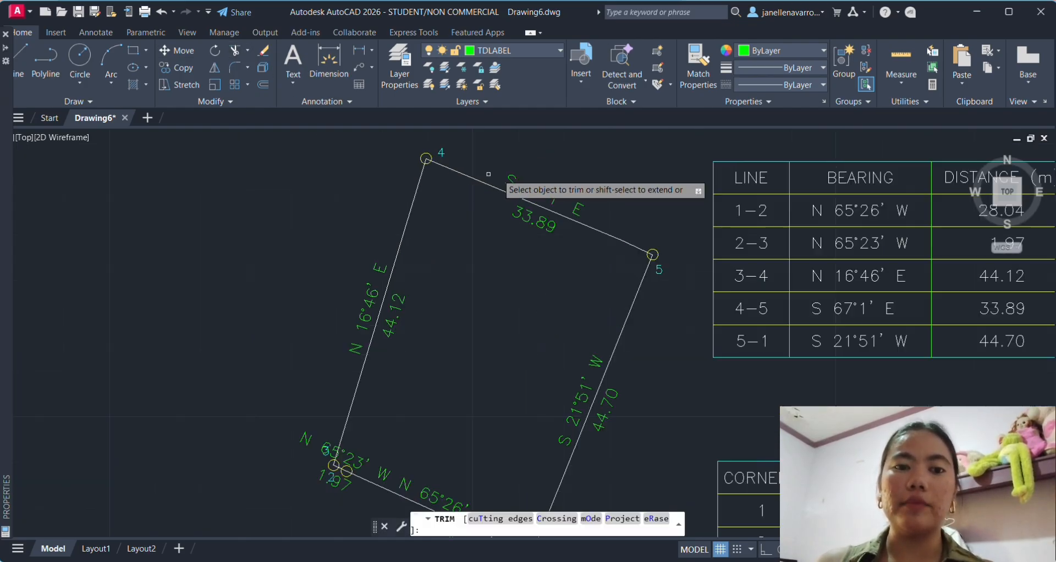
scroll(385, 157, "up", 10)
scroll(638, 270, "down", 5)
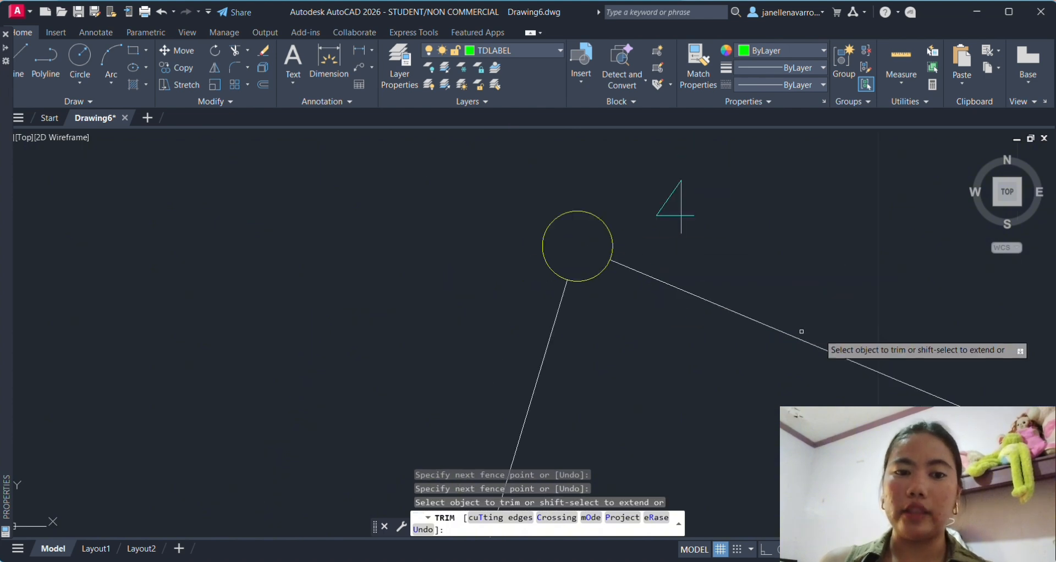
scroll(825, 330, "up", 8)
left_click(579, 234)
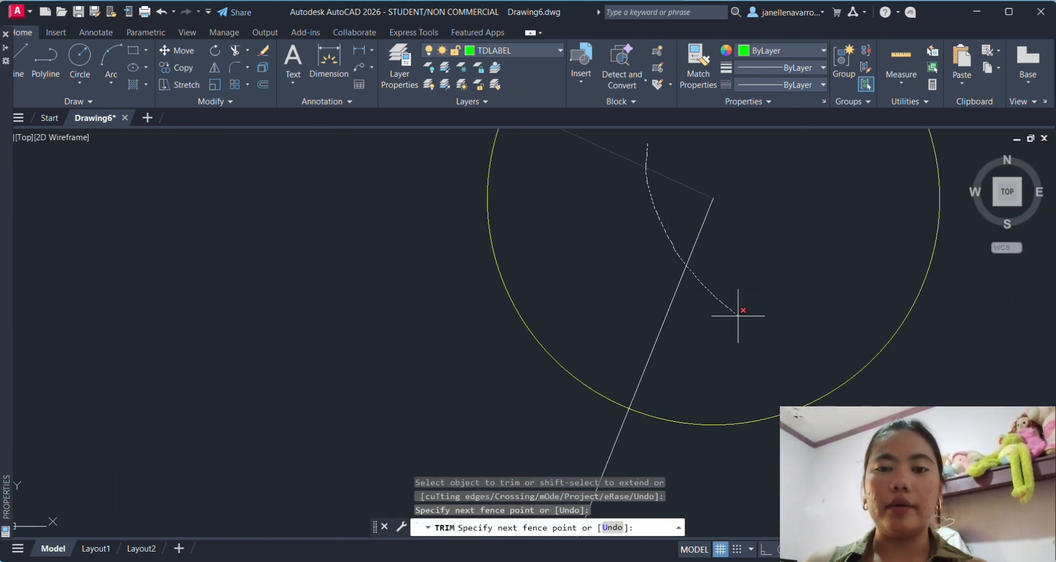
scroll(740, 302, "down", 8)
scroll(610, 316, "up", 5)
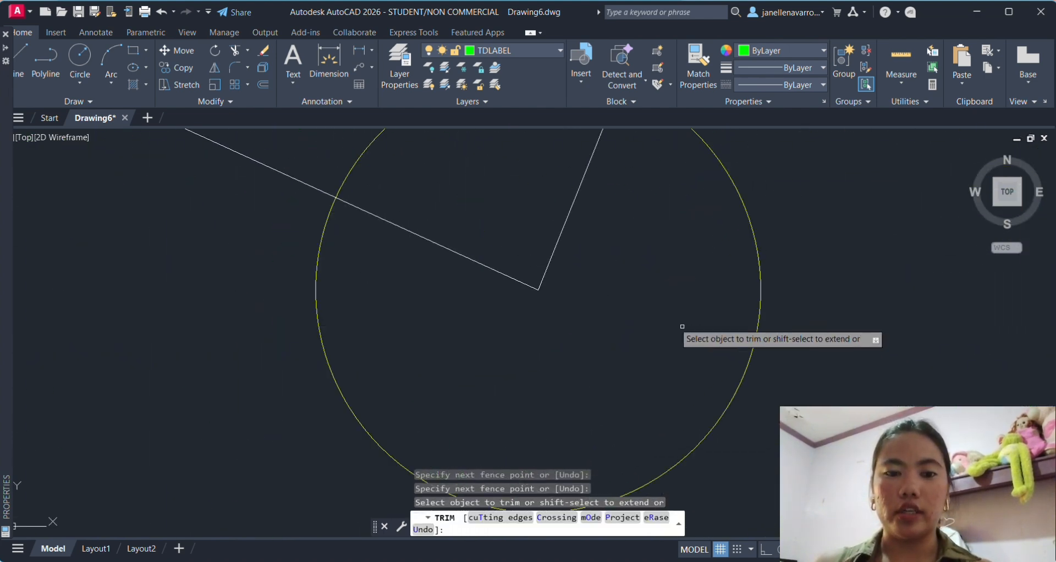
scroll(225, 280, "down", 10)
Step: Trim the boundary lines inside the two small adjoining circles at corners 3 and 2
scroll(160, 246, "up", 8)
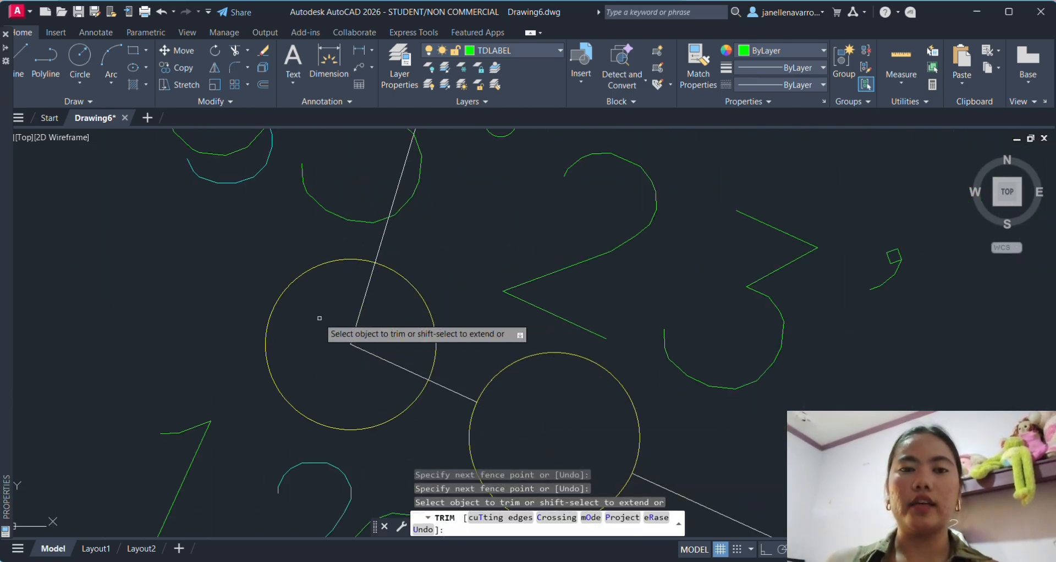
left_click(317, 317)
left_click(382, 366)
key("Return")
scroll(338, 325, "down", 7)
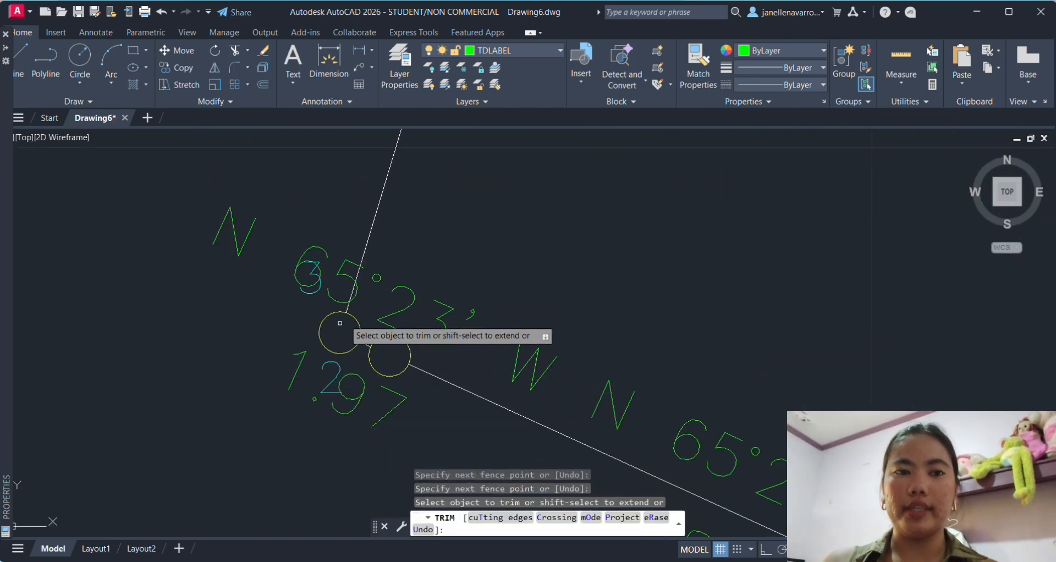
middle_click_drag(421, 206, 438, 372)
scroll(484, 262, "up", 4)
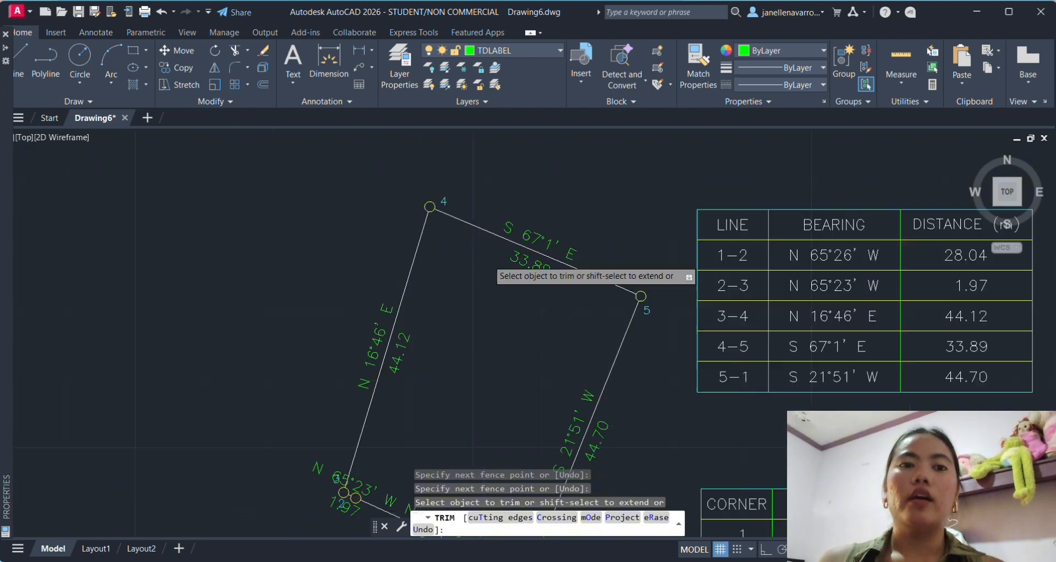
scroll(643, 288, "down", 7)
scroll(575, 390, "up", 9)
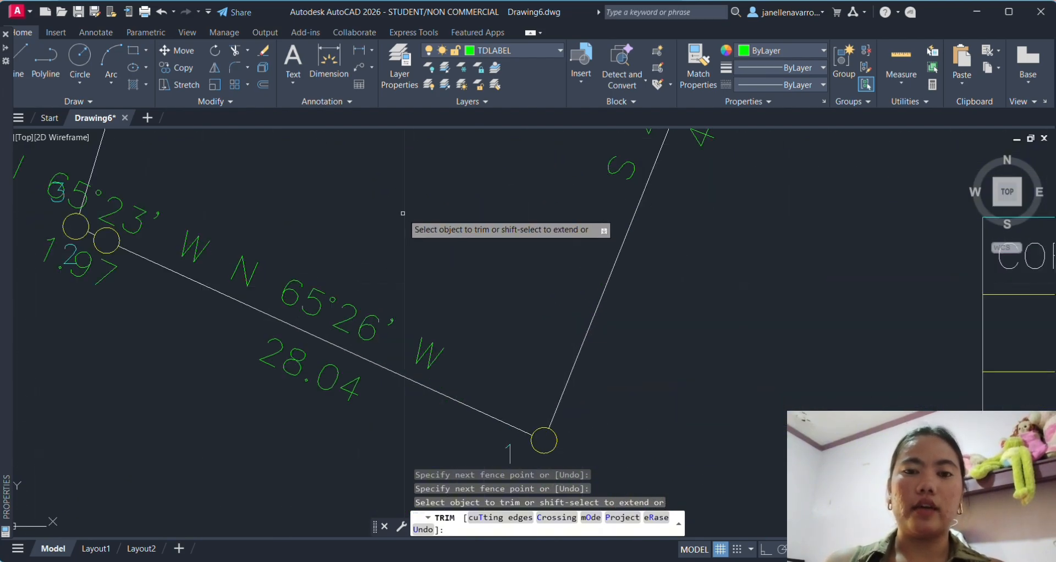
Step: Erase the corner coordinate table and move the line, bearing and distance table farther east of the lot
scroll(403, 214, "down", 4)
left_click(419, 206)
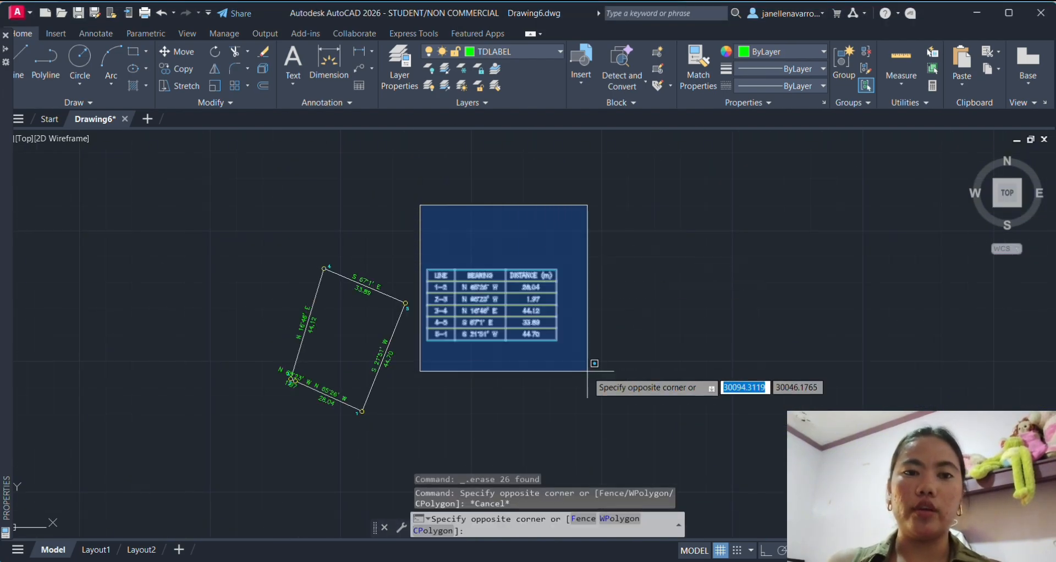
left_click(582, 352)
left_click(176, 52)
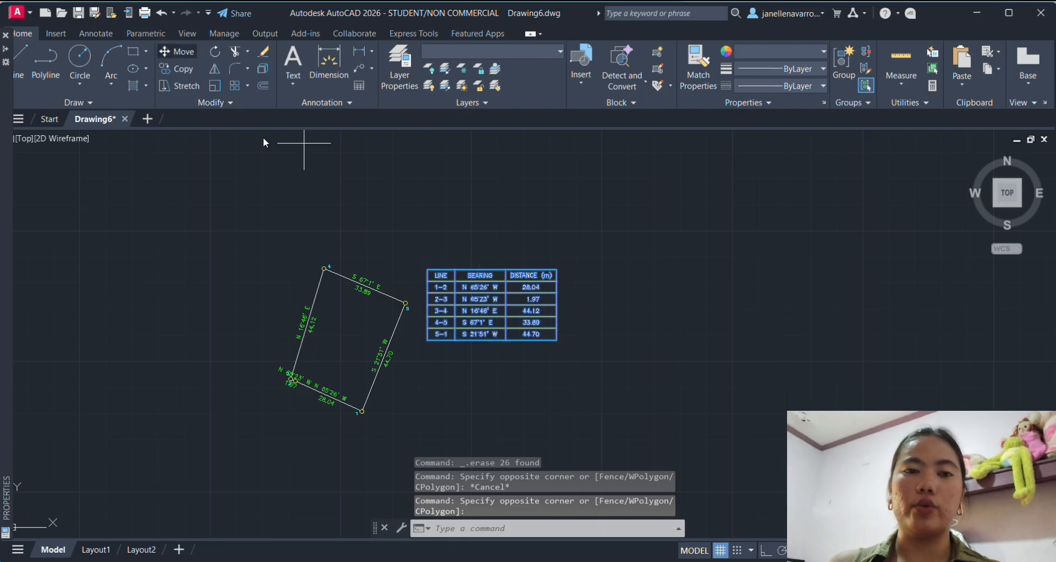
left_click(428, 269)
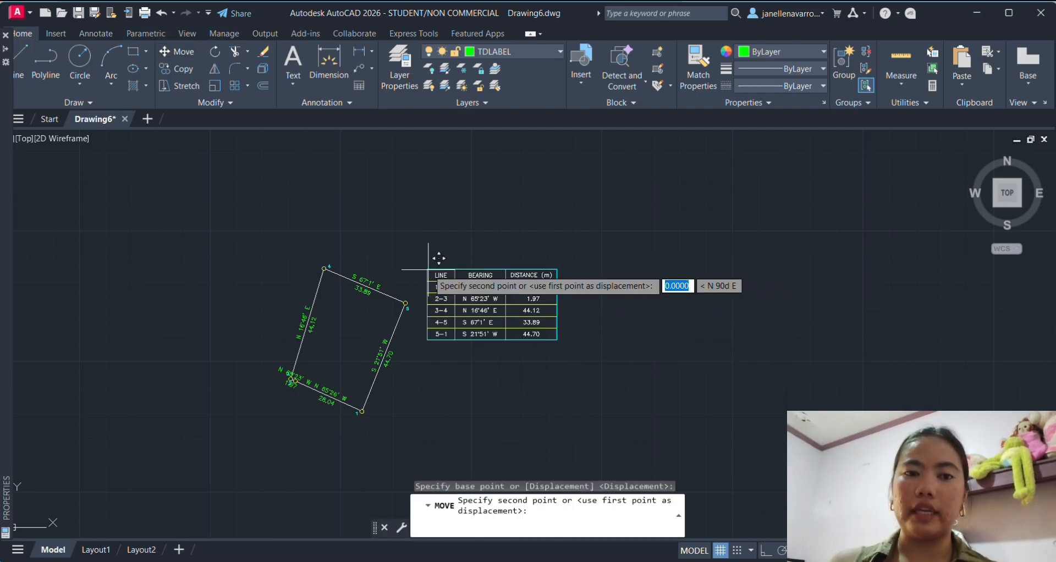
left_click(718, 278)
scroll(677, 429, "down", 5)
middle_click_drag(677, 431, 621, 311)
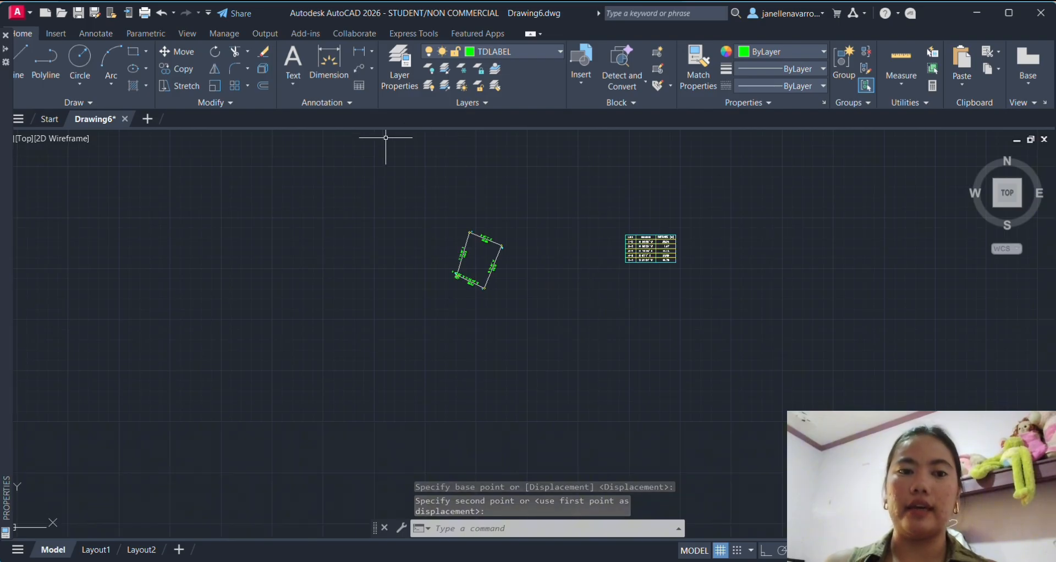
Step: Copy the annotated lot together with its line table to the clipboard
left_click(360, 154)
left_click(523, 195)
left_click(523, 196)
left_click(374, 166)
left_click(399, 167)
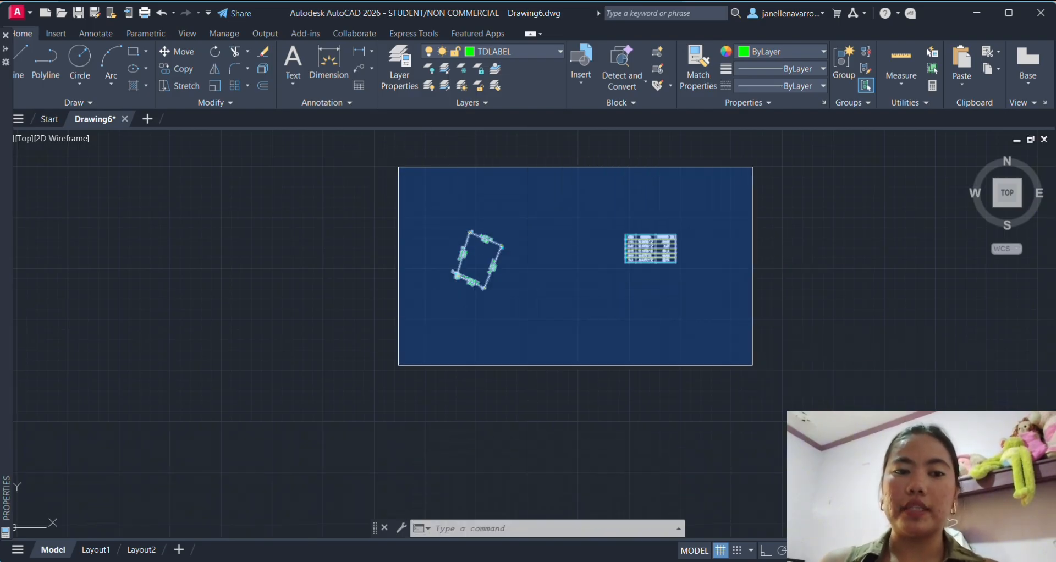
left_click(753, 365)
key("ctrl+c")
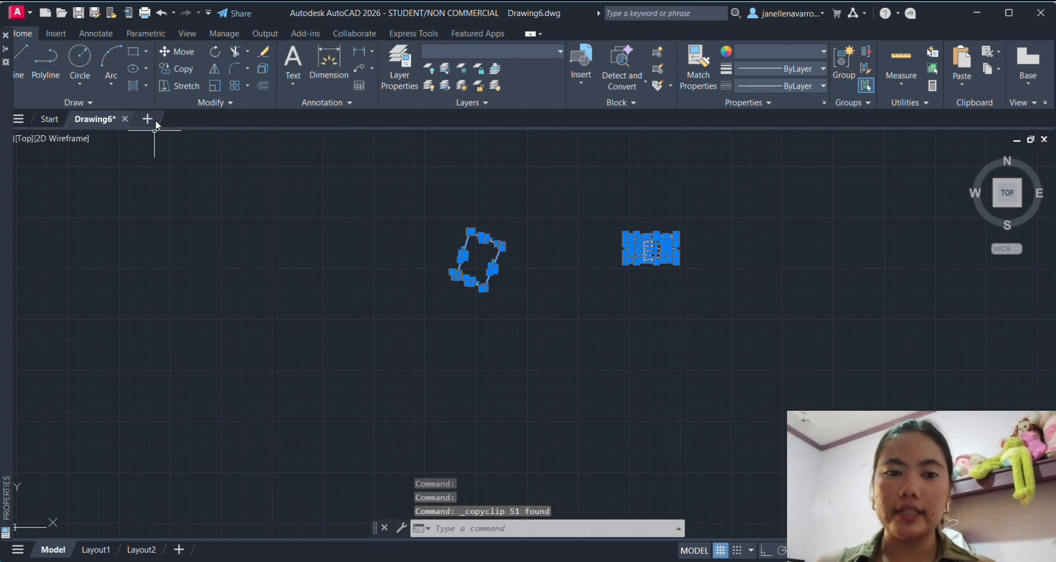
key("Escape")
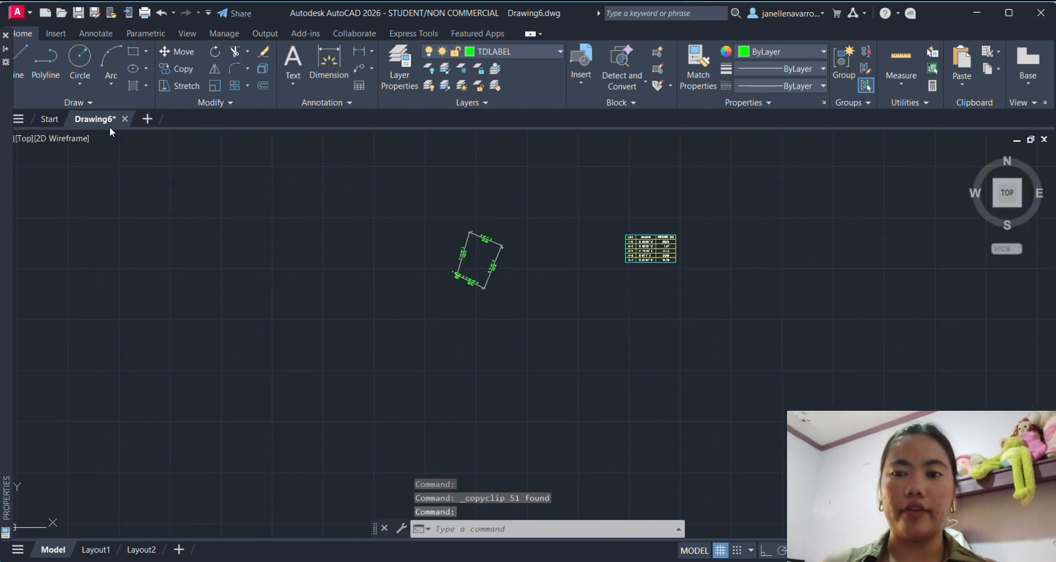
Step: Open the TEMPLATE drawing, dismiss the proxy information notice and close the External References palette
left_click(18, 12)
left_click(173, 124)
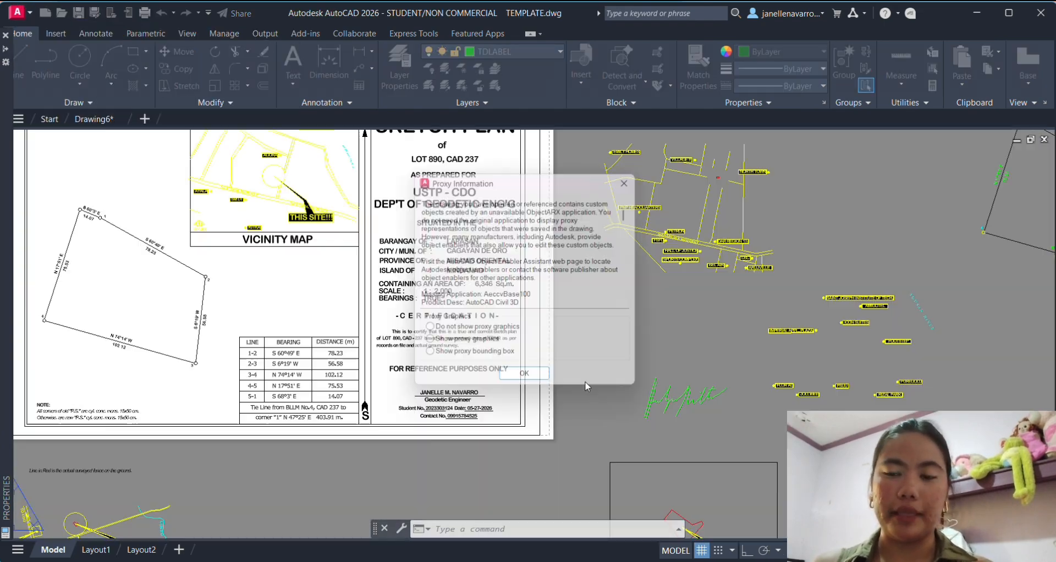
left_click(528, 383)
left_click(517, 278)
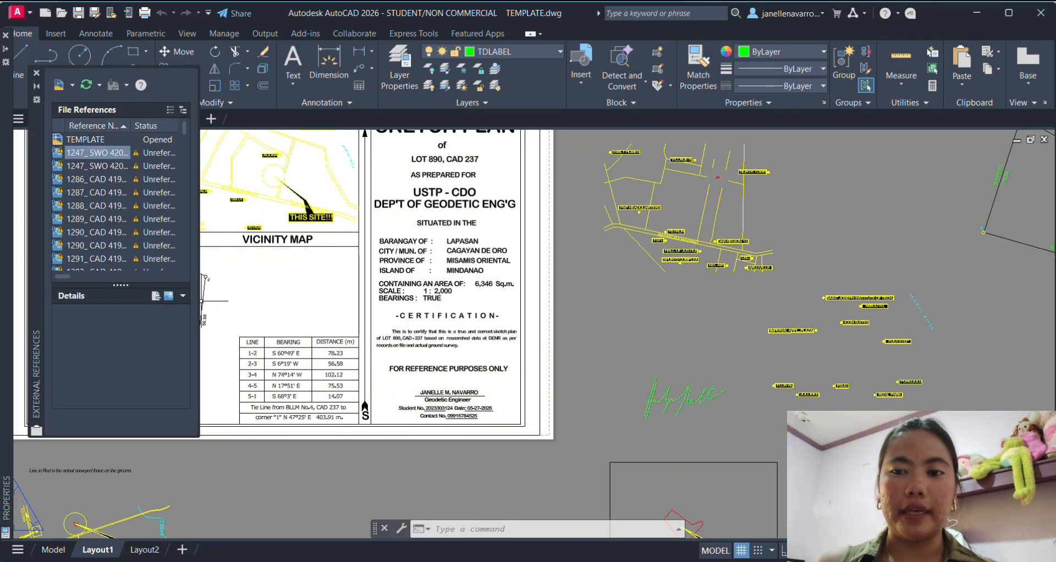
left_click(37, 72)
scroll(700, 348, "down", 1)
middle_click_drag(387, 329, 649, 294)
Step: In model space, delete the template's old lot and line table and paste the copied lot and table there
left_click(53, 550)
scroll(424, 407, "down", 5)
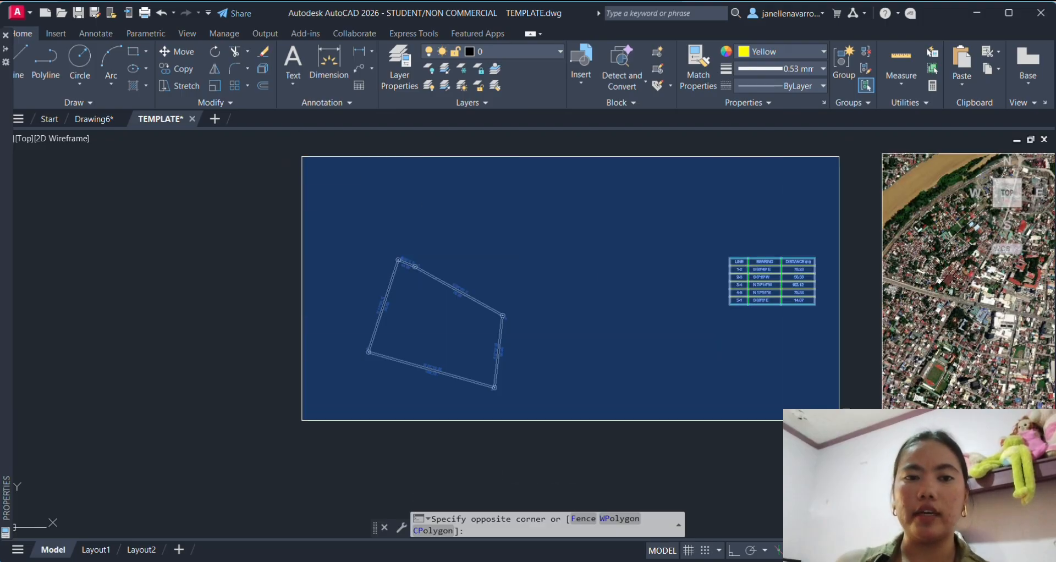
left_click(841, 430)
key("Delete")
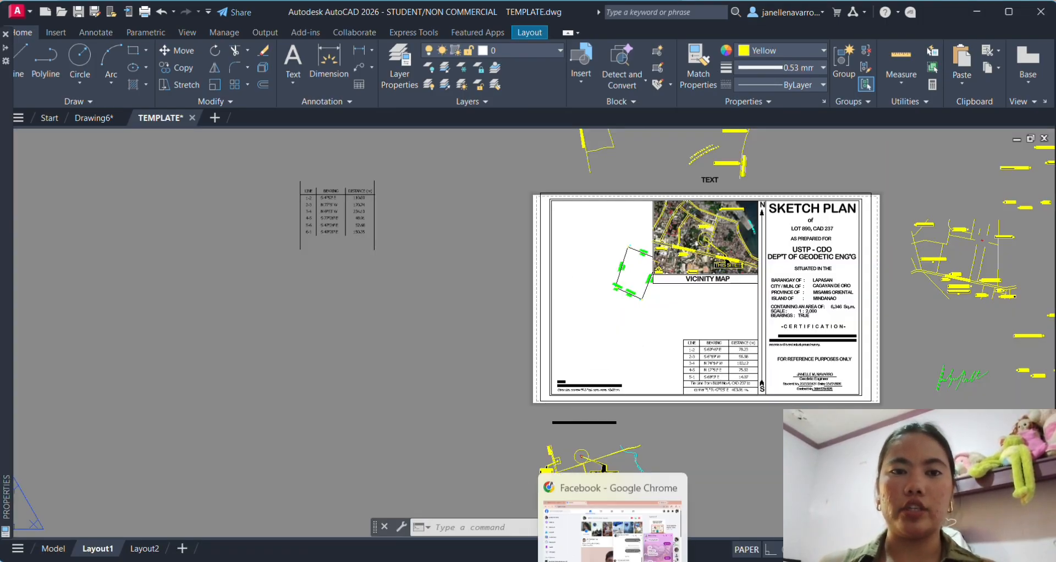
Step: Select the pasted lot and line table in model space and set their color to 0,0,0
left_click(53, 549)
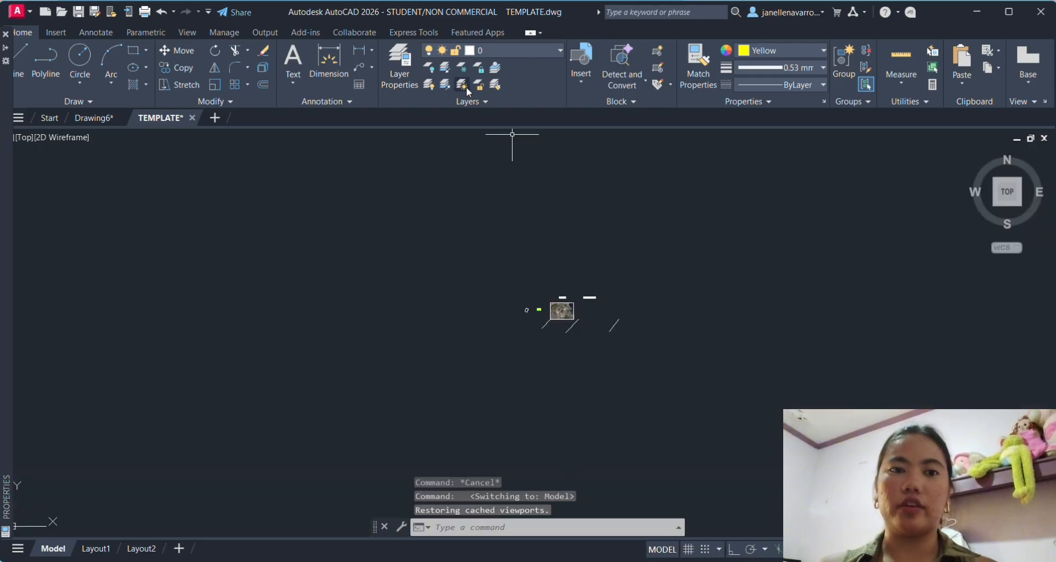
left_click(234, 148)
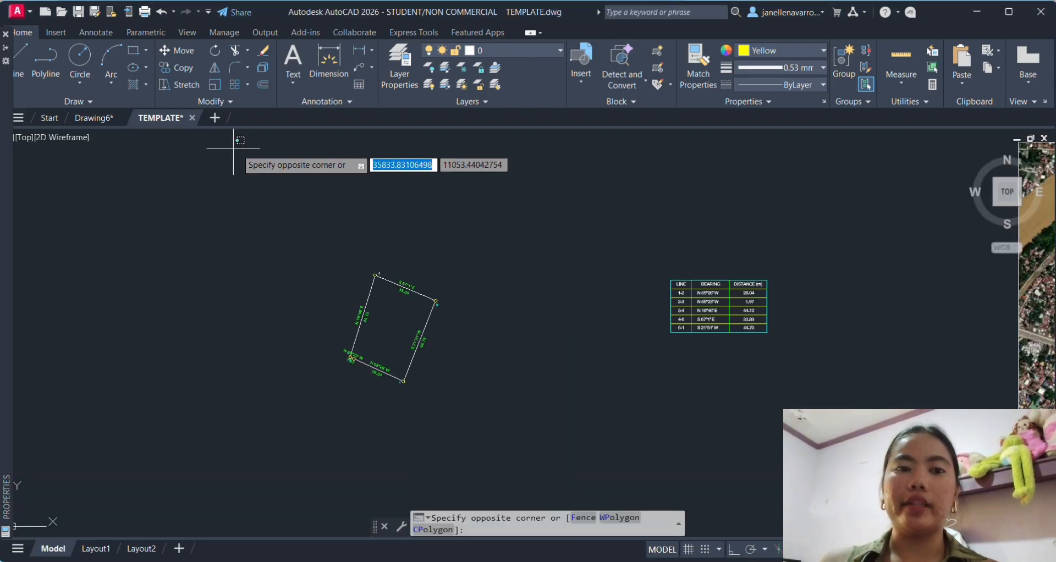
left_click(861, 415)
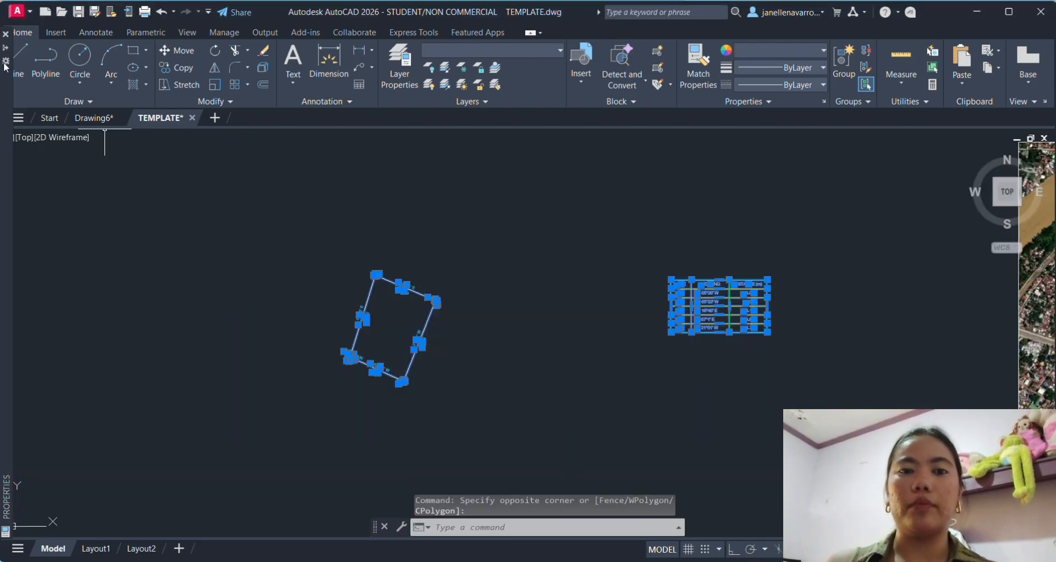
key("ctrl+1")
key("Escape")
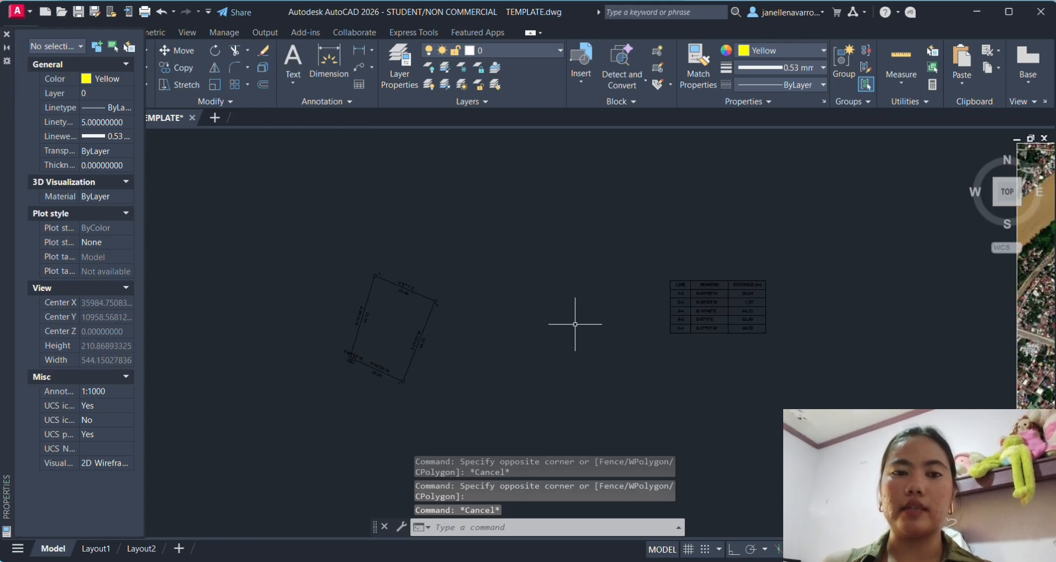
Step: Activate the lot viewport in Layout1 and enlarge and position the lot in the empty area beside the vicinity map
key("ctrl+Page_Down")
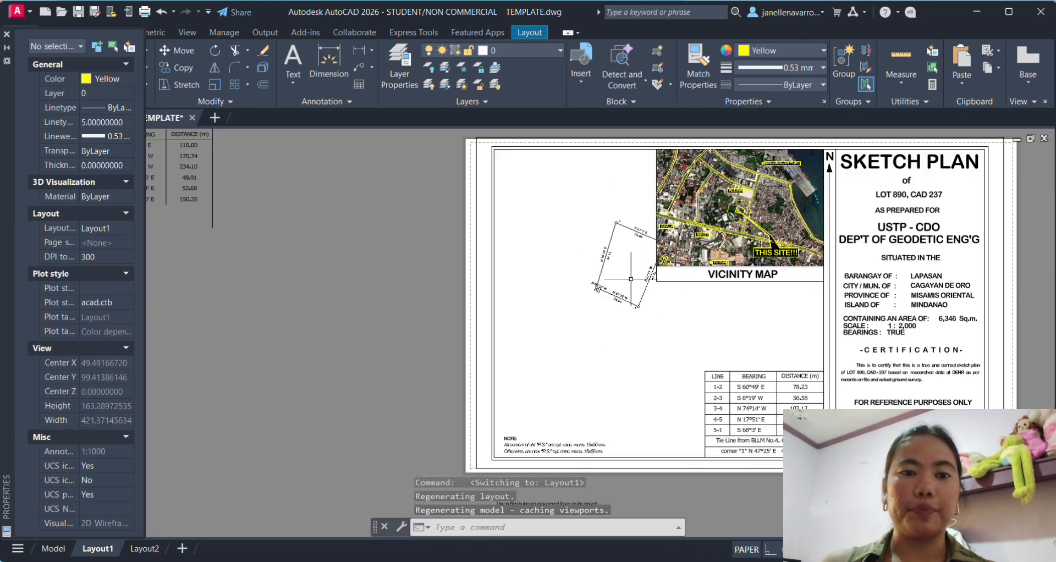
double_click(631, 279)
scroll(632, 295, "up", 1)
middle_click_drag(631, 296, 586, 375)
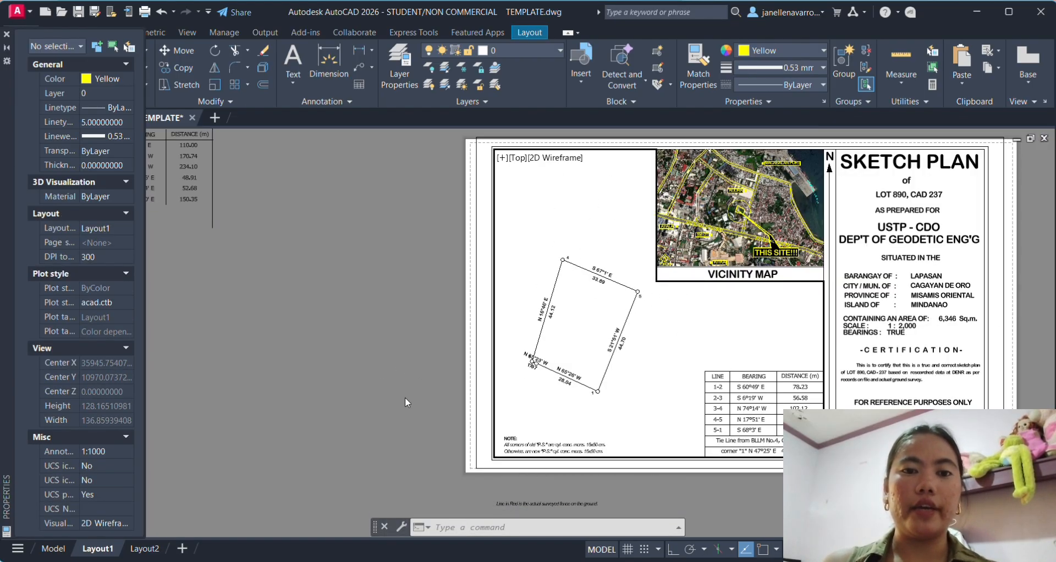
left_click(53, 548)
mouse_move(460, 170)
left_mouse_down()
mouse_move(707, 288)
mouse_move(649, 248)
left_mouse_up()
key("Escape")
left_click(514, 188)
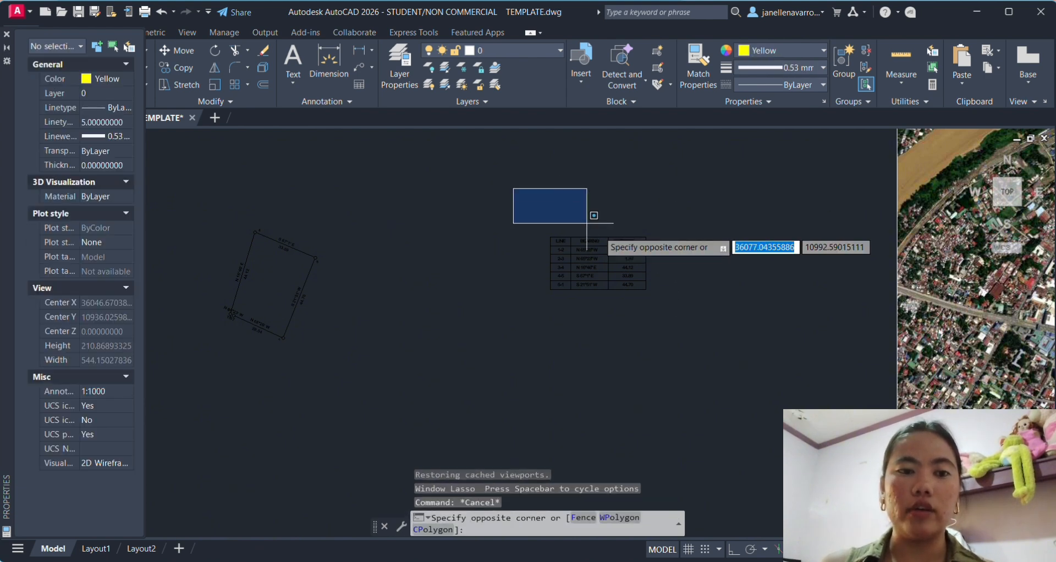
key("ctrl+c")
left_click(680, 343)
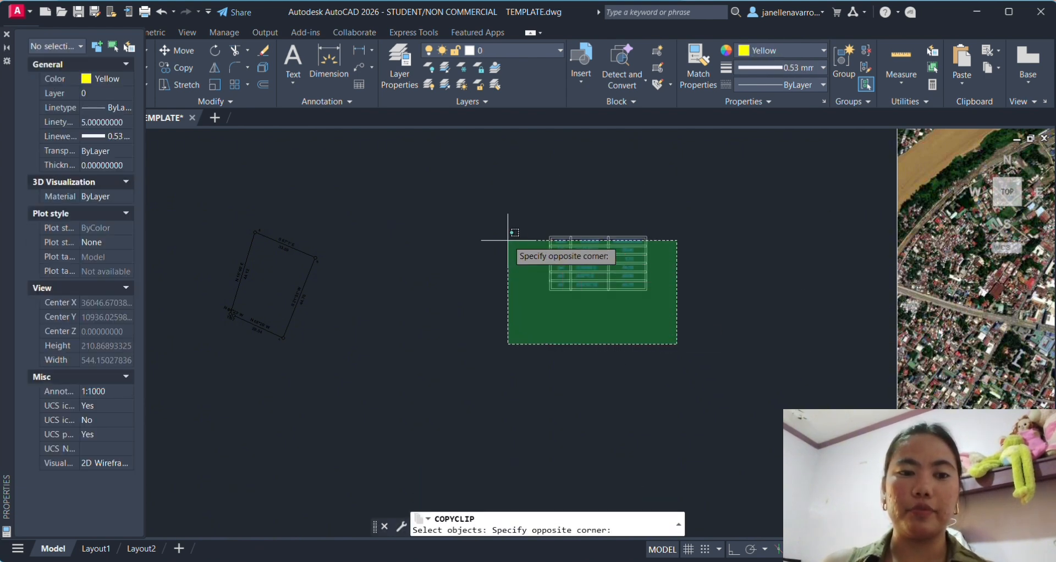
left_click(517, 207)
Step: Try to copy the lot and line table from model space and paste them into Layout1
left_click(405, 209)
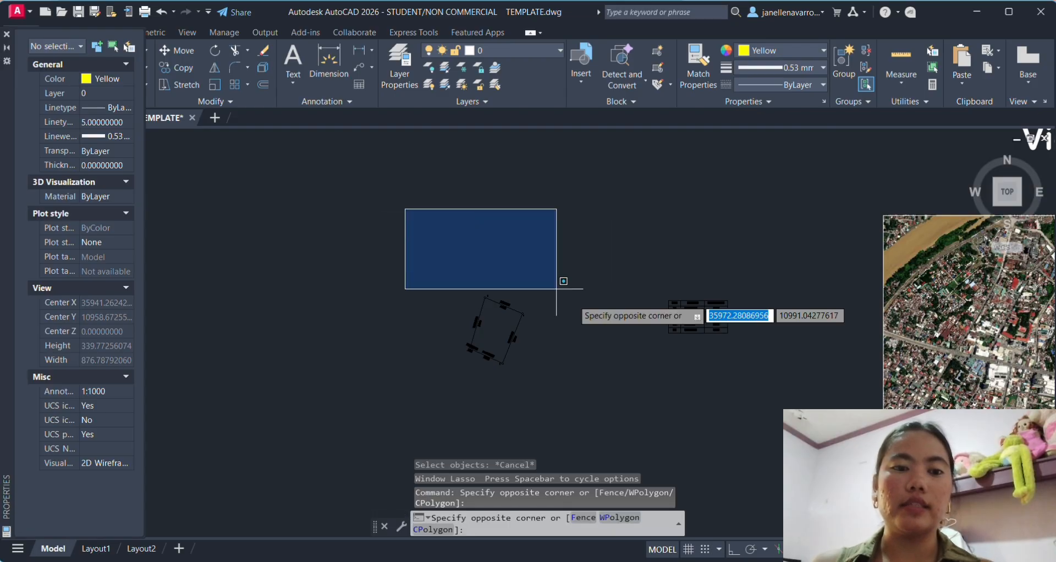
left_click(795, 411)
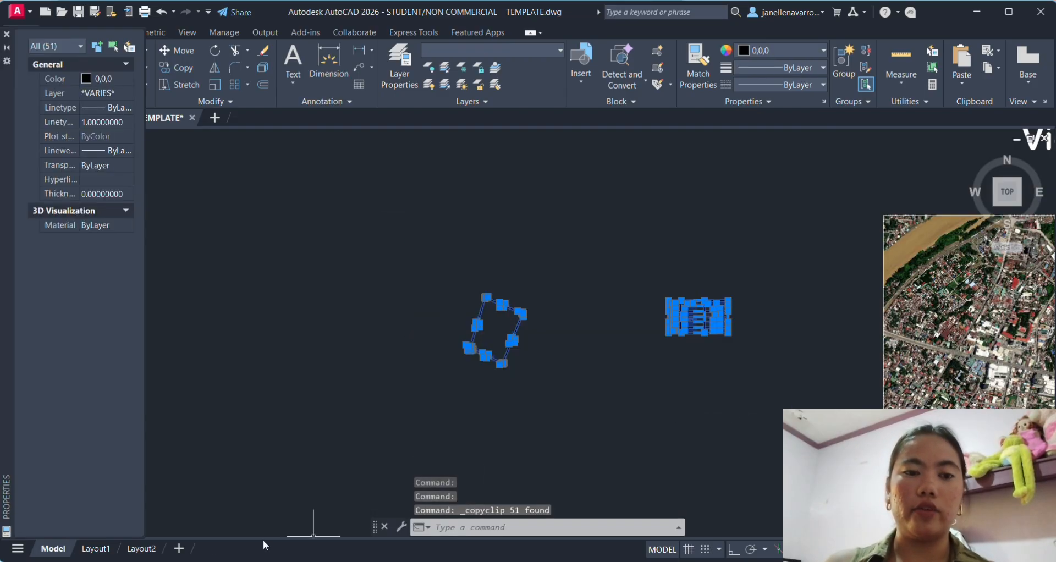
left_click(96, 549)
scroll(241, 265, "down", 2)
key("ctrl+v")
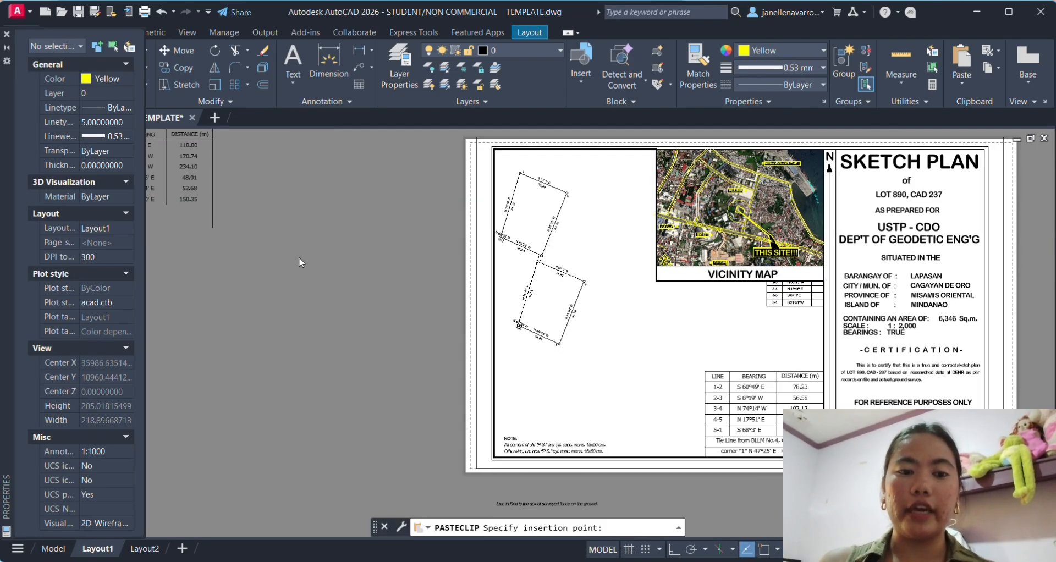
key("Escape")
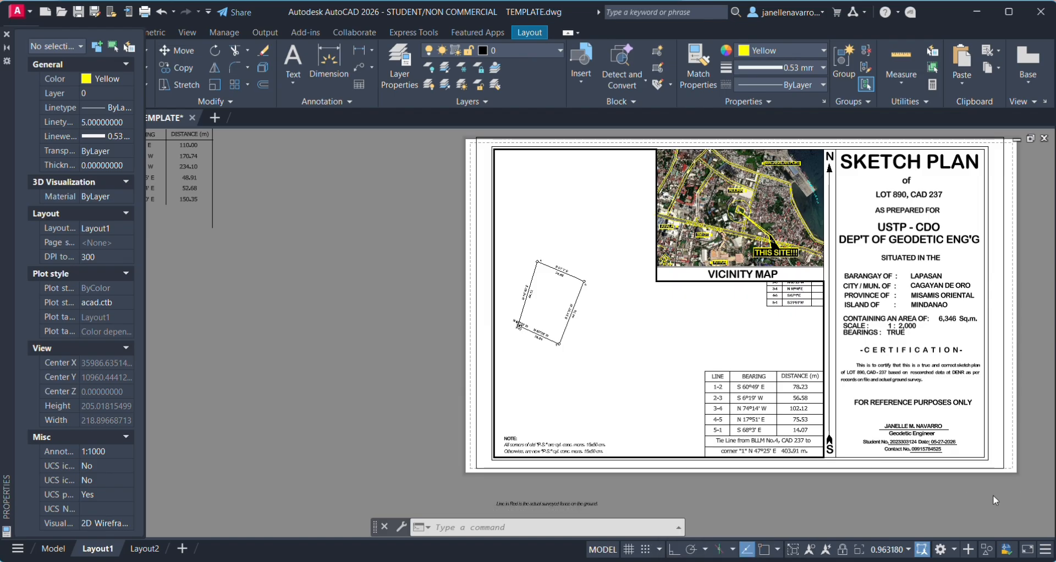
Step: Copy the line table from model space and paste it into Layout1 in the empty area outside the sheet, beside the template's six-line table
left_click(54, 548)
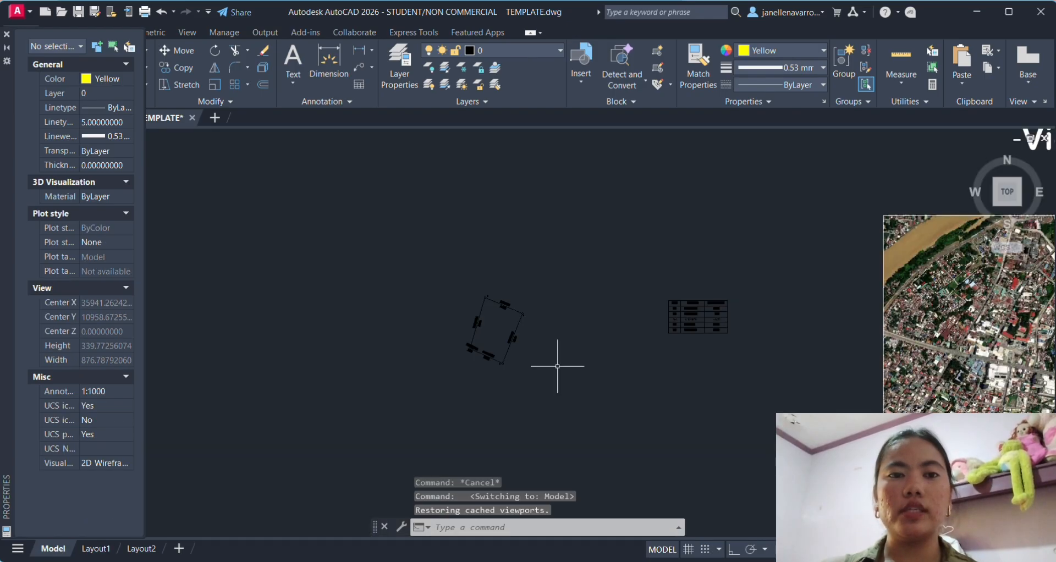
left_click(642, 256)
left_click(749, 347)
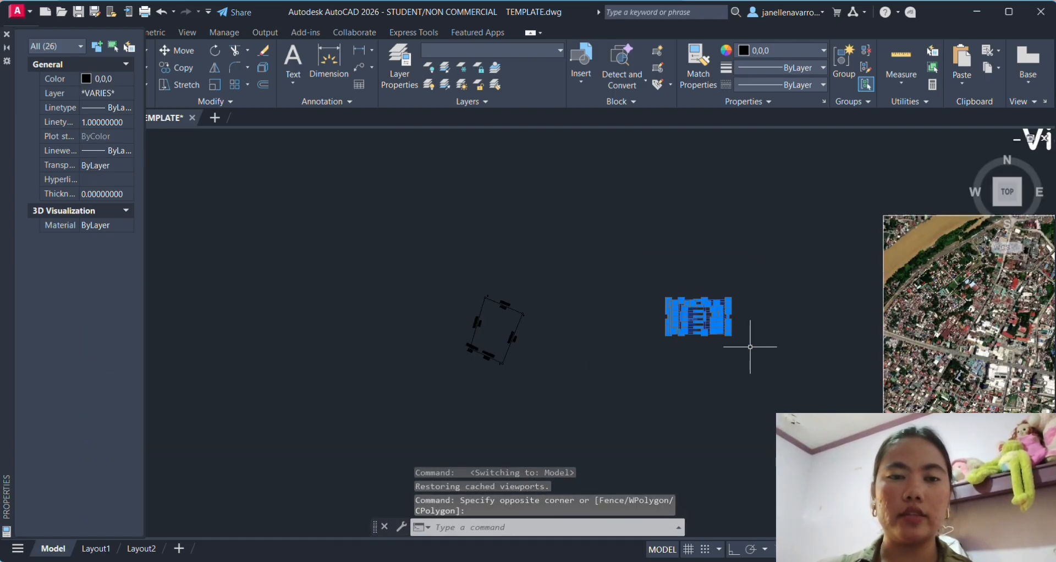
key("ctrl+c")
left_click(91, 546)
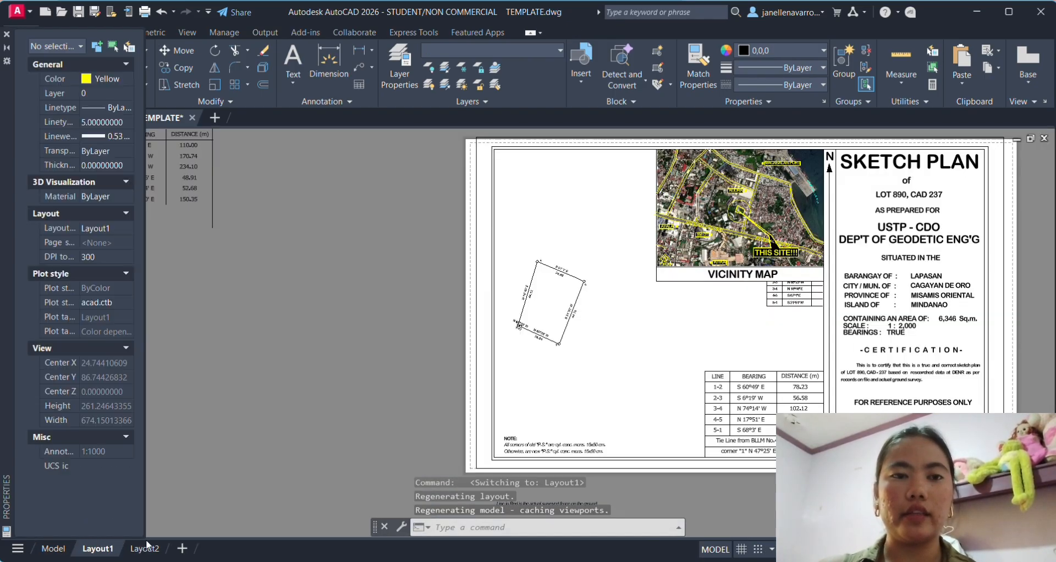
left_click(325, 217)
key("ctrl+v")
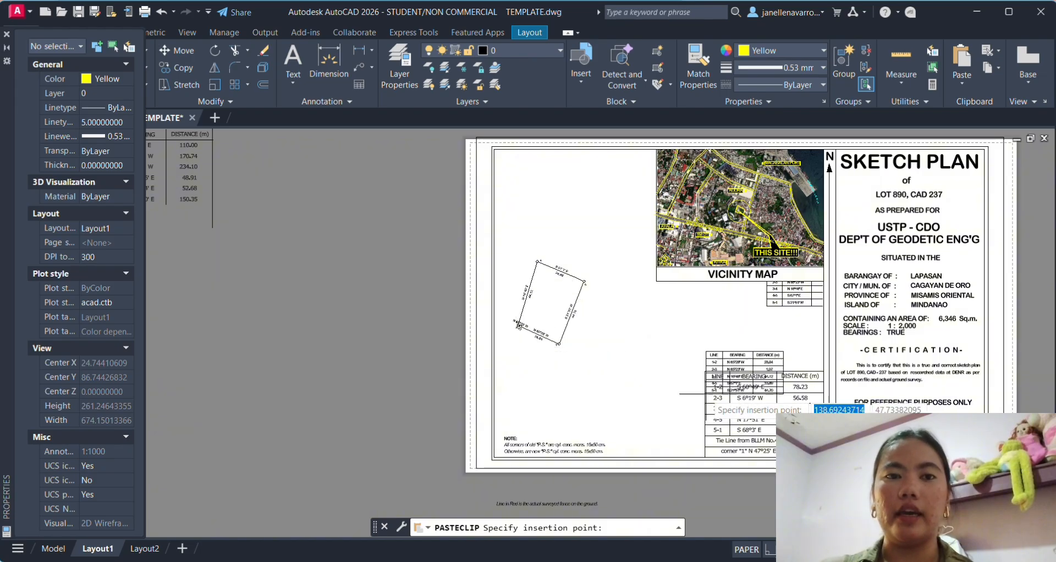
left_click(277, 212)
scroll(301, 178, "up", 2)
middle_click_drag(414, 191, 442, 293)
scroll(442, 293, "down", 2)
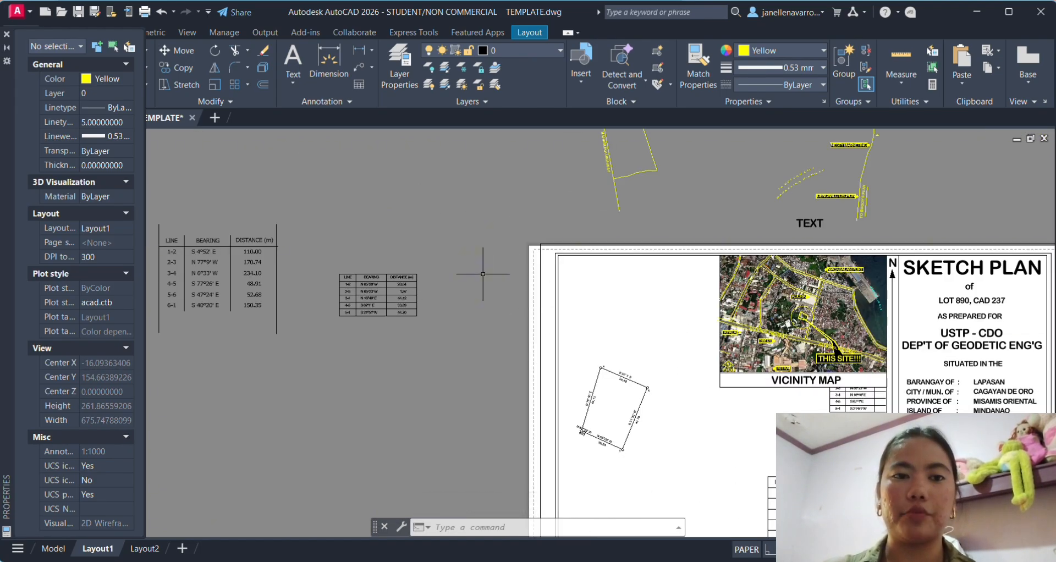
Step: Activate the lot viewport in Layout1 and enlarge the lot in the empty area beside the vicinity map
left_click(630, 431)
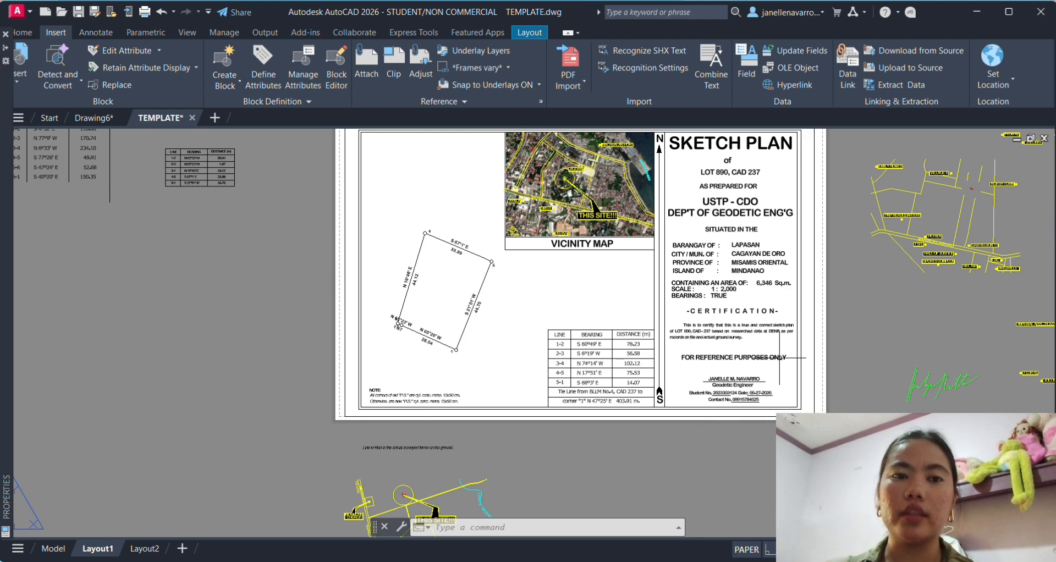
Step: Move the pasted line table onto the sheet and scale it to fit above the tie line note, replacing the old line table
scroll(259, 223, "up", 2)
middle_click_drag(259, 224, 295, 325)
left_click(280, 221)
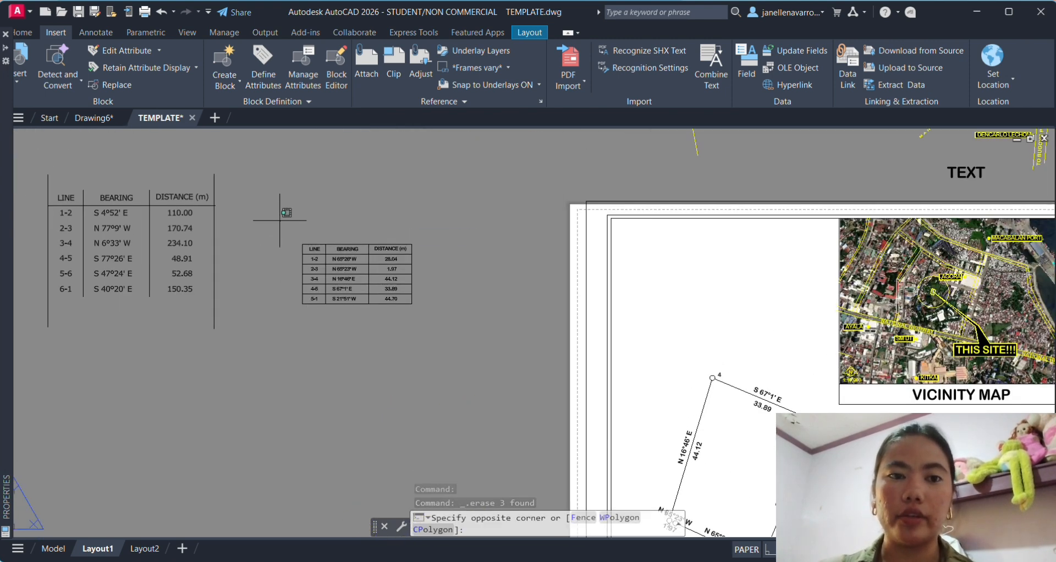
left_click(432, 335)
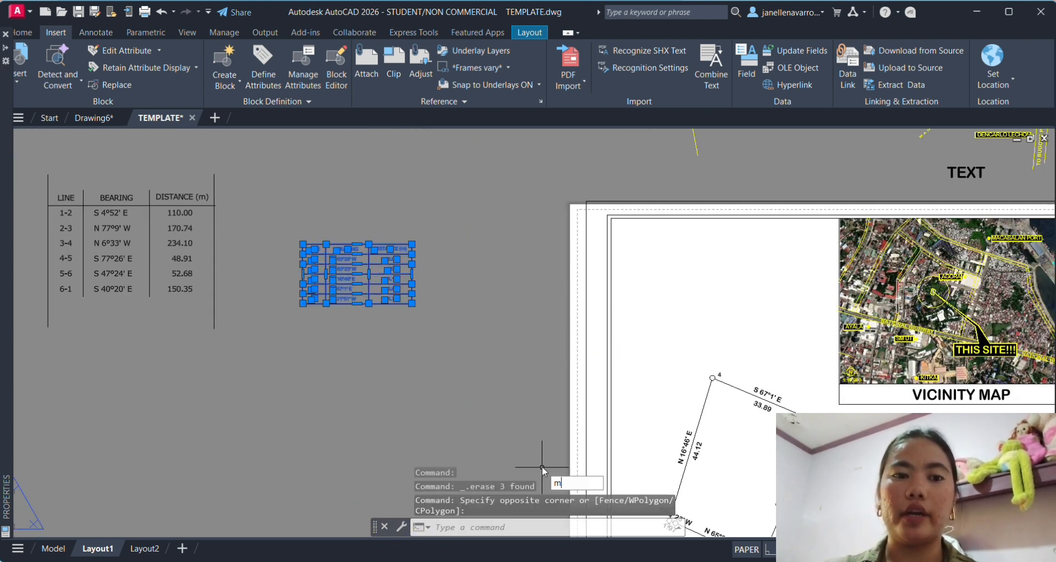
type("m")
key("Return")
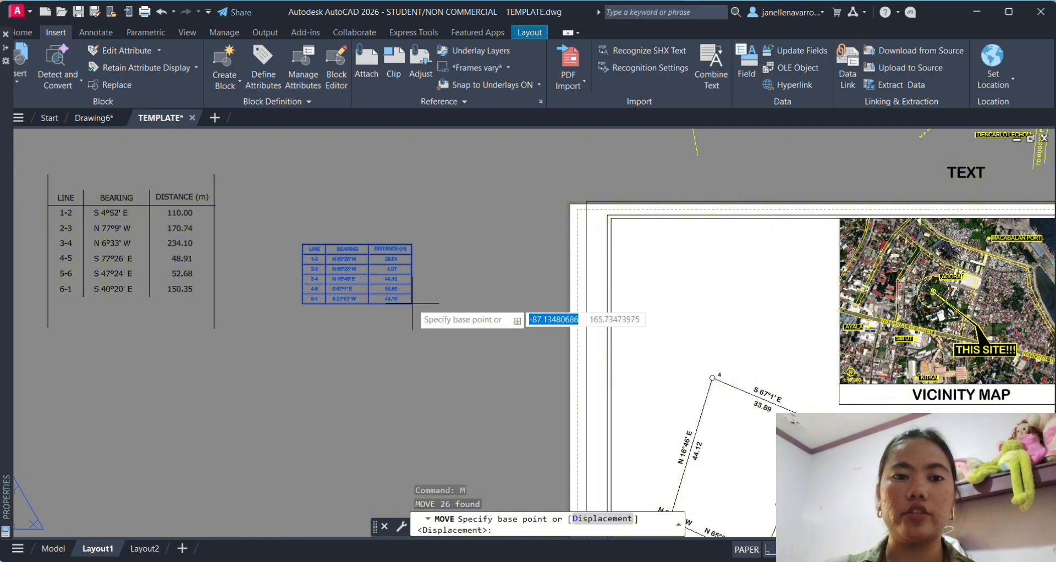
scroll(412, 303, "up", 5)
scroll(415, 307, "up", 5)
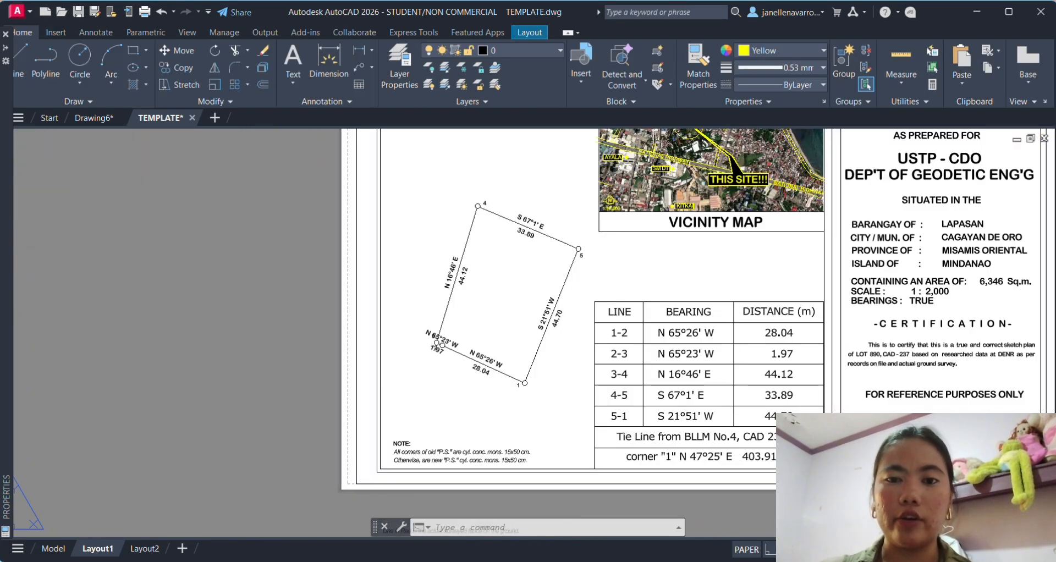
left_click(376, 474)
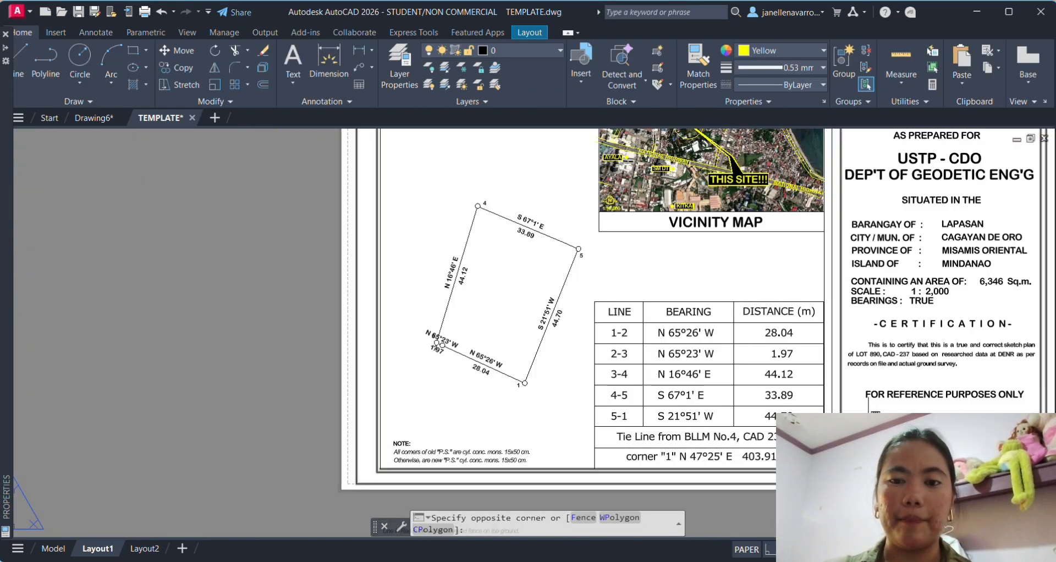
key("Escape")
left_click(825, 380)
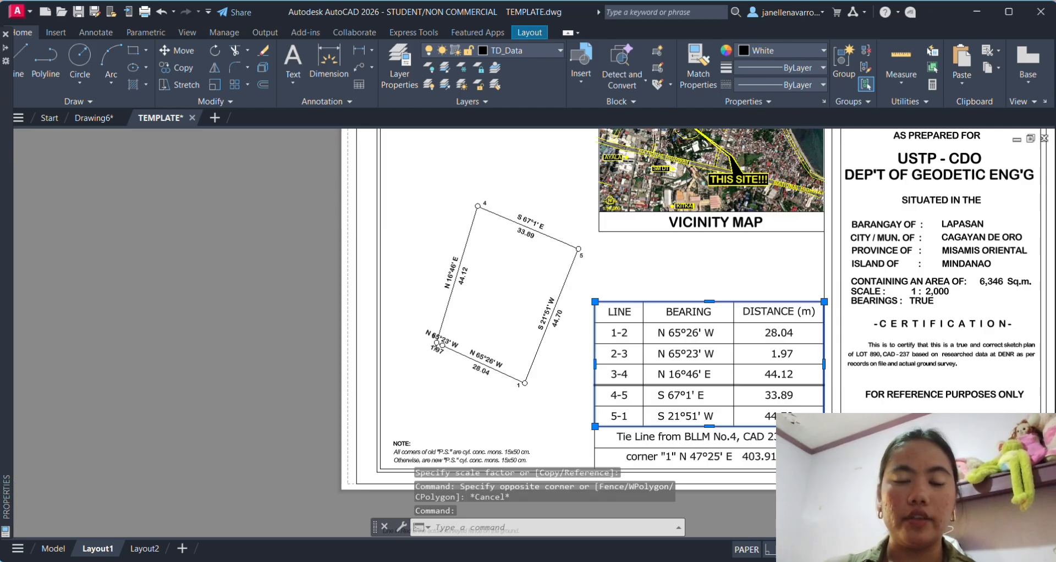
scroll(820, 384, "down", 2)
scroll(879, 453, "up", 1)
left_click(879, 453)
key("Escape")
left_click(819, 434)
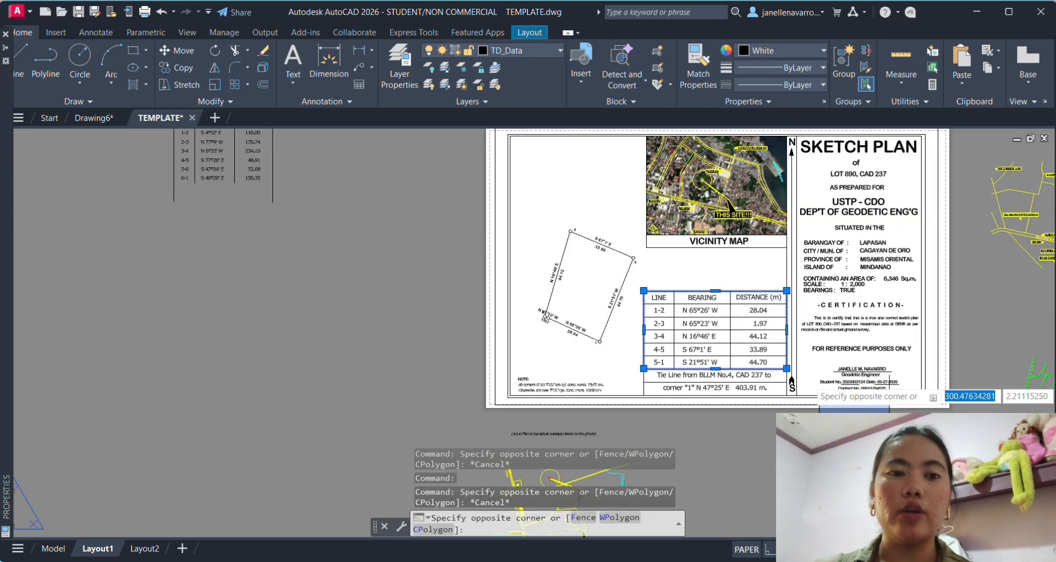
key("Escape")
key("Escape")
middle_click_drag(805, 355, 809, 410)
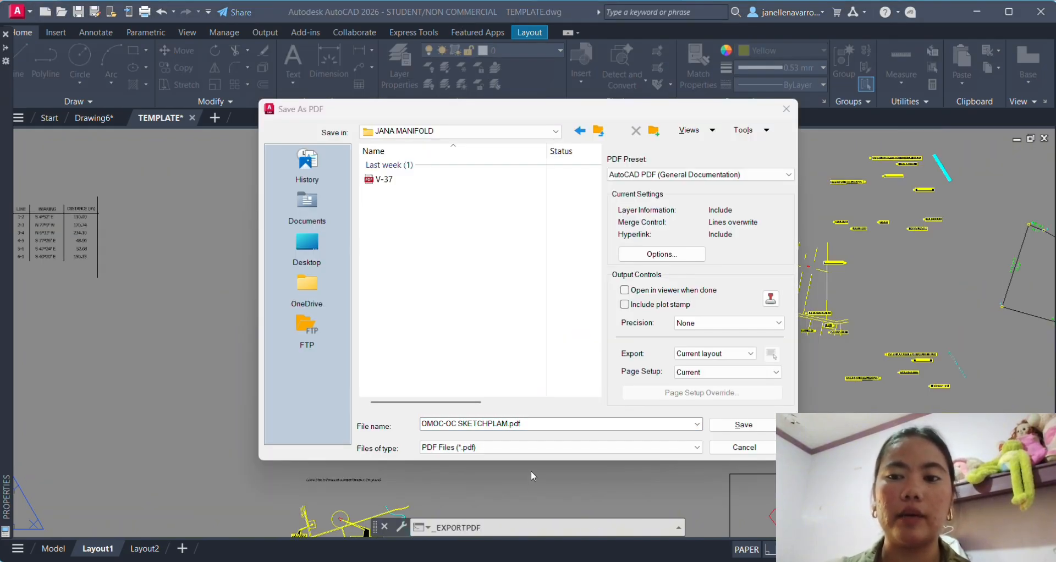
Step: Correct the end of the PDF file name to SKETCHPLAN and export the current layout as a PDF
left_click(509, 424)
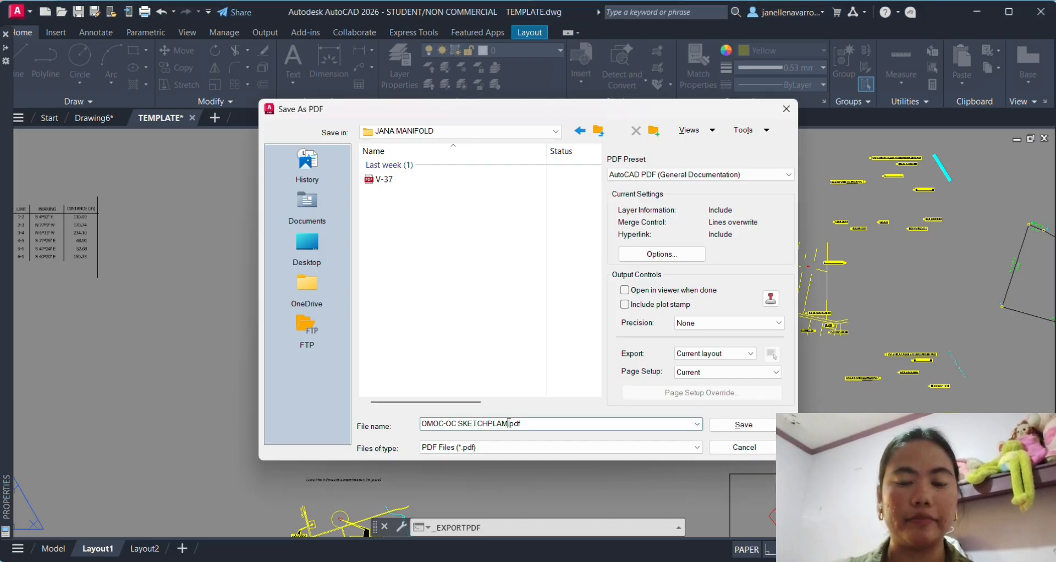
key("BackSpace")
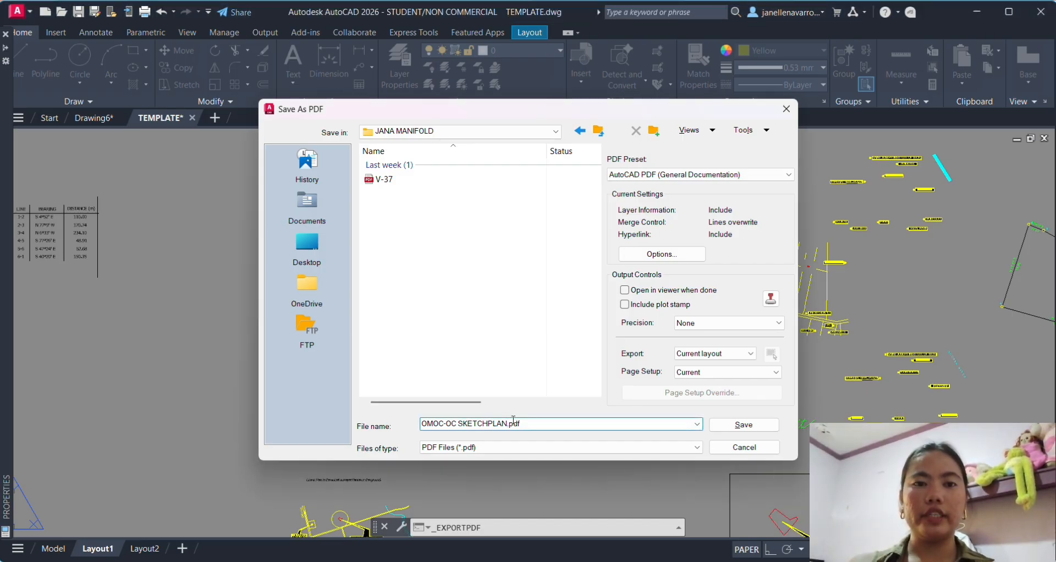
left_click(743, 424)
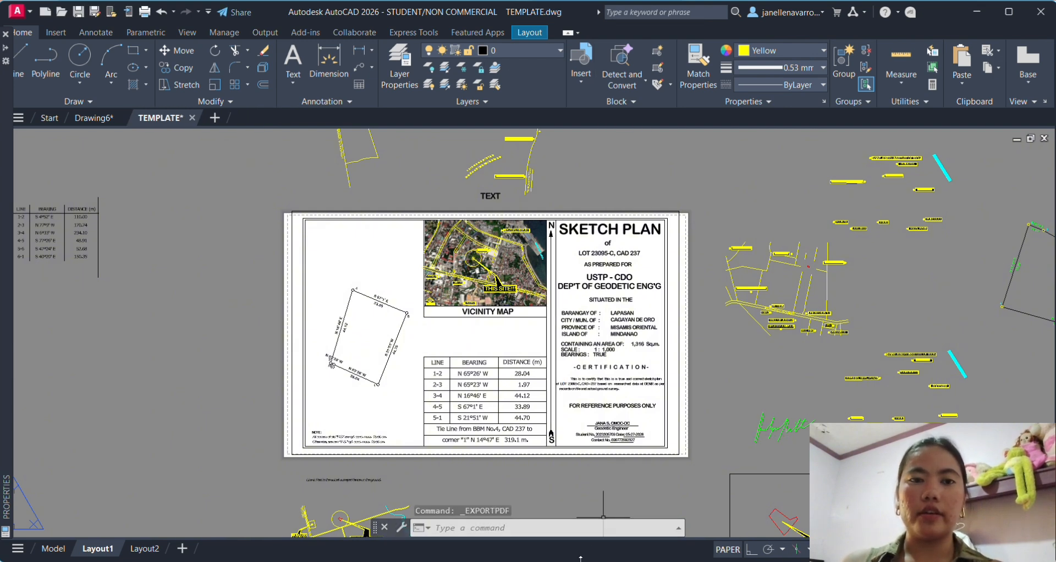
Step: Switch to File Explorer, open the exported sketch plan PDF in Edge, and view it in a maximized window
key("alt+Tab")
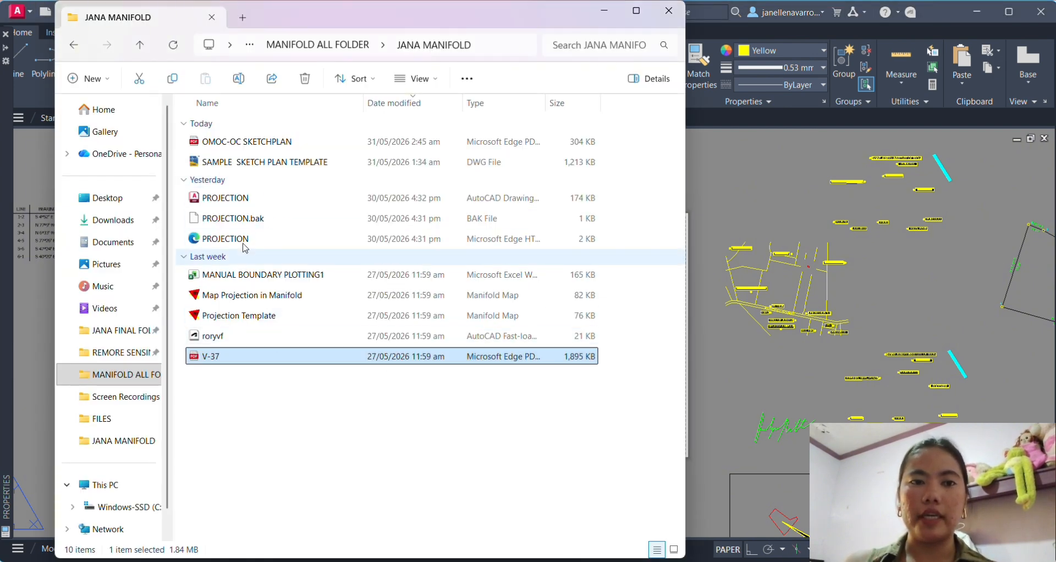
left_click(251, 147)
double_click(253, 150)
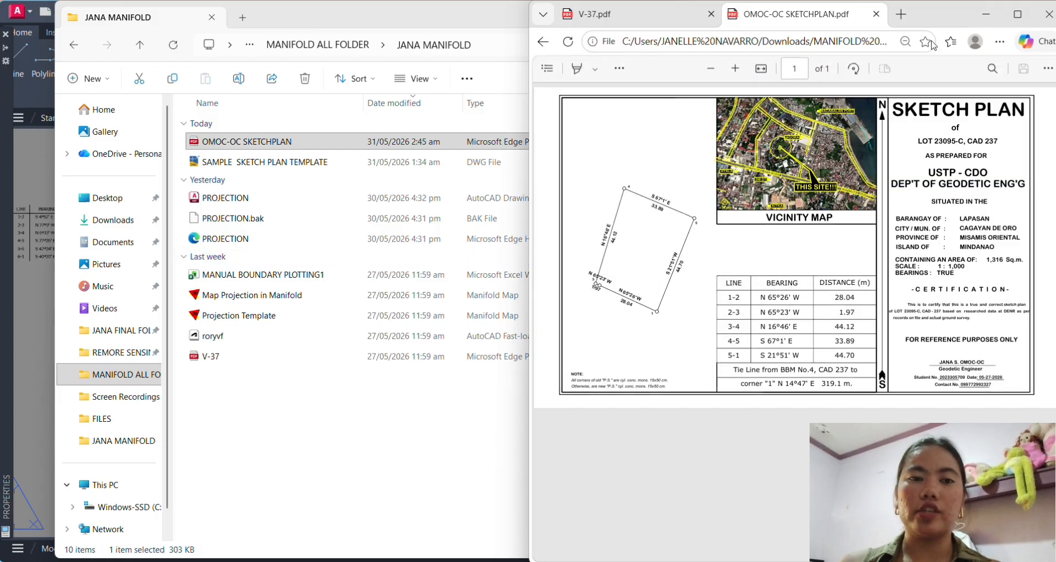
left_click(1026, 17)
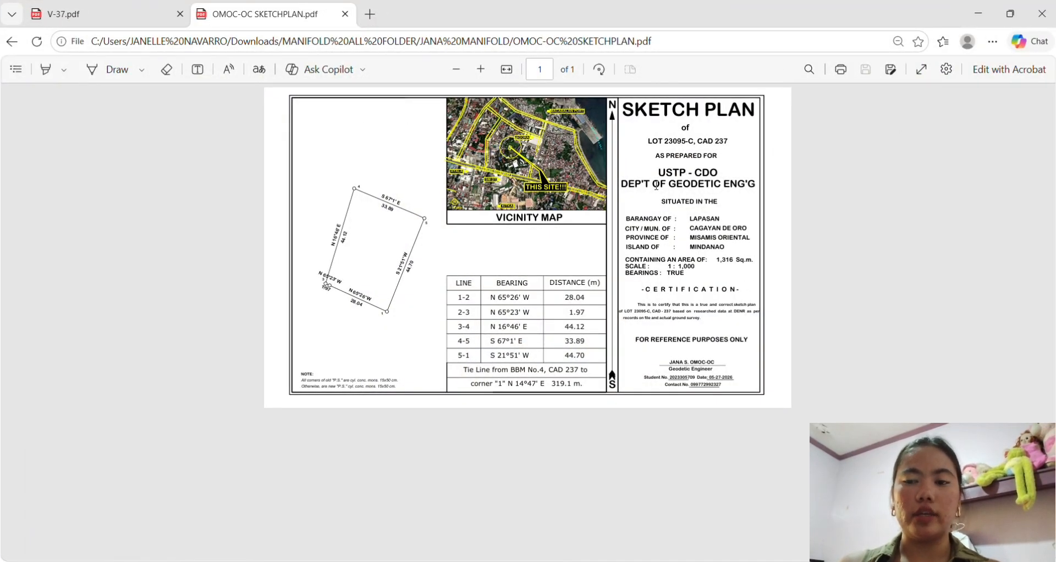